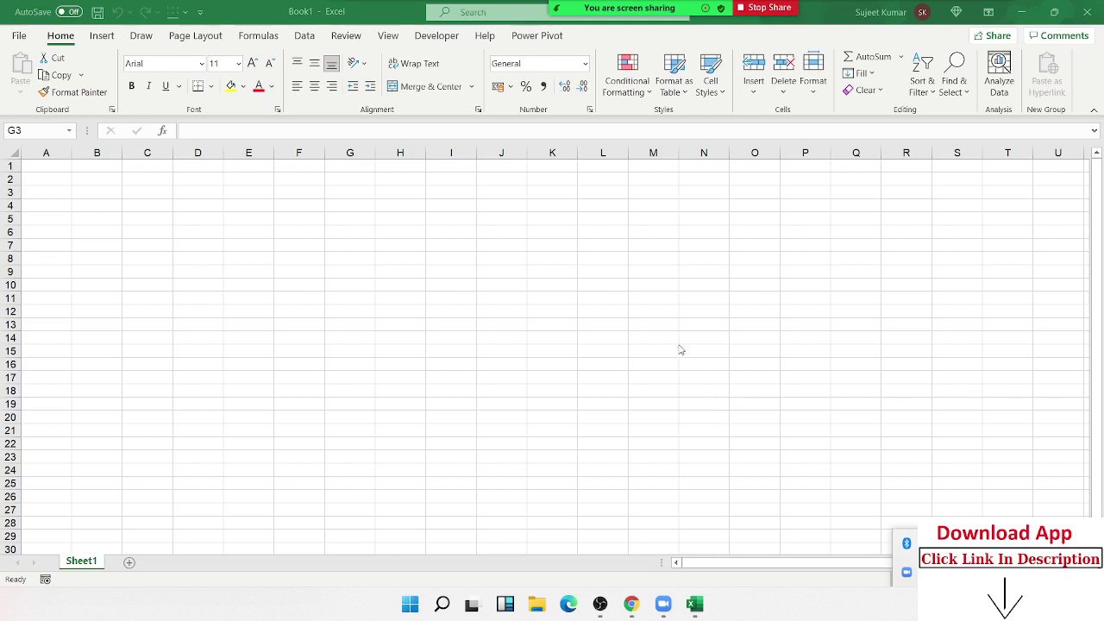
- Mute your own microphone from the meeting participants list, then close the list
{"action": "mouse_move", "coordinate": [632, 7]}
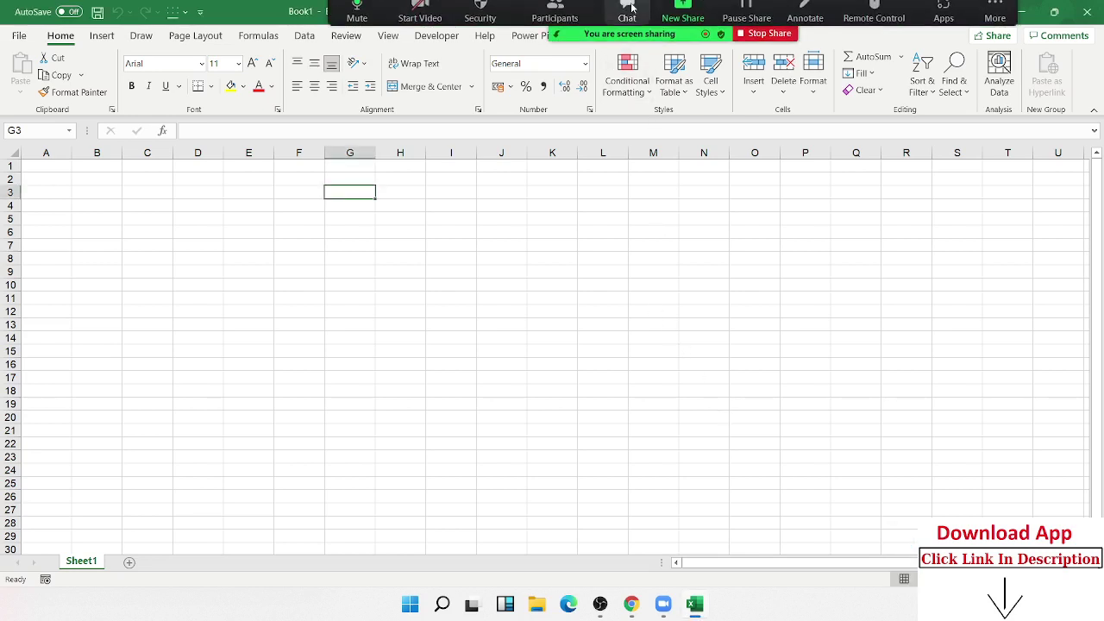
{"action": "left_click", "coordinate": [555, 10]}
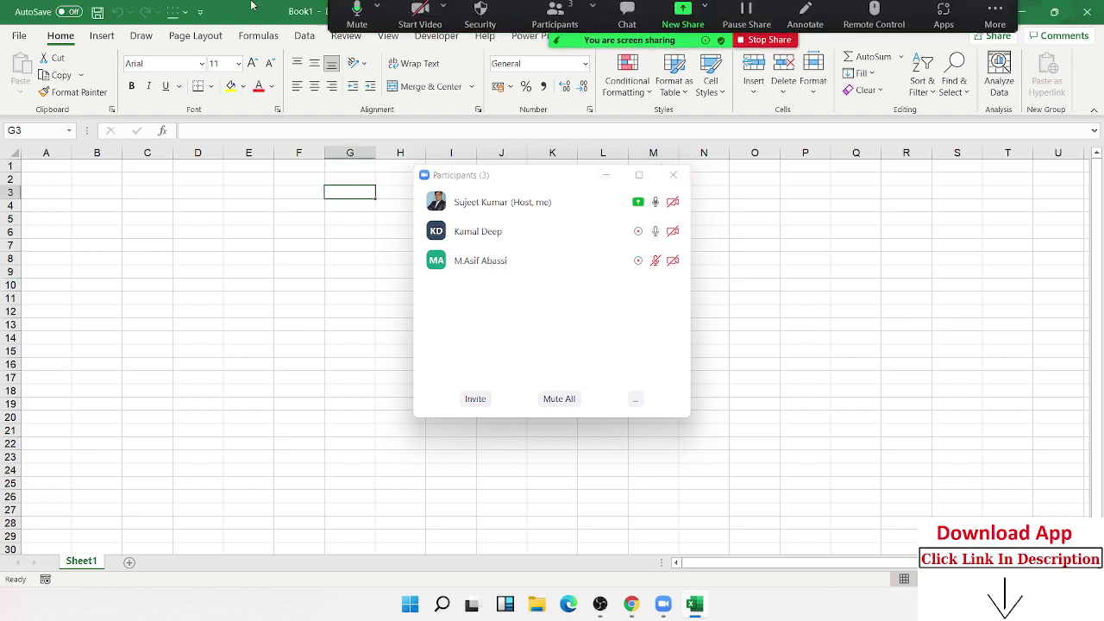
{"action": "left_click", "coordinate": [345, 15]}
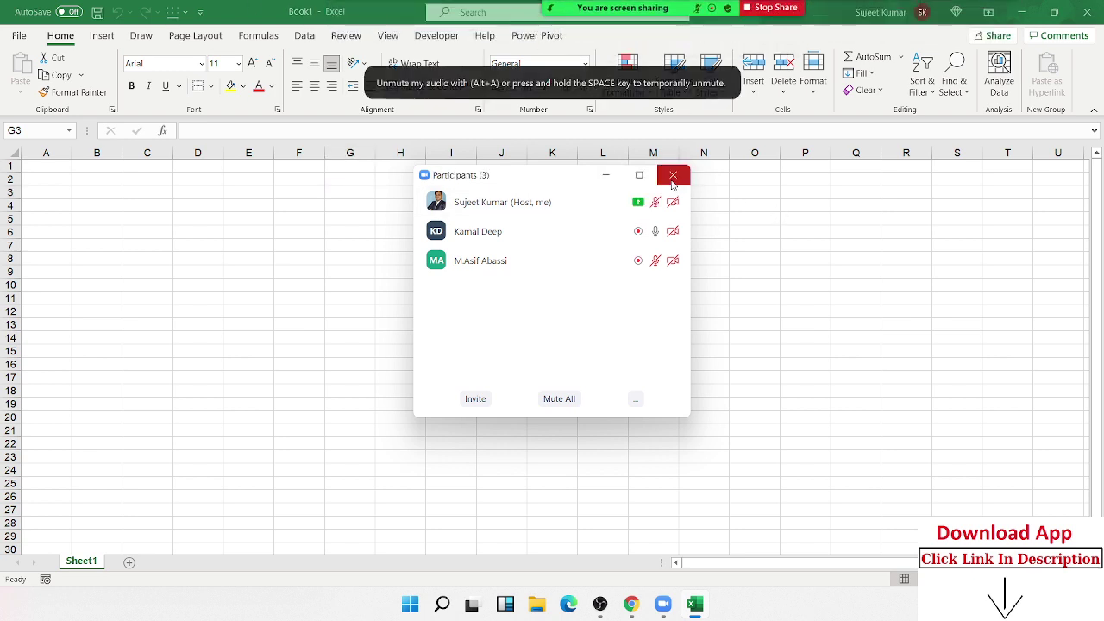
{"action": "left_click", "coordinate": [673, 175]}
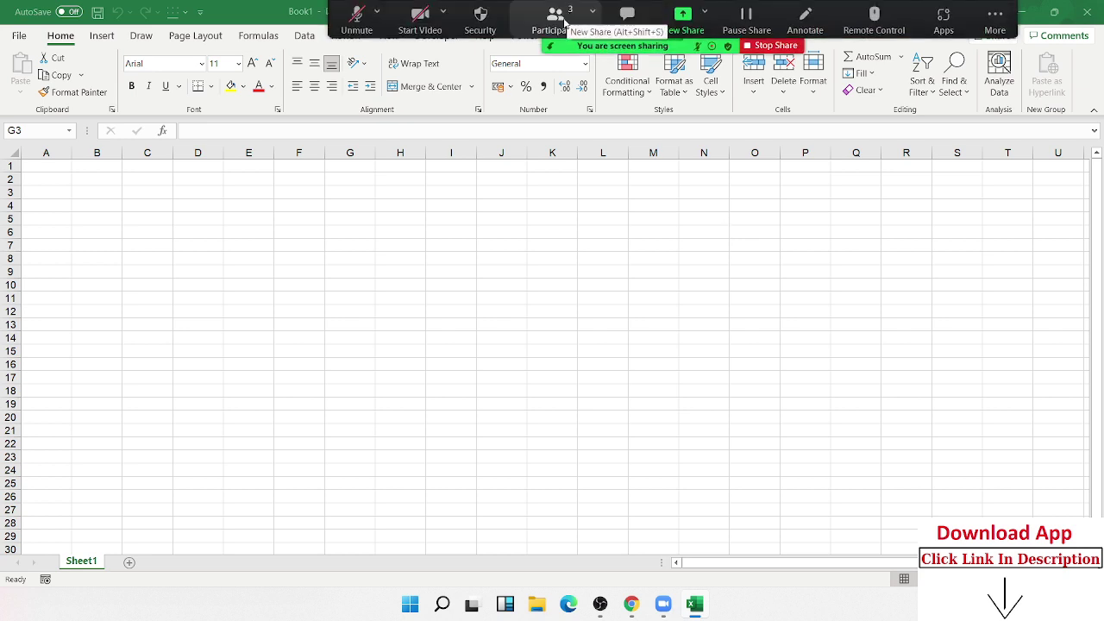
{"action": "left_click", "coordinate": [552, 17]}
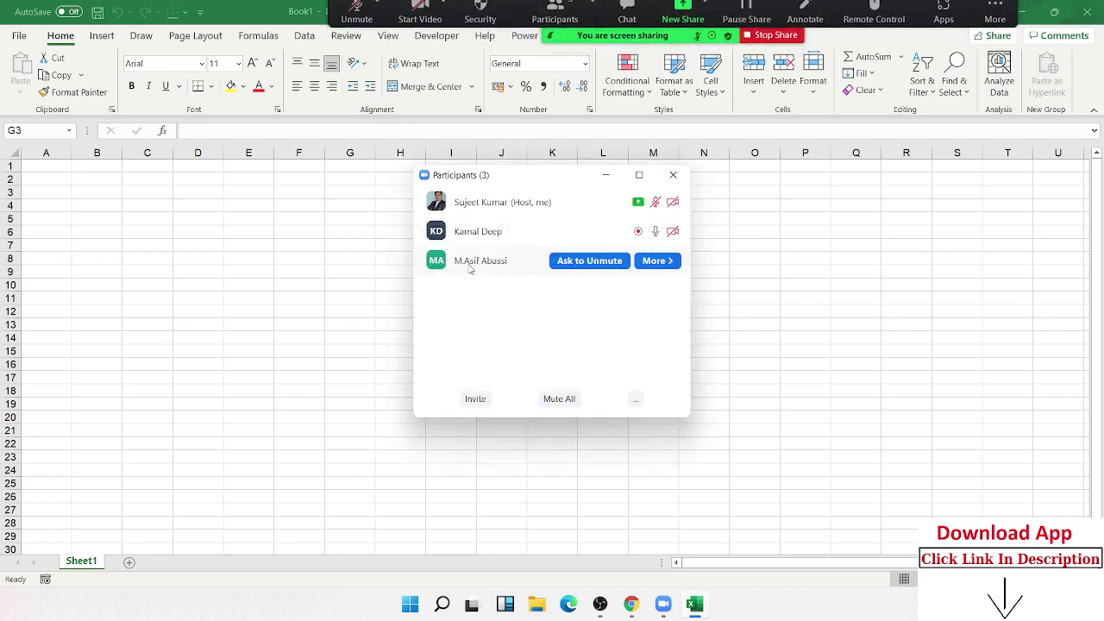
{"action": "mouse_move", "coordinate": [565, 199]}
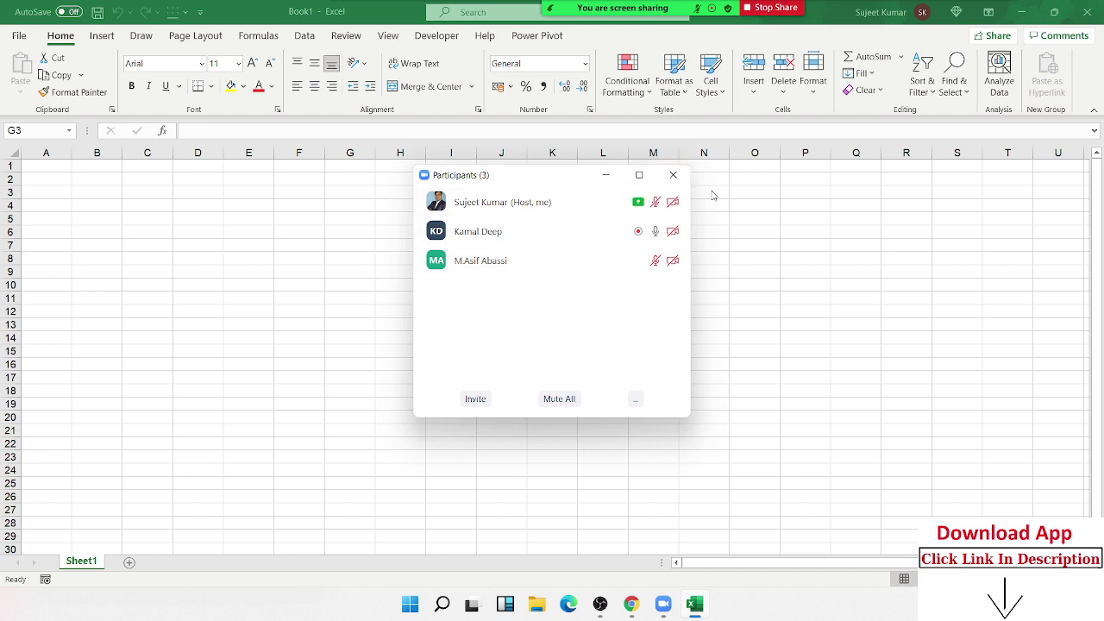
{"action": "left_click", "coordinate": [684, 179]}
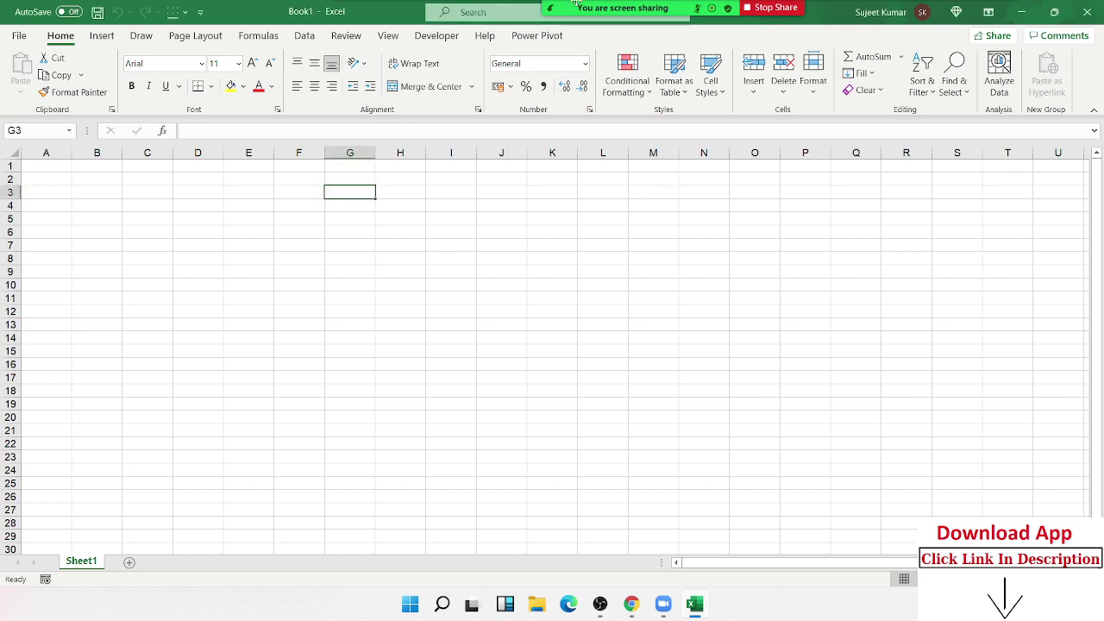
- Enter the formula =RANDBETWEEN(10,90) in cell B2
{"action": "mouse_move", "coordinate": [475, 7]}
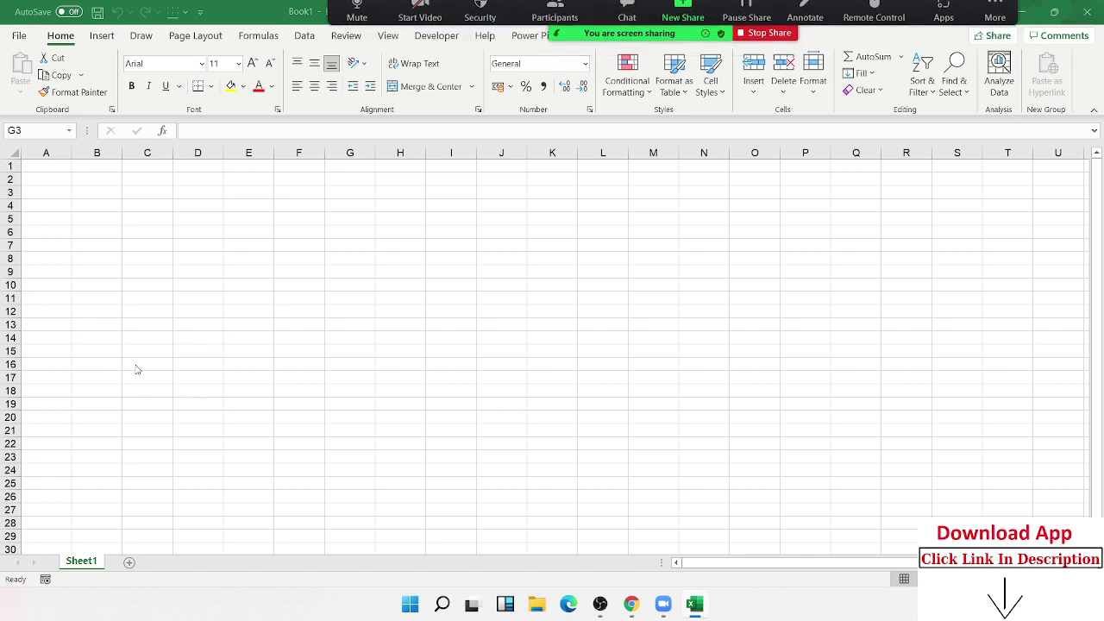
{"action": "left_click_drag", "start_coordinate": [118, 205], "coordinate": [534, 443]}
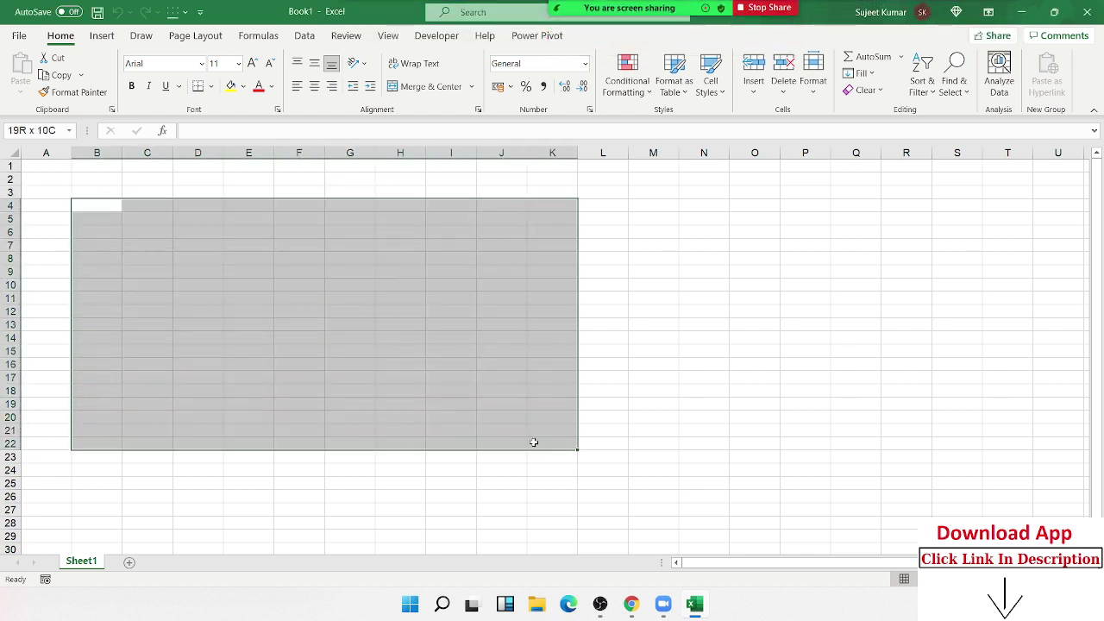
{"action": "left_click", "coordinate": [83, 177]}
{"action": "type", "text": "=ra"}
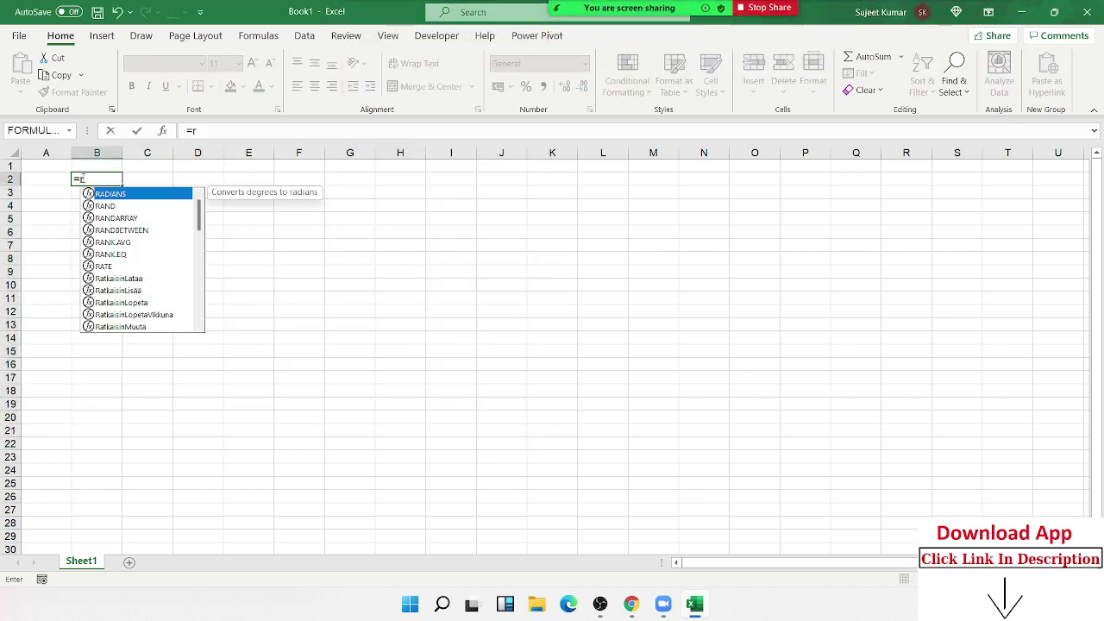
{"action": "key", "text": "Down"}
{"action": "key", "text": "Down"}
{"action": "key", "text": "Down"}
{"action": "key", "text": "Tab"}
{"action": "type", "text": "1"}
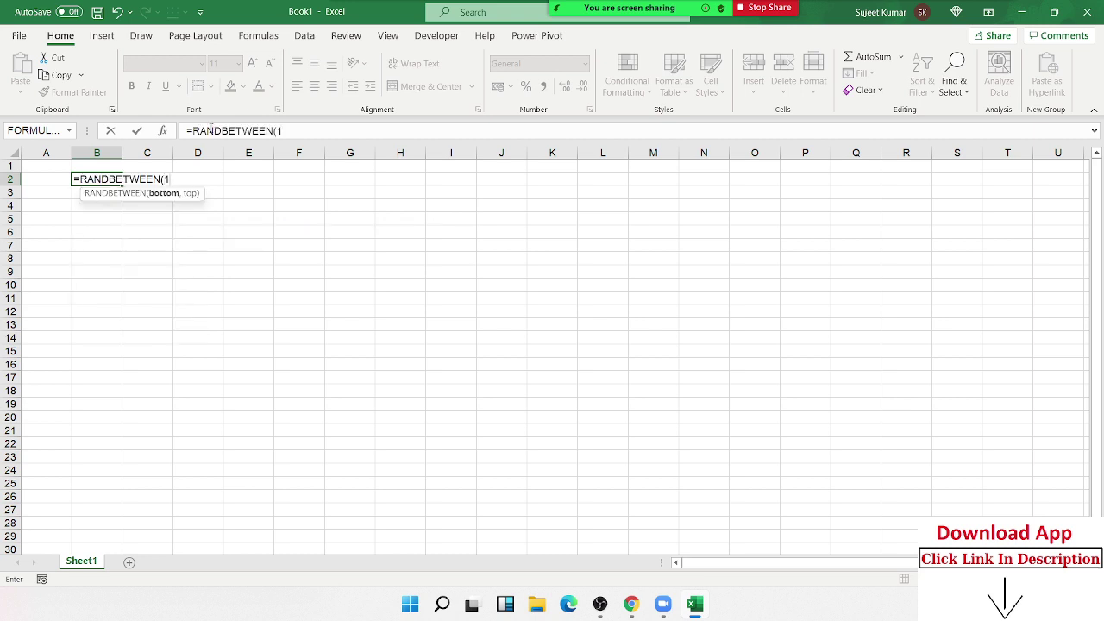
{"action": "type", "text": "0,90"}
{"action": "key", "text": "Return"}
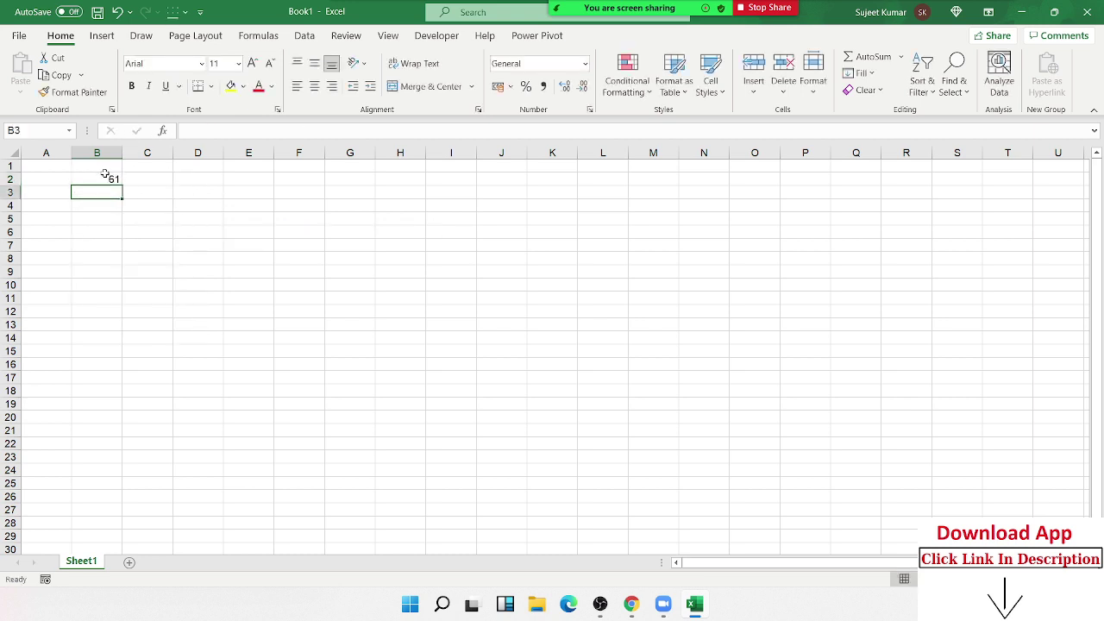
- Fill the formula across B2:M20 and paste the block back as fixed values
{"action": "mouse_move", "coordinate": [103, 179]}
{"action": "left_mouse_down"}
{"action": "mouse_move", "coordinate": [632, 406]}
{"action": "mouse_move", "coordinate": [641, 421]}
{"action": "left_mouse_up"}
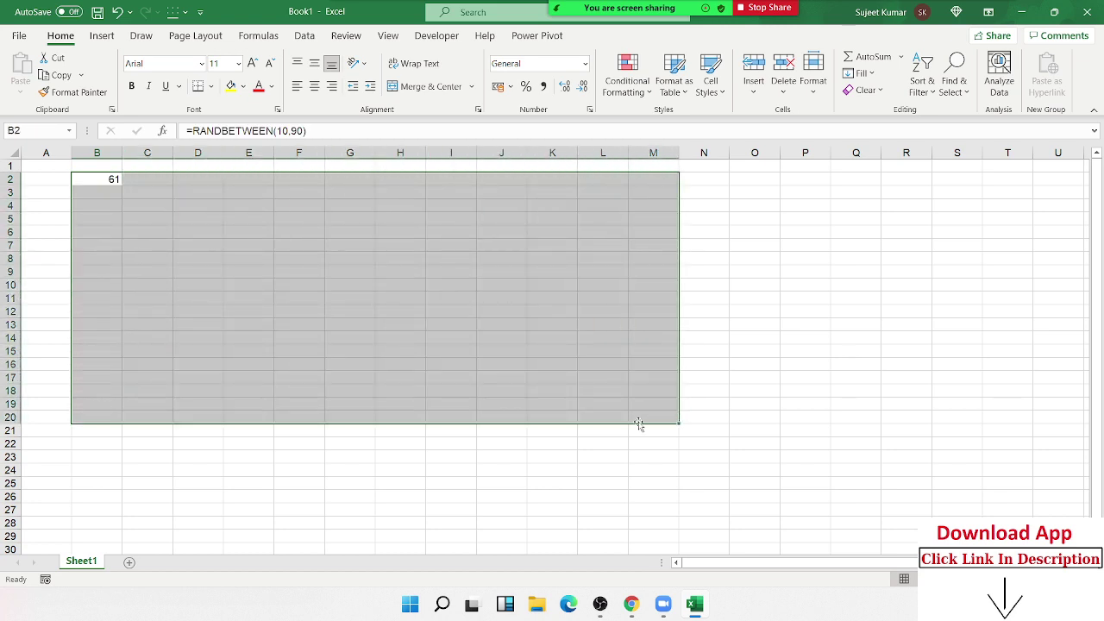
{"action": "key", "text": "ctrl+r"}
{"action": "key", "text": "ctrl+d"}
{"action": "key", "text": "ctrl+c"}
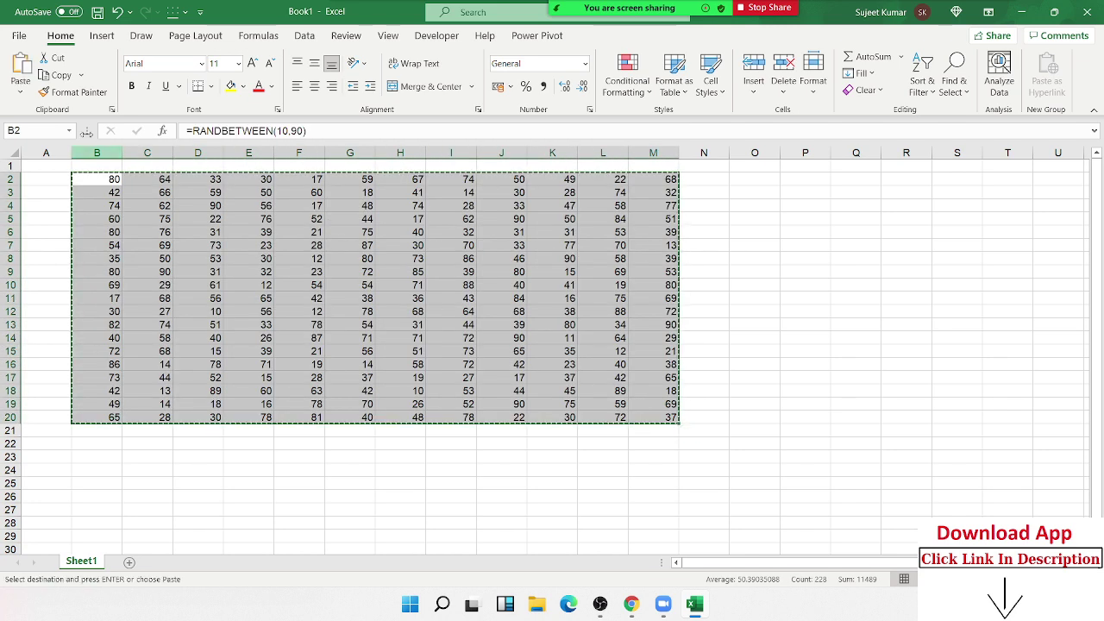
{"action": "left_click", "coordinate": [20, 90]}
{"action": "left_click", "coordinate": [18, 202]}
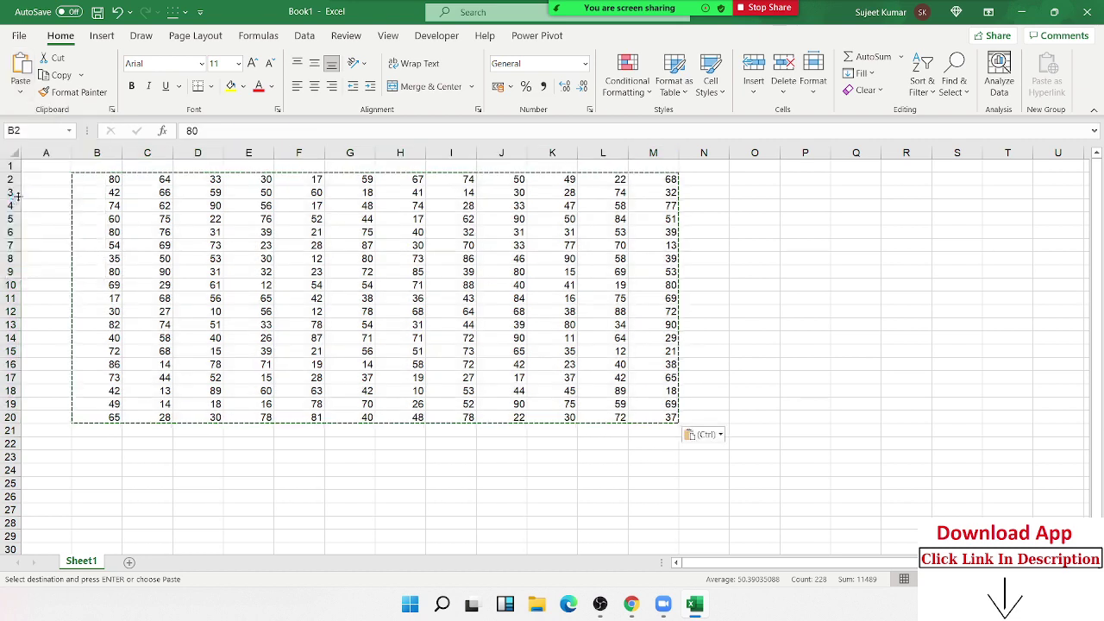
{"action": "left_click", "coordinate": [286, 259]}
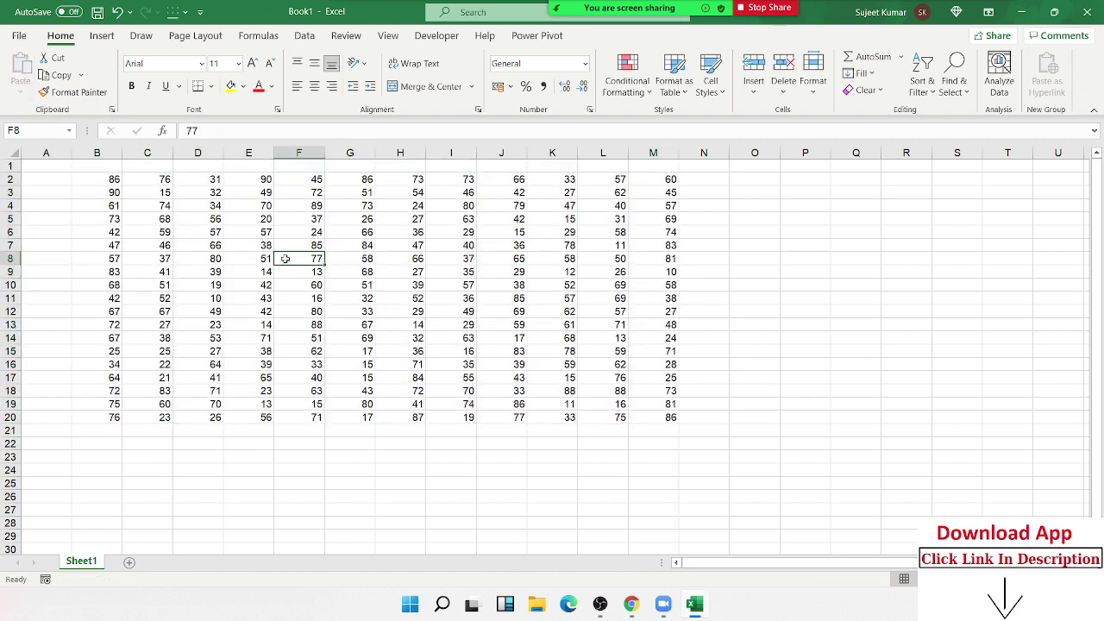
- Protect Sheet1 via Review > Protect Sheet, entering and confirming a password
{"action": "right_click", "coordinate": [83, 562]}
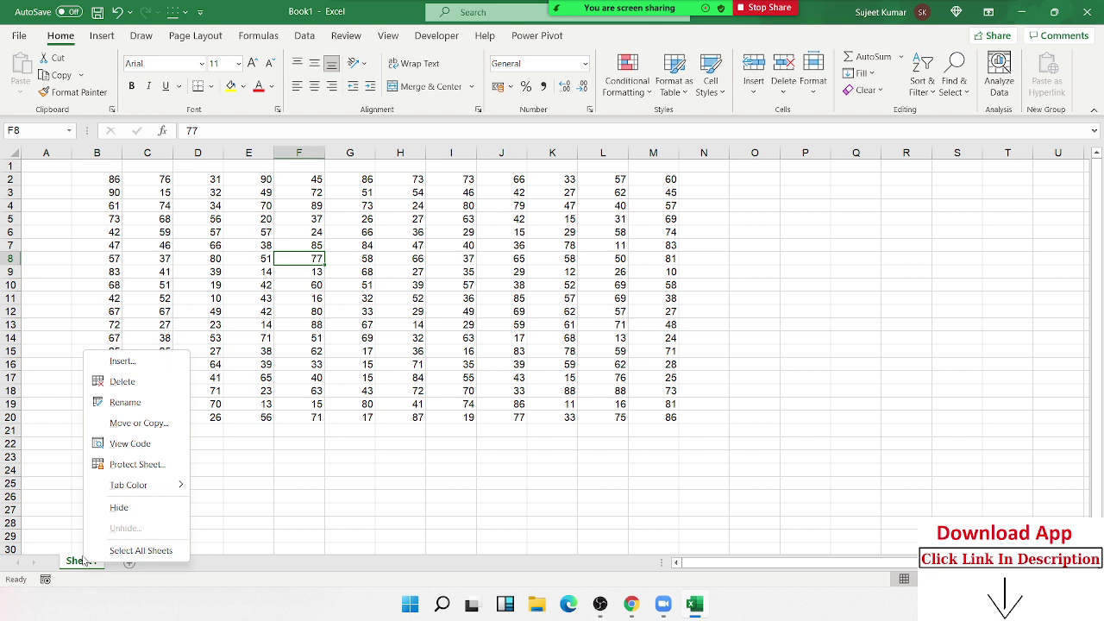
{"action": "key", "text": "Escape"}
{"action": "left_click", "coordinate": [814, 73]}
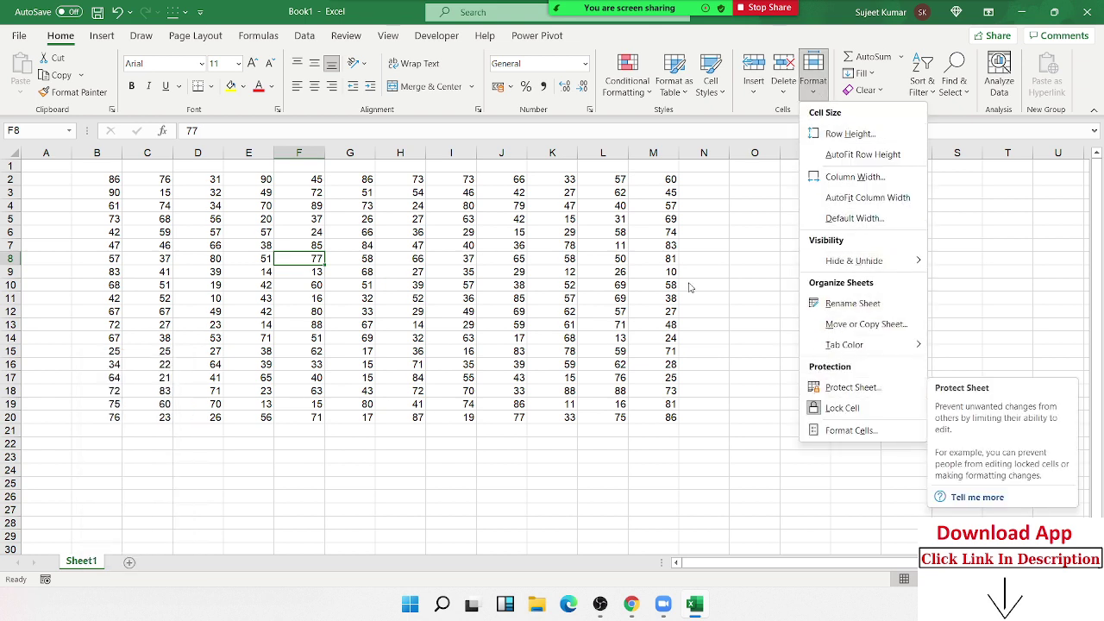
{"action": "key", "text": "Escape"}
{"action": "left_click", "coordinate": [345, 35]}
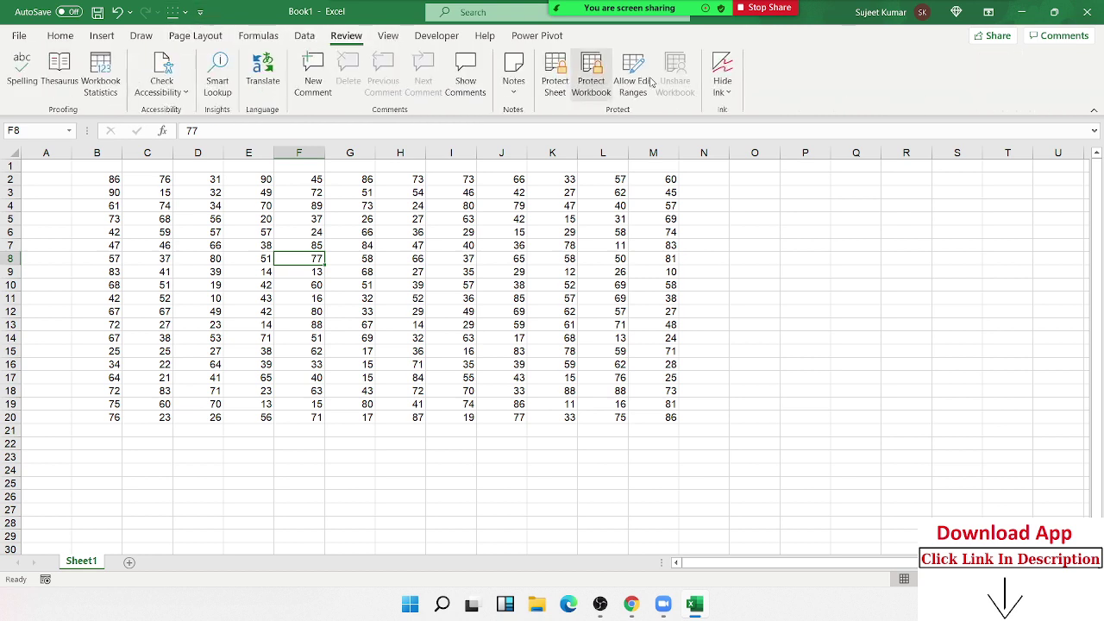
{"action": "left_click", "coordinate": [559, 87]}
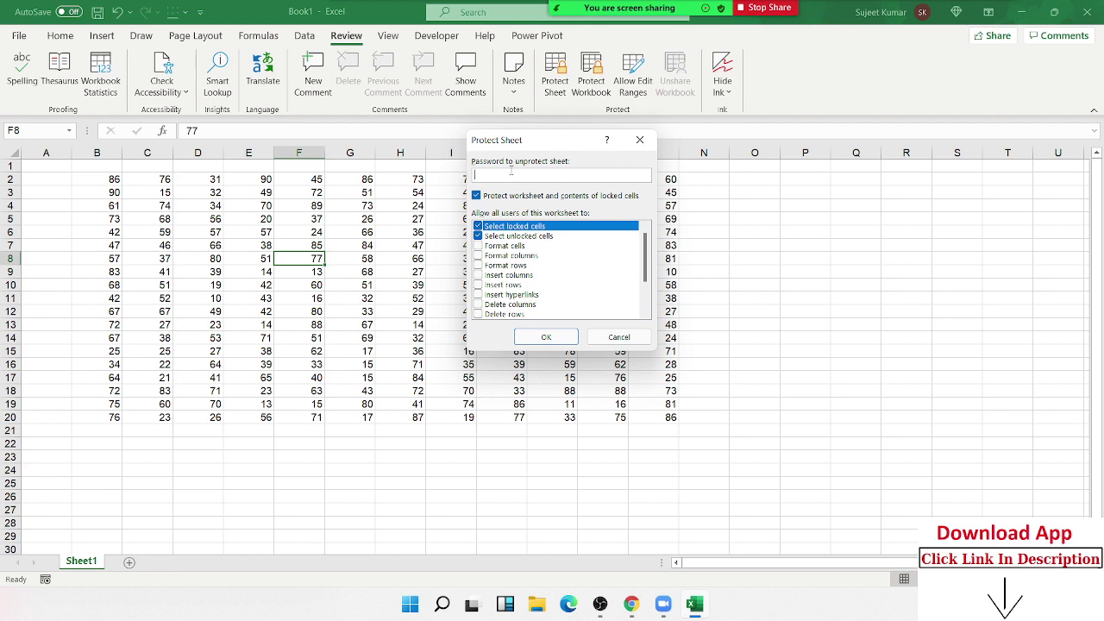
{"action": "type", "text": "1"}
{"action": "left_click", "coordinate": [544, 344]}
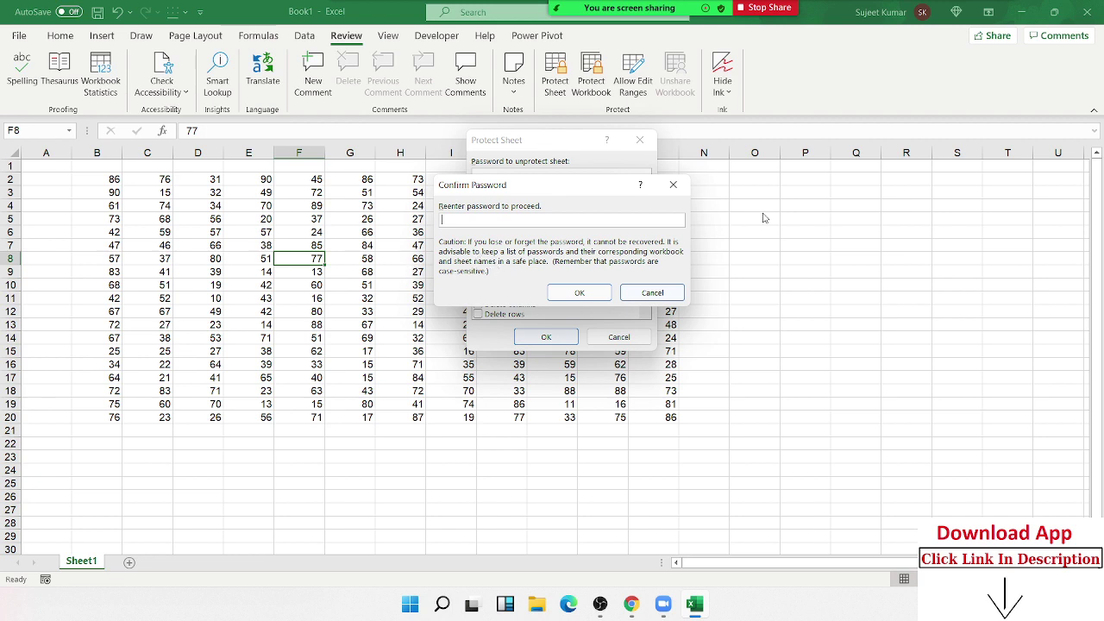
{"action": "type", "text": "1"}
{"action": "left_click", "coordinate": [592, 294]}
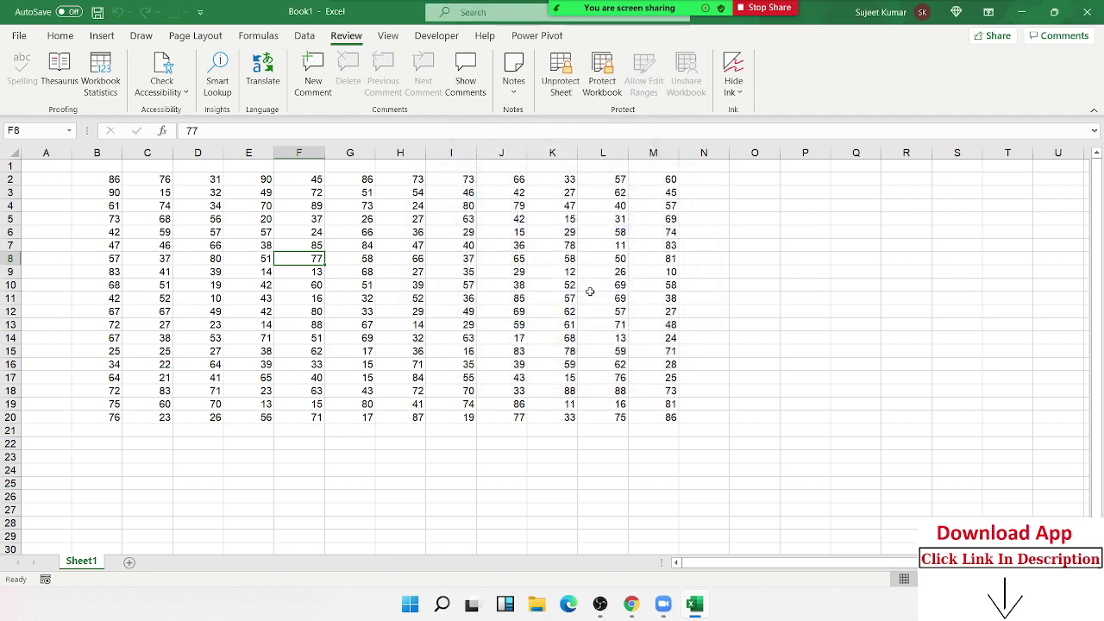
{"action": "double_click", "coordinate": [414, 260]}
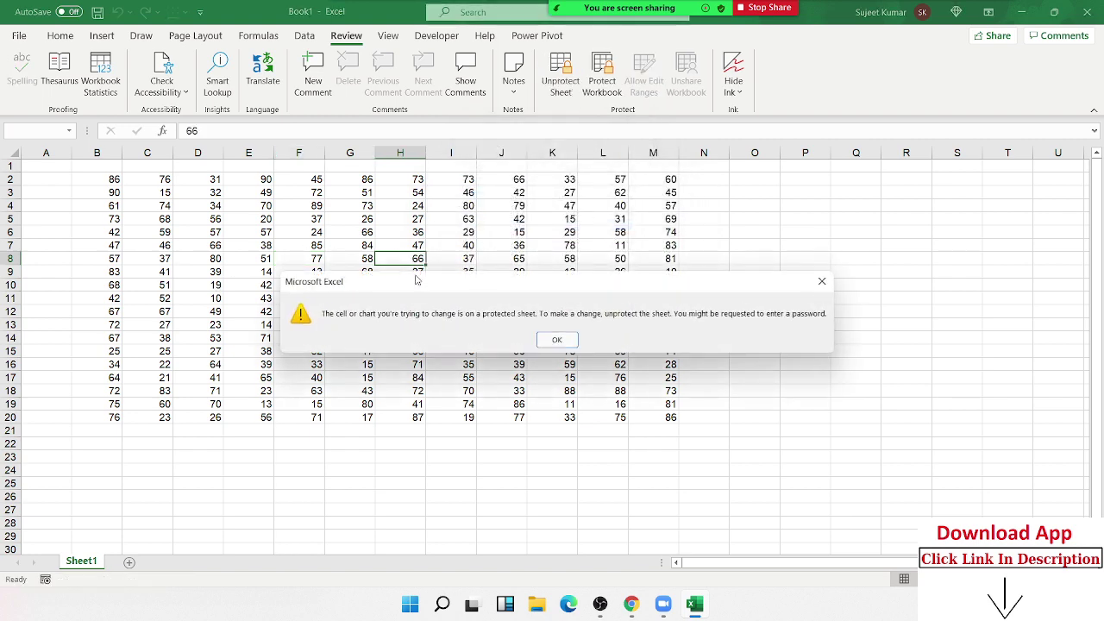
{"action": "left_click", "coordinate": [556, 339]}
{"action": "double_click", "coordinate": [155, 219]}
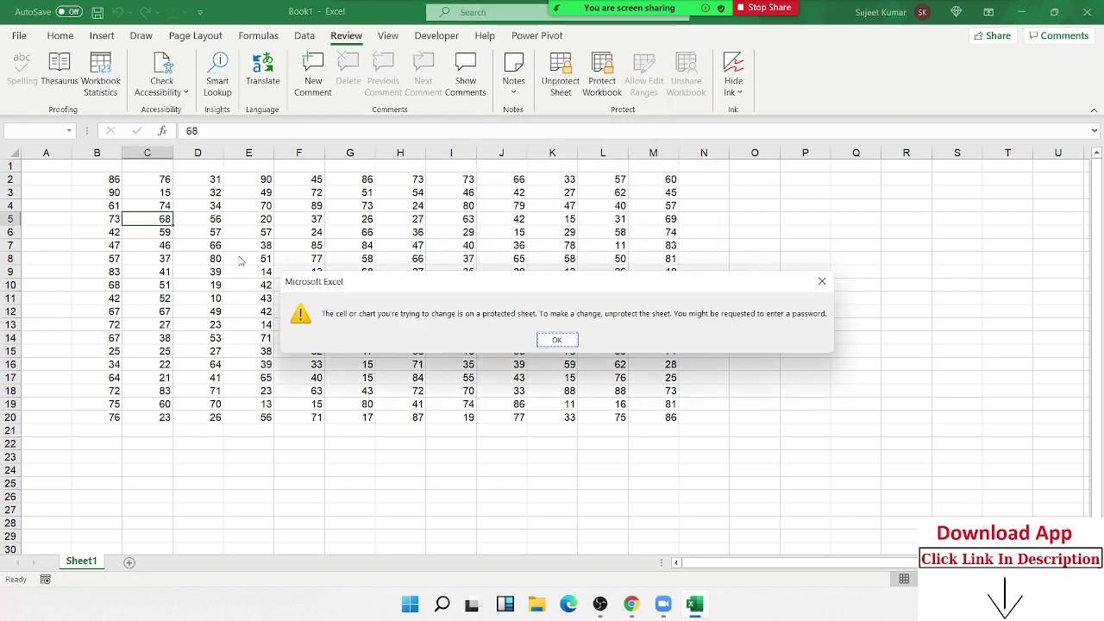
{"action": "left_click", "coordinate": [552, 344]}
{"action": "double_click", "coordinate": [608, 337]}
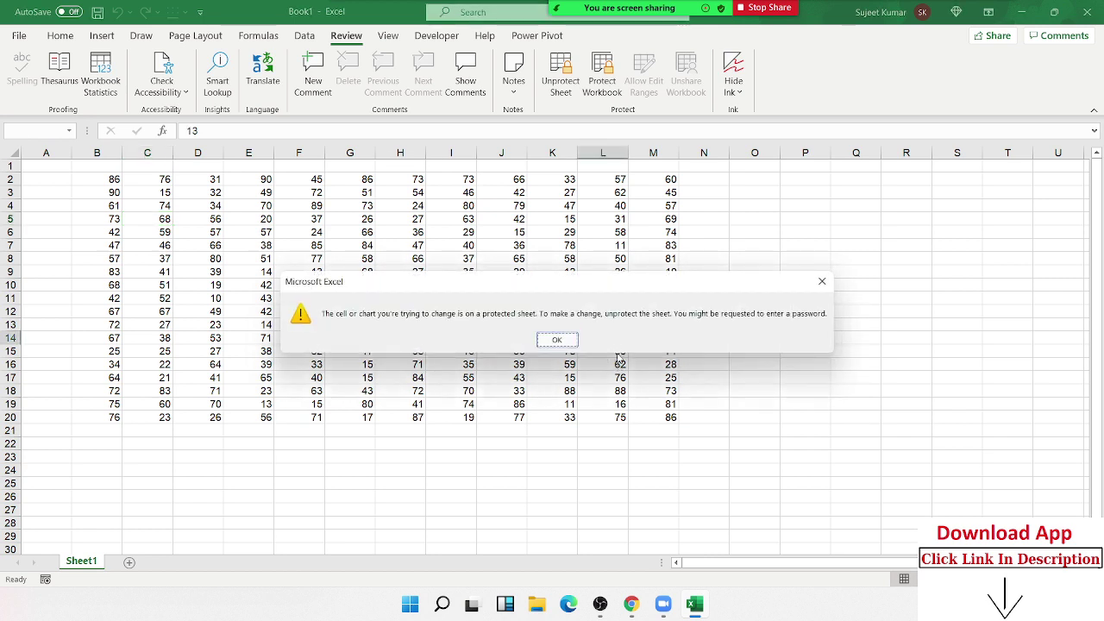
{"action": "left_click", "coordinate": [576, 342]}
{"action": "double_click", "coordinate": [561, 378]}
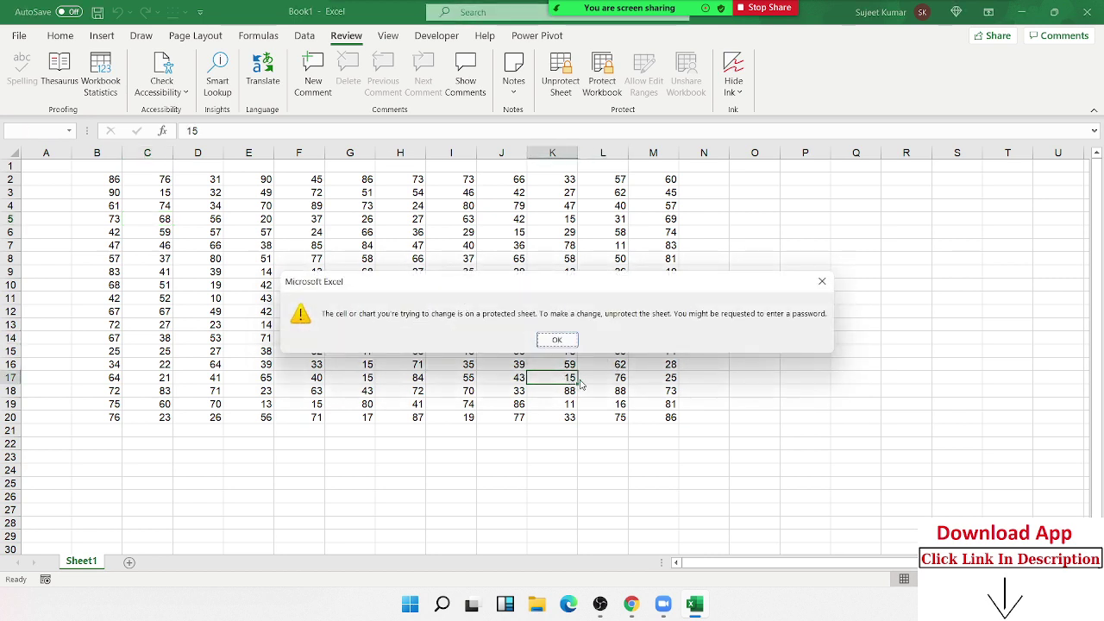
{"action": "left_click", "coordinate": [577, 340]}
{"action": "double_click", "coordinate": [509, 285]}
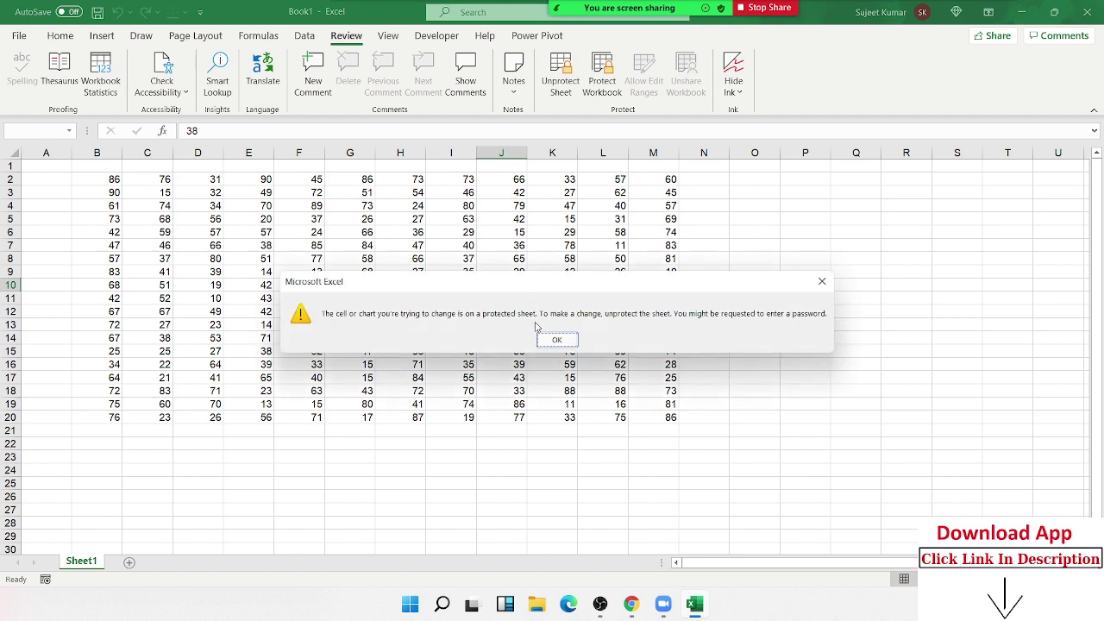
{"action": "left_click", "coordinate": [553, 339]}
{"action": "left_click_drag", "start_coordinate": [302, 219], "coordinate": [517, 378]}
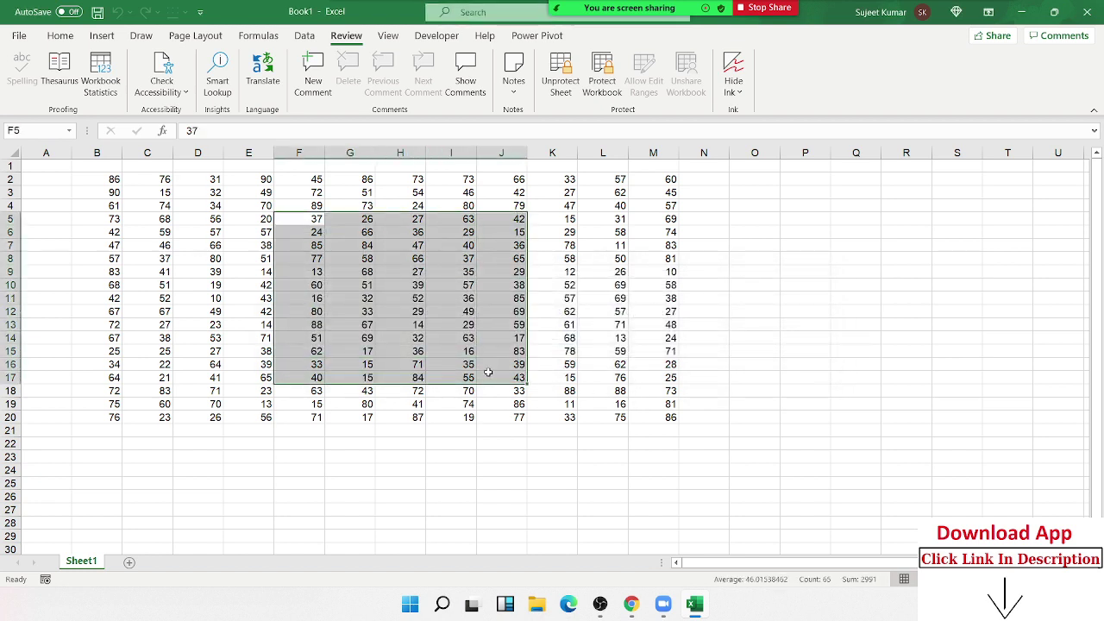
- Add a blank Sheet2, undo a test paste of F5:J17, then select O6 on Sheet1
{"action": "key", "text": "ctrl+c"}
{"action": "left_click", "coordinate": [130, 562]}
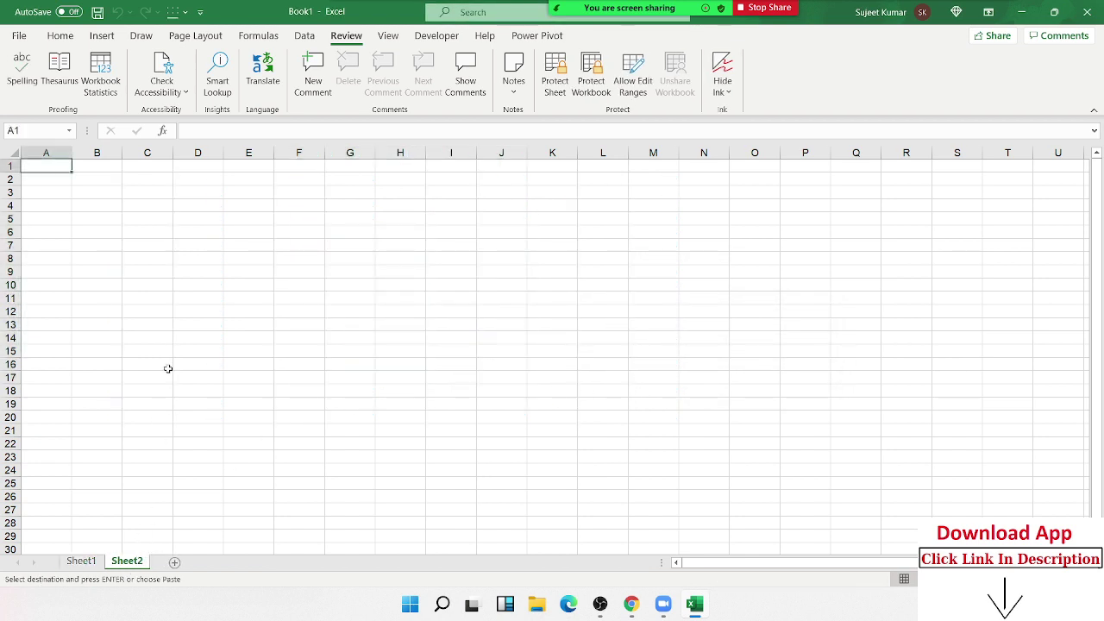
{"action": "key", "text": "ctrl+v"}
{"action": "key", "text": "ctrl+z"}
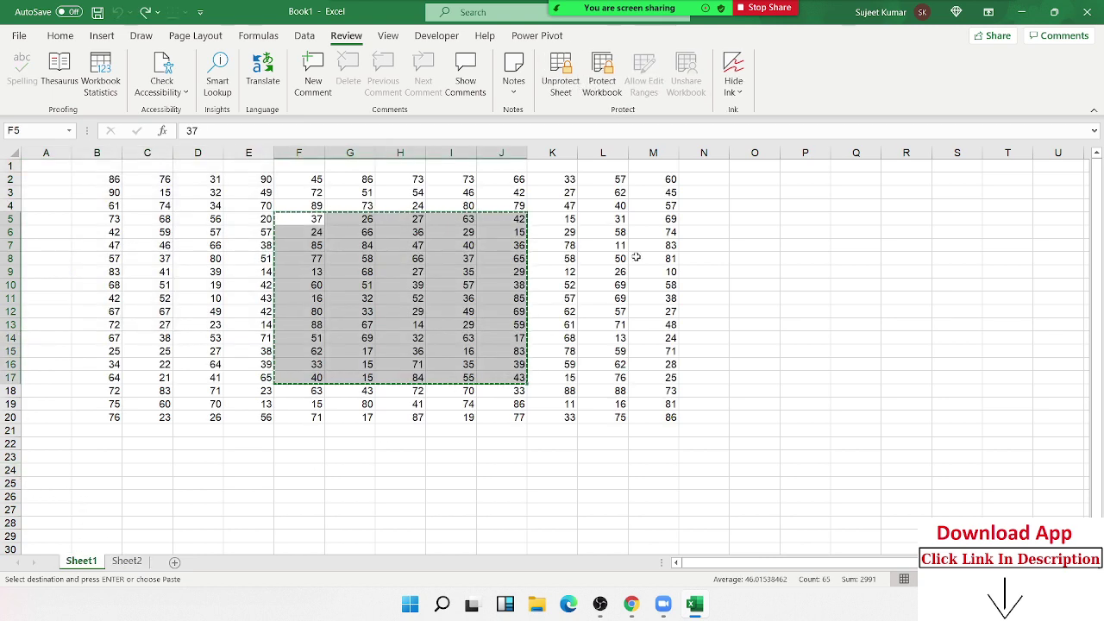
{"action": "left_click", "coordinate": [638, 256]}
{"action": "key", "text": "Escape"}
{"action": "left_click", "coordinate": [751, 228]}
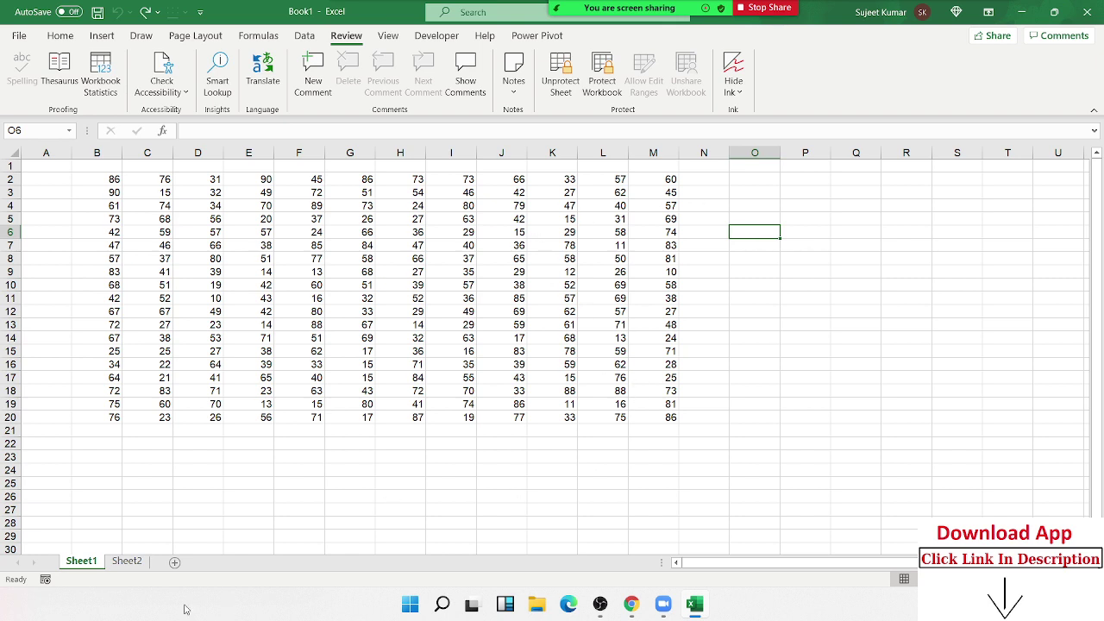
- Unprotect Sheet1 from its tab menu, then reopen its Protect Sheet settings
{"action": "right_click", "coordinate": [74, 563]}
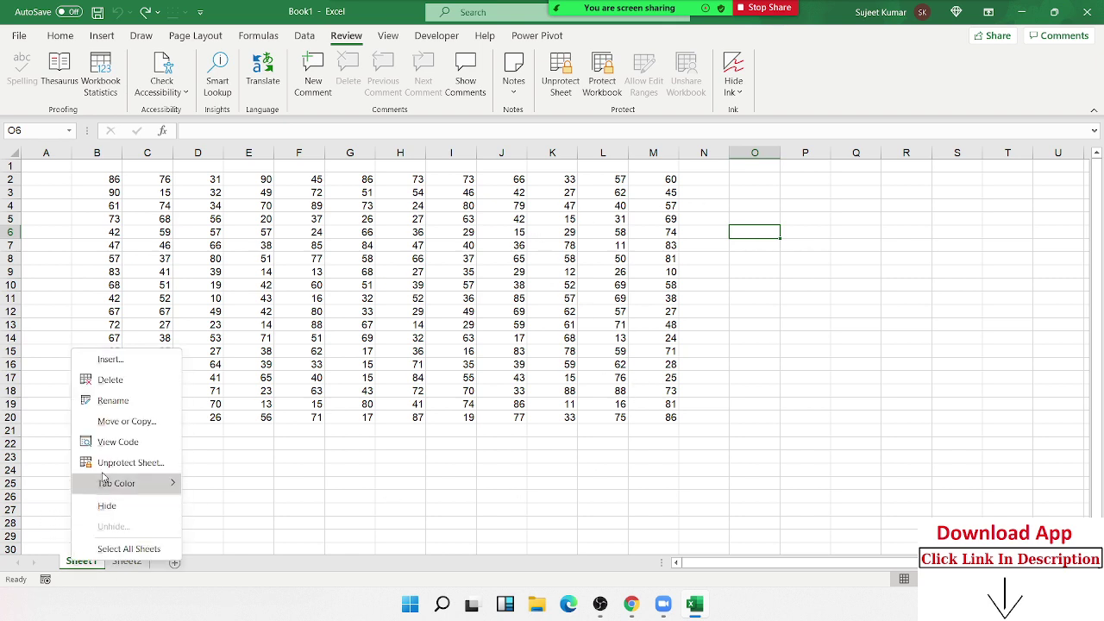
{"action": "left_click", "coordinate": [110, 460]}
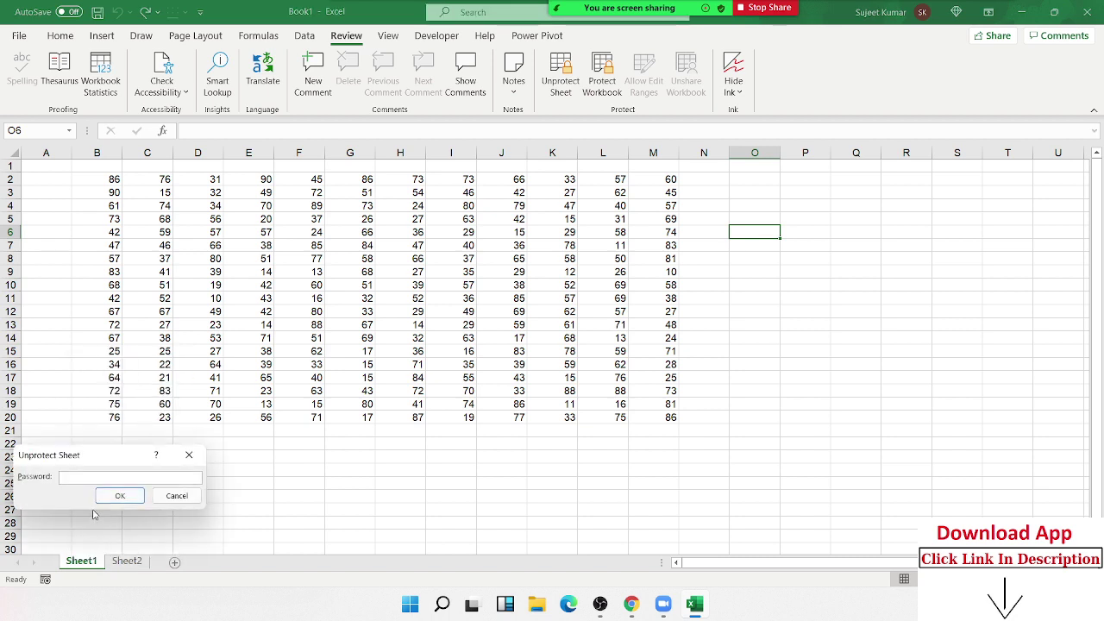
{"action": "left_click", "coordinate": [120, 495]}
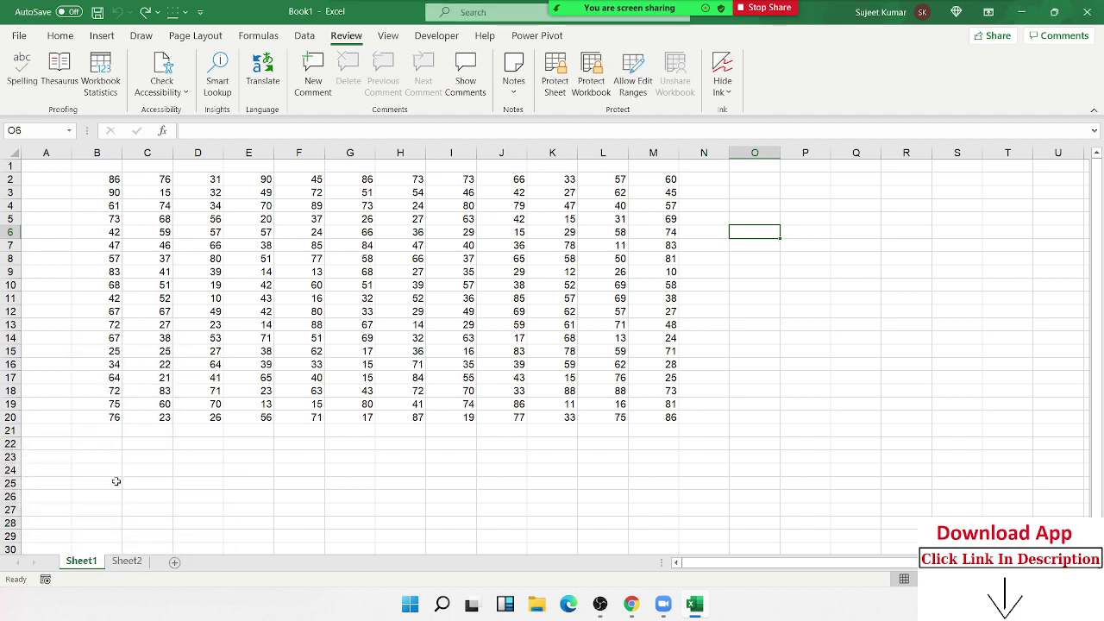
{"action": "right_click", "coordinate": [101, 565]}
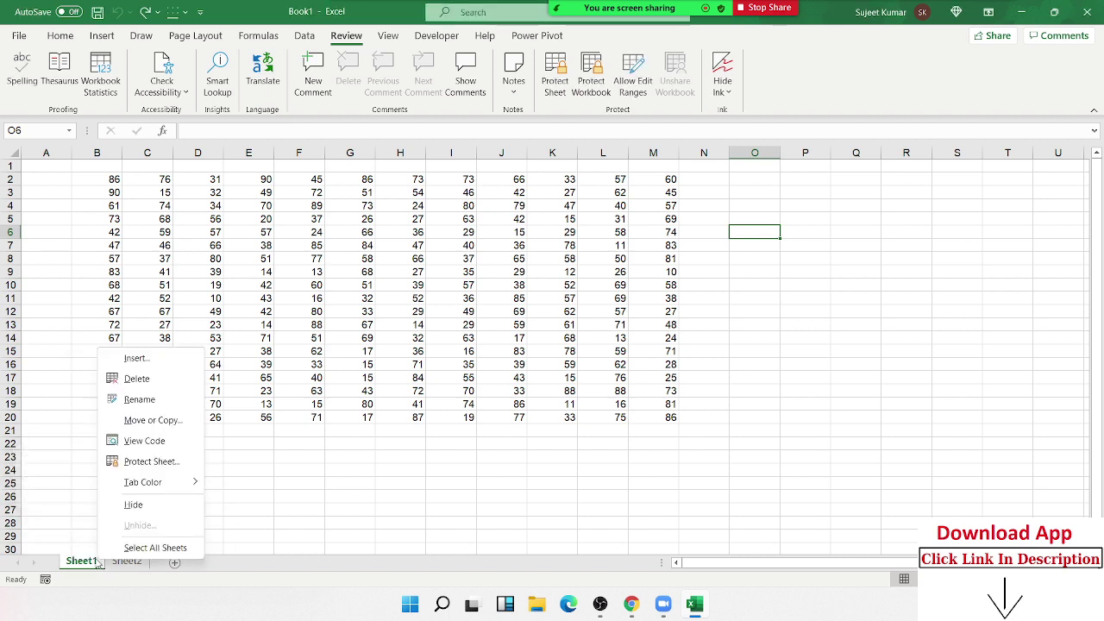
{"action": "left_click", "coordinate": [138, 463]}
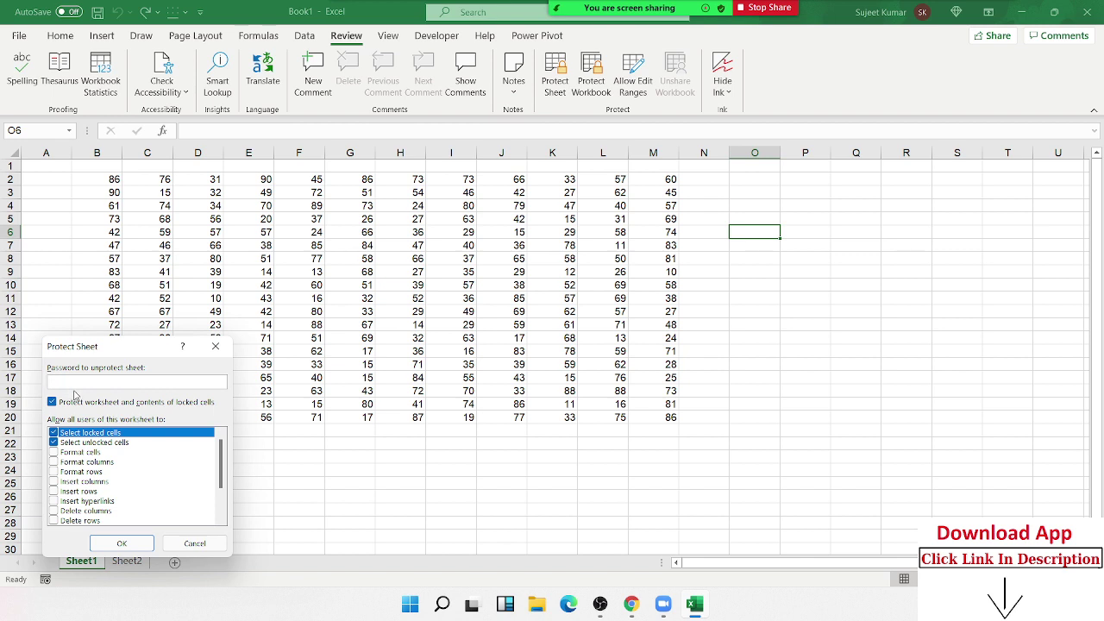
- Untick Select locked cells and Select unlocked cells in the protection settings
{"action": "left_click", "coordinate": [83, 443]}
{"action": "scroll", "coordinate": [67, 467], "scroll_direction": "down", "scroll_amount": 2}
{"action": "scroll", "coordinate": [67, 486], "scroll_direction": "up", "scroll_amount": 2}
{"action": "scroll", "coordinate": [86, 496], "scroll_direction": "down", "scroll_amount": 2}
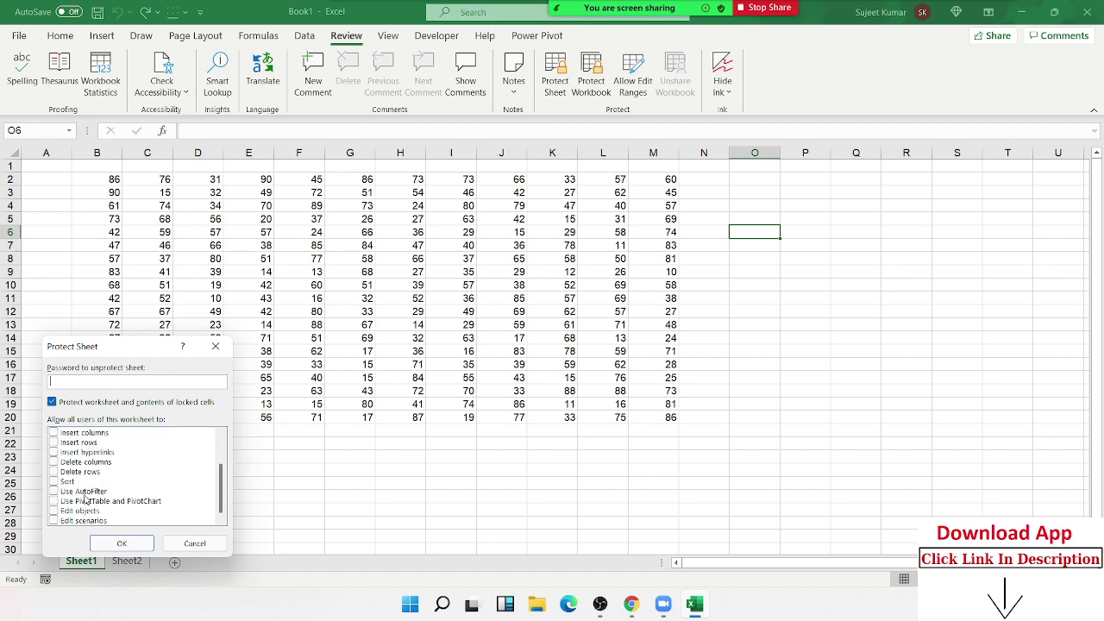
{"action": "scroll", "coordinate": [86, 498], "scroll_direction": "up", "scroll_amount": 2}
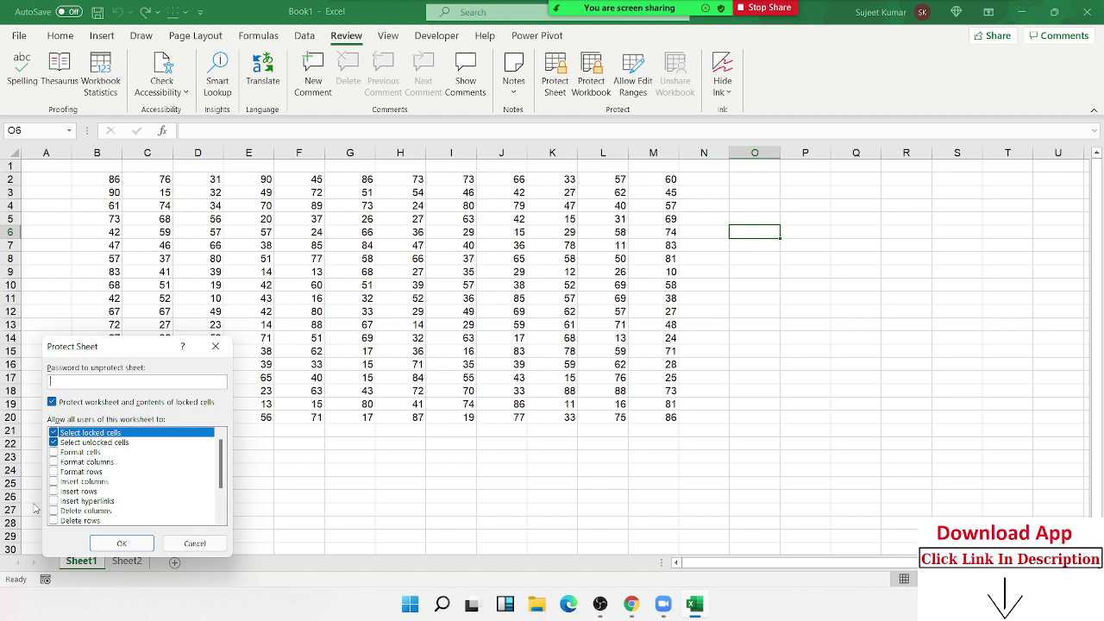
{"action": "left_click", "coordinate": [54, 432]}
{"action": "left_click", "coordinate": [54, 441]}
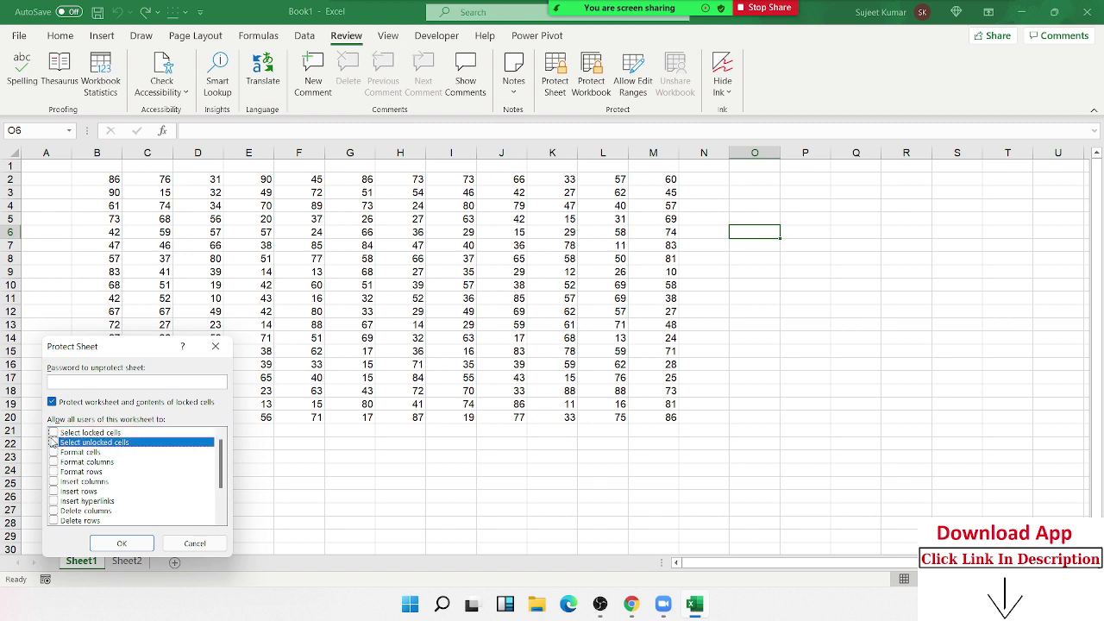
- Enter and confirm the sheet password to apply protection, then copy cell O6
{"action": "left_click", "coordinate": [68, 378]}
{"action": "type", "text": "1"}
{"action": "key", "text": "Return"}
{"action": "type", "text": "1"}
{"action": "key", "text": "Return"}
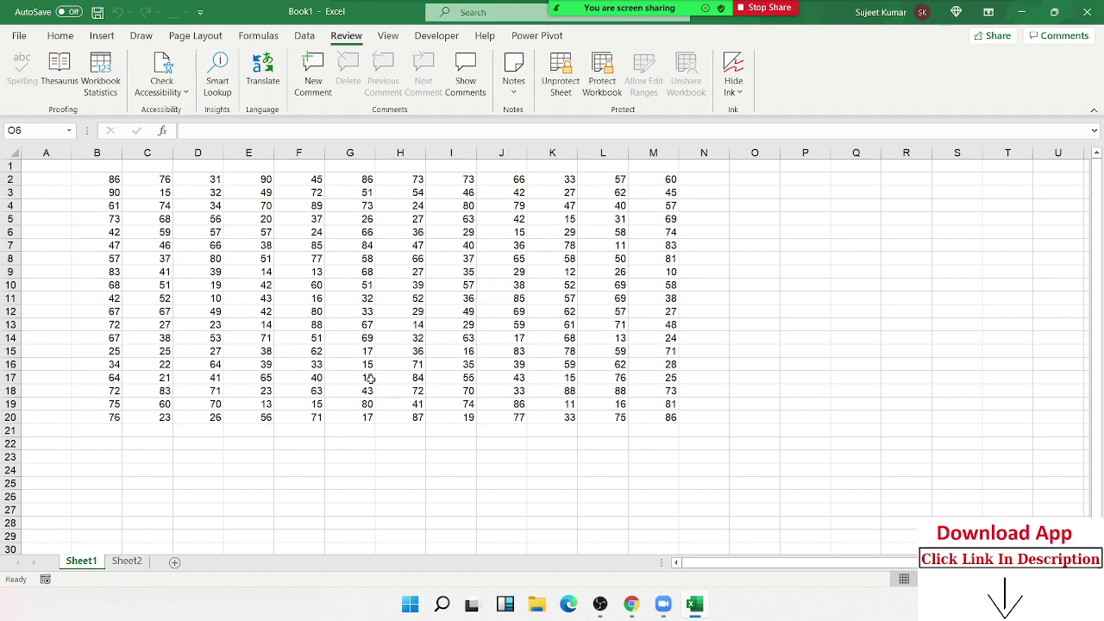
{"action": "key", "text": "ctrl+c"}
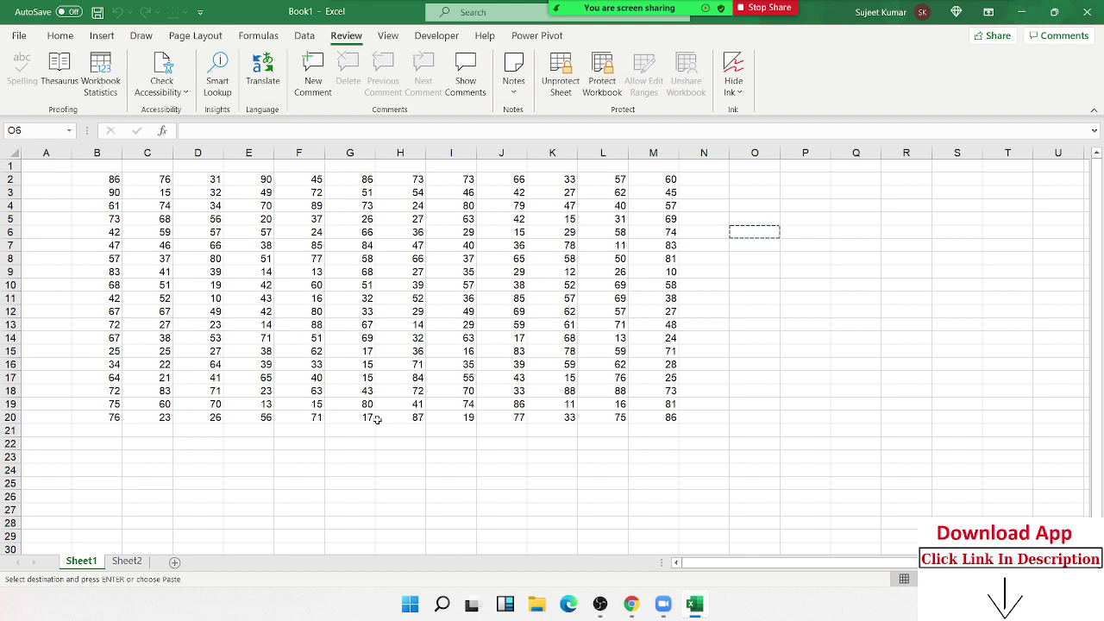
- Cancel the pending copy of cell O6
{"action": "key", "text": "Escape"}
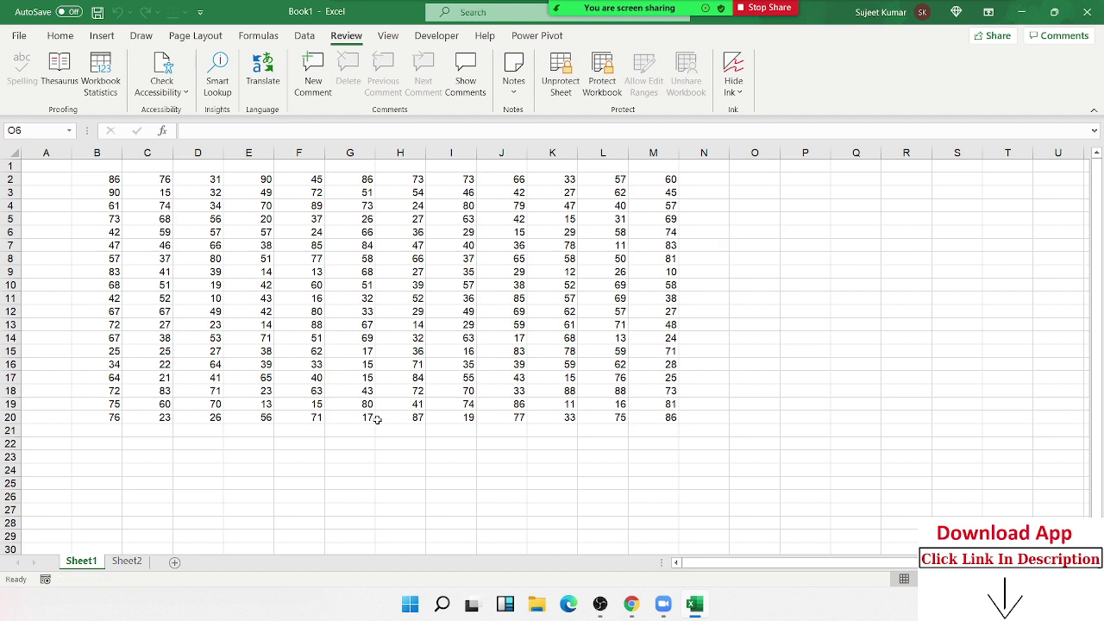
- On Sheet2, give the block F8:K21 a yellow fill
{"action": "left_click", "coordinate": [128, 561]}
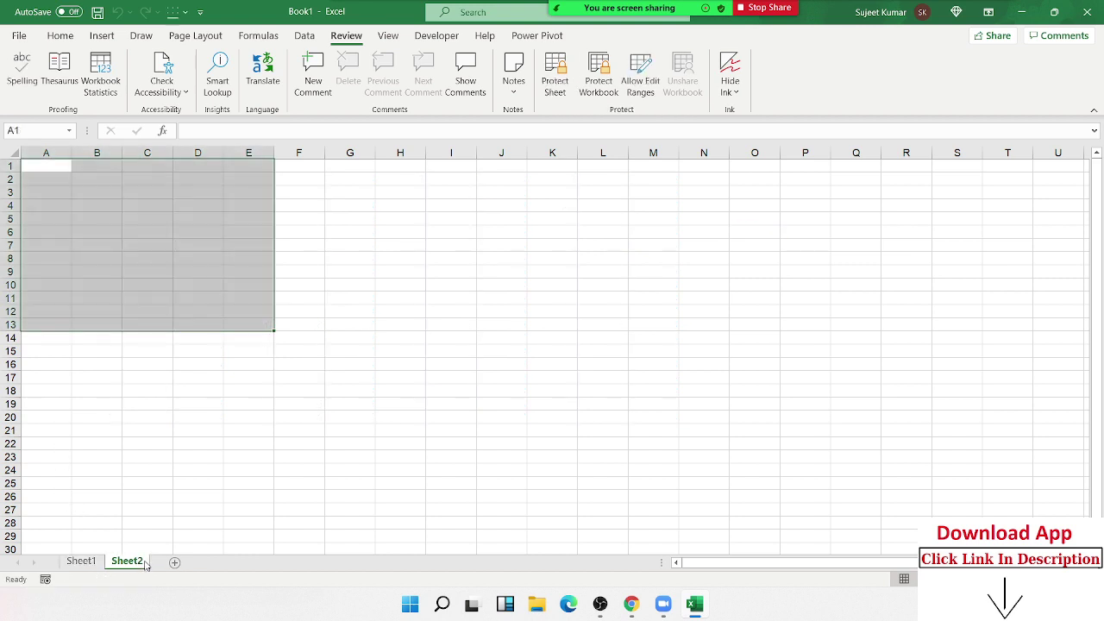
{"action": "left_click_drag", "start_coordinate": [311, 258], "coordinate": [559, 430]}
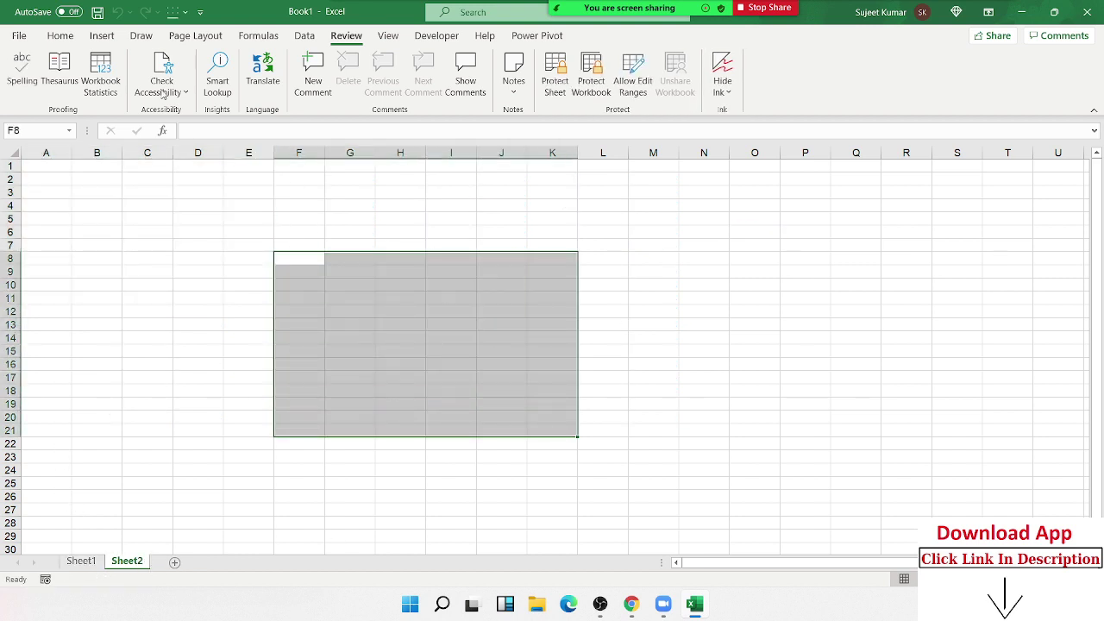
{"action": "left_click", "coordinate": [60, 35]}
{"action": "left_click", "coordinate": [232, 88]}
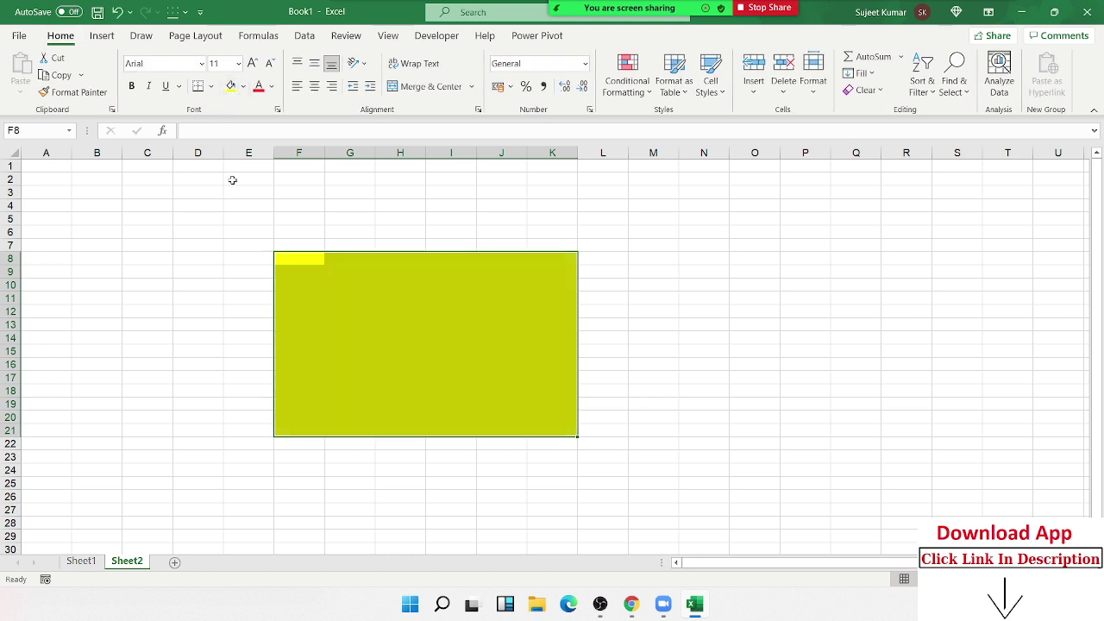
{"action": "left_click", "coordinate": [237, 272]}
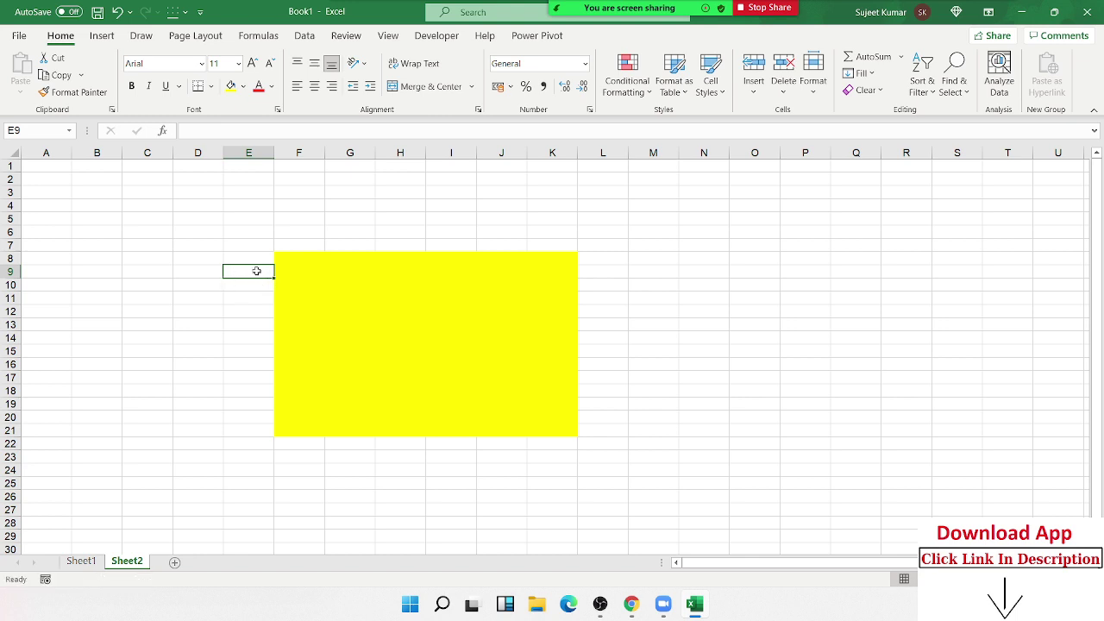
- Inspect the Protection options in Format Cells for E9, leaving it locked
{"action": "right_click", "coordinate": [263, 279]}
{"action": "left_click", "coordinate": [312, 510]}
{"action": "left_click_drag", "start_coordinate": [232, 244], "coordinate": [702, 163]}
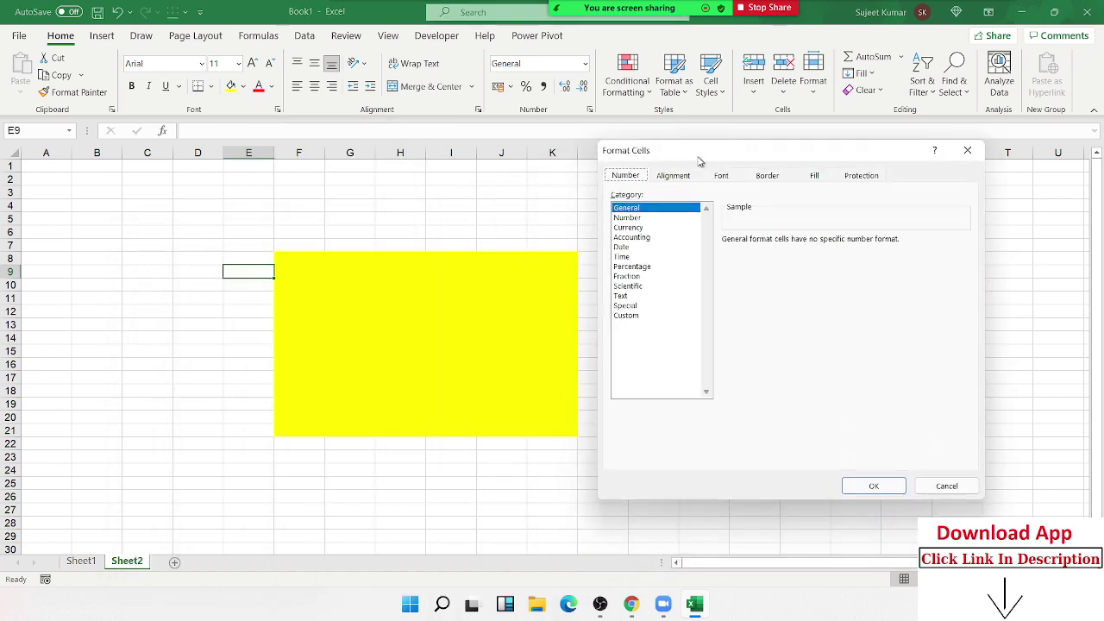
{"action": "left_click", "coordinate": [852, 176]}
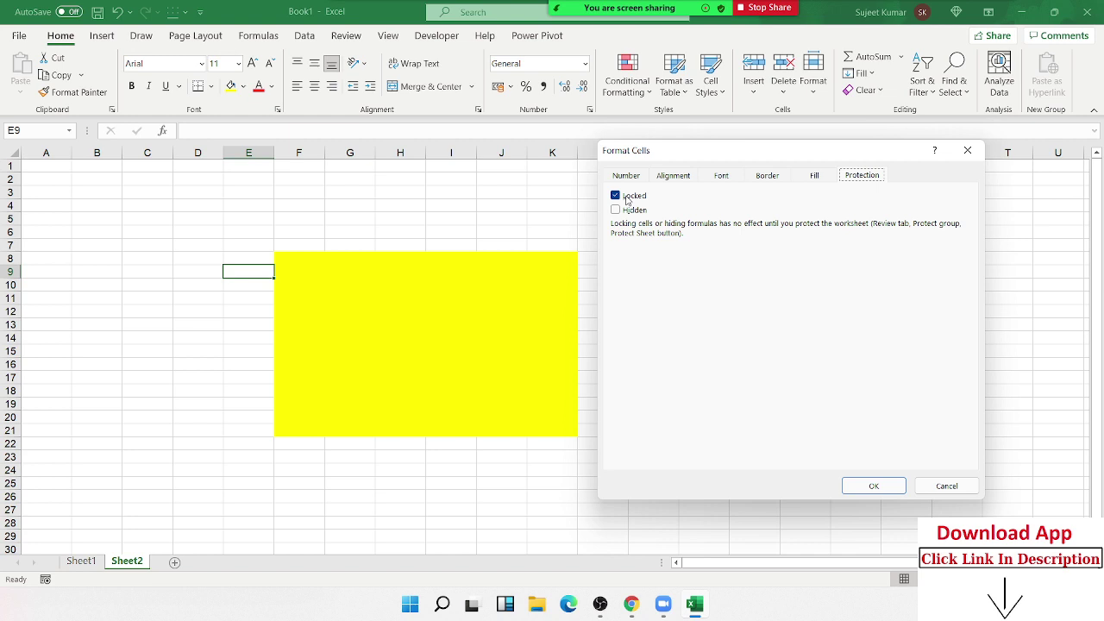
{"action": "left_click", "coordinate": [629, 196]}
{"action": "left_click", "coordinate": [615, 196]}
{"action": "key", "text": "Return"}
- Clear the Locked setting on the yellow block F8:K21
{"action": "left_click_drag", "start_coordinate": [294, 259], "coordinate": [545, 428]}
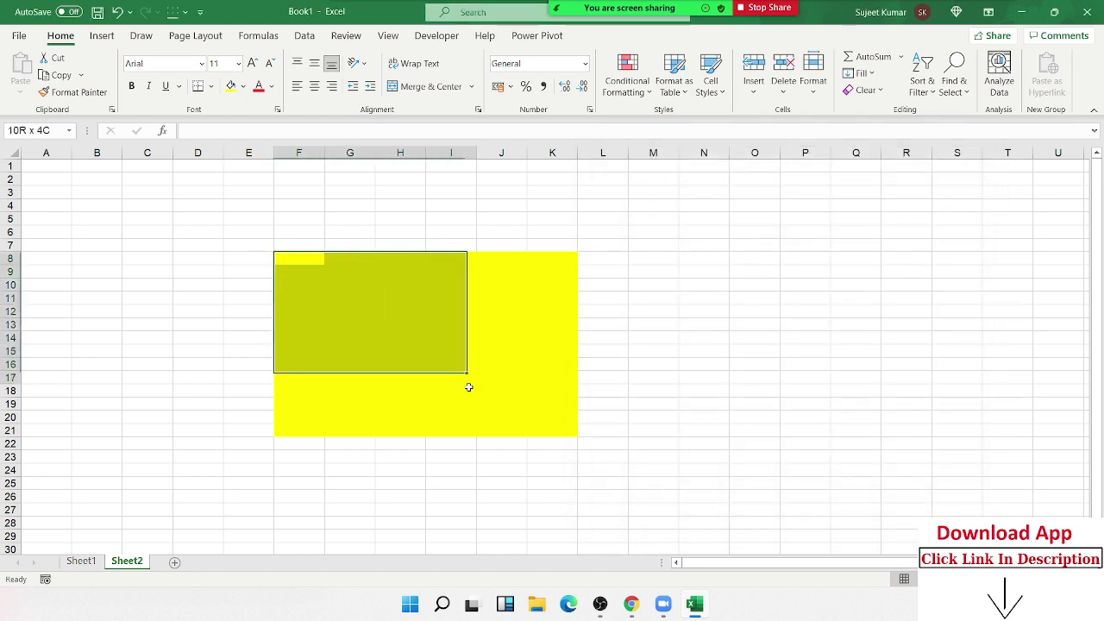
{"action": "right_click", "coordinate": [544, 428]}
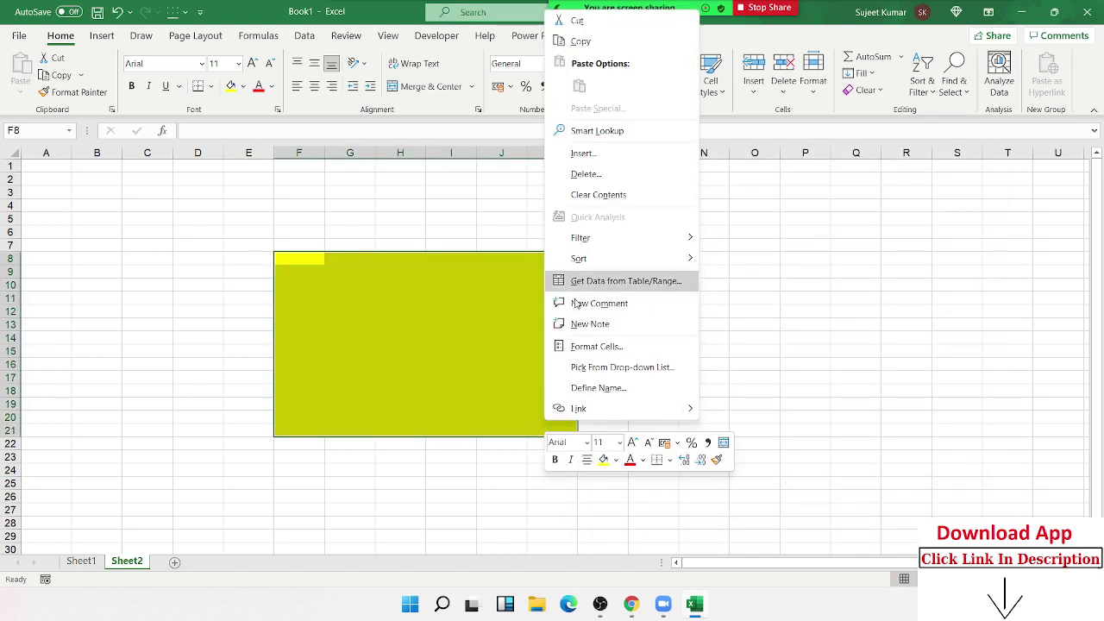
{"action": "left_click", "coordinate": [588, 347]}
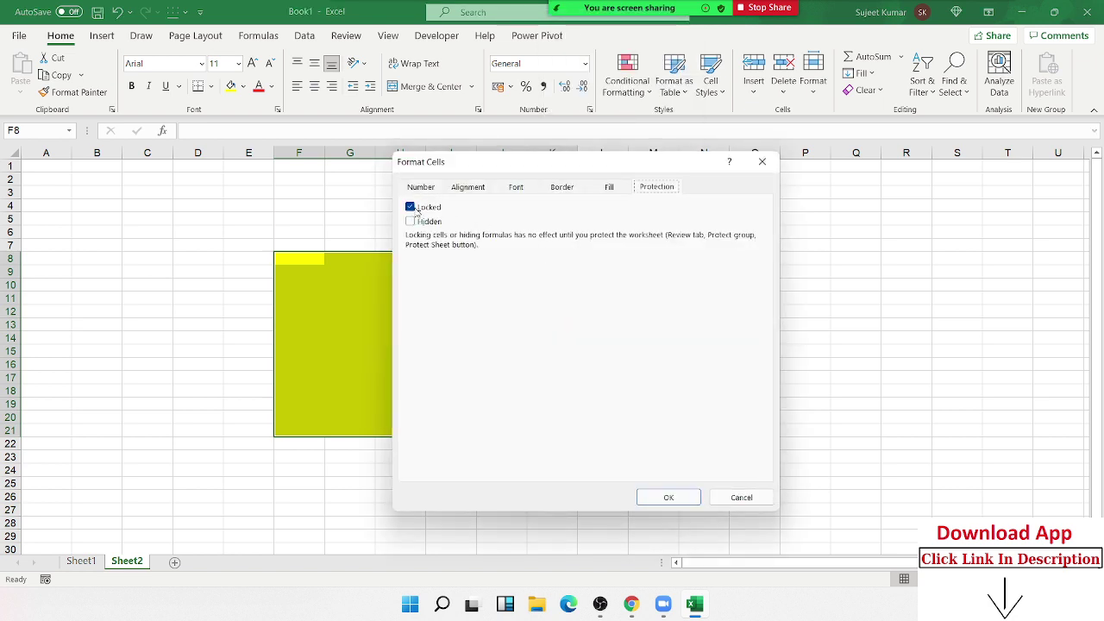
{"action": "left_click", "coordinate": [414, 209]}
{"action": "left_click_drag", "start_coordinate": [450, 168], "coordinate": [650, 143]}
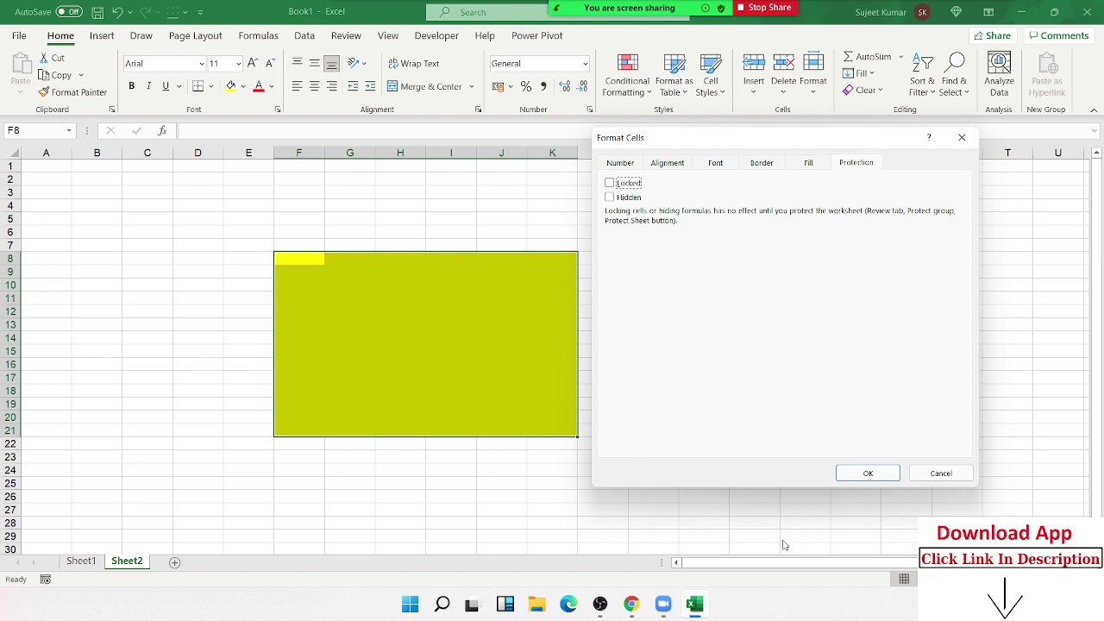
{"action": "left_click", "coordinate": [884, 476]}
{"action": "left_click", "coordinate": [481, 416]}
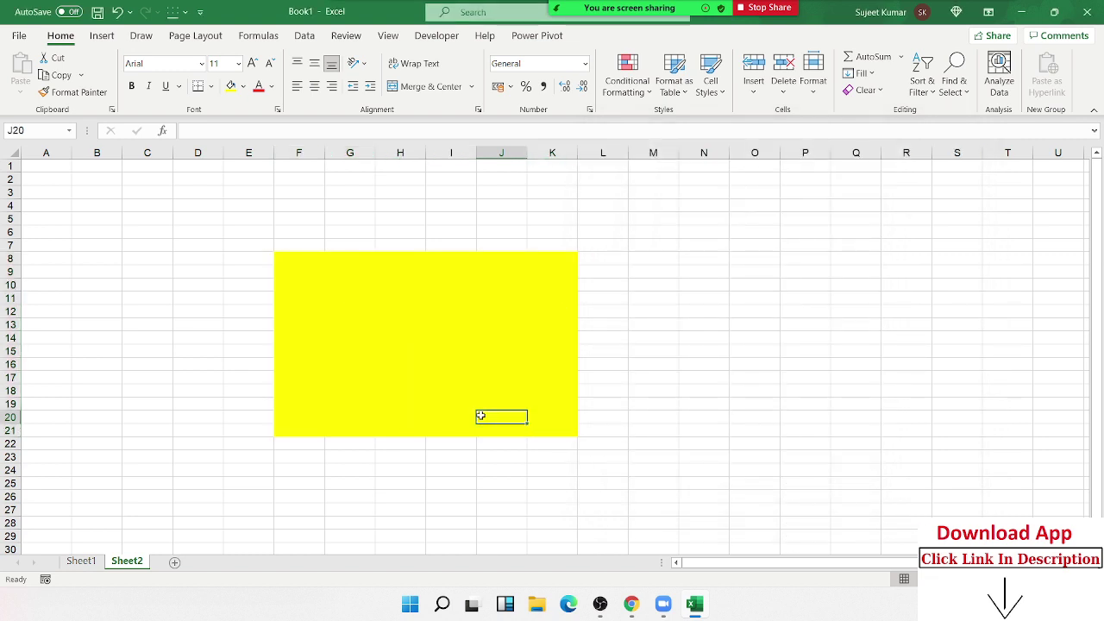
- Protect Sheet2 with default settings and no password from its tab menu
{"action": "right_click", "coordinate": [126, 565]}
{"action": "left_click", "coordinate": [178, 464]}
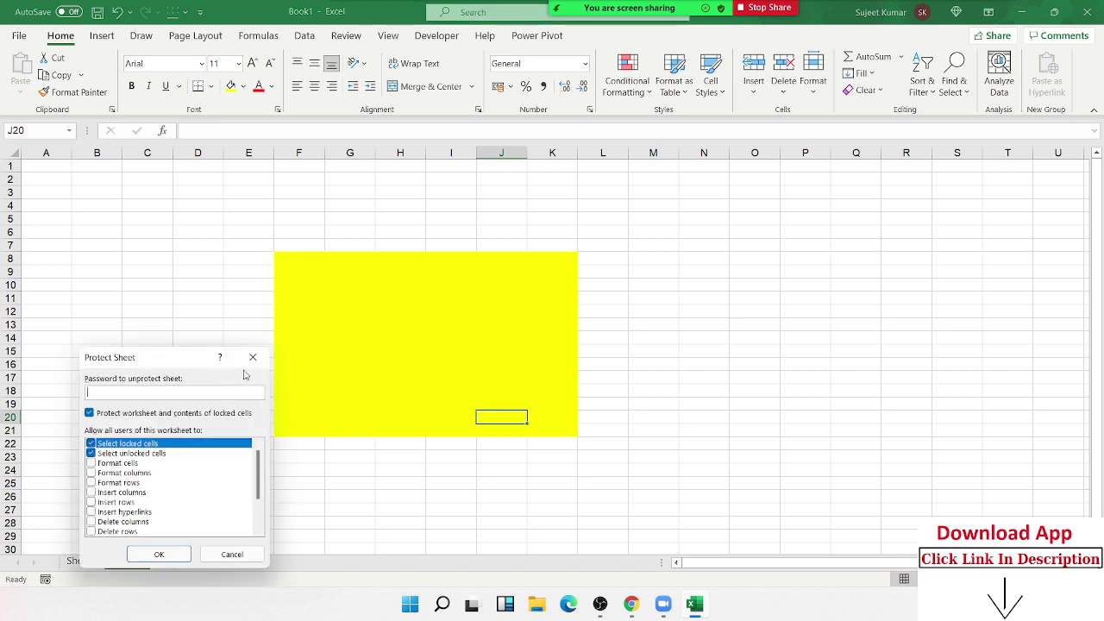
{"action": "left_click_drag", "start_coordinate": [190, 362], "coordinate": [802, 245]}
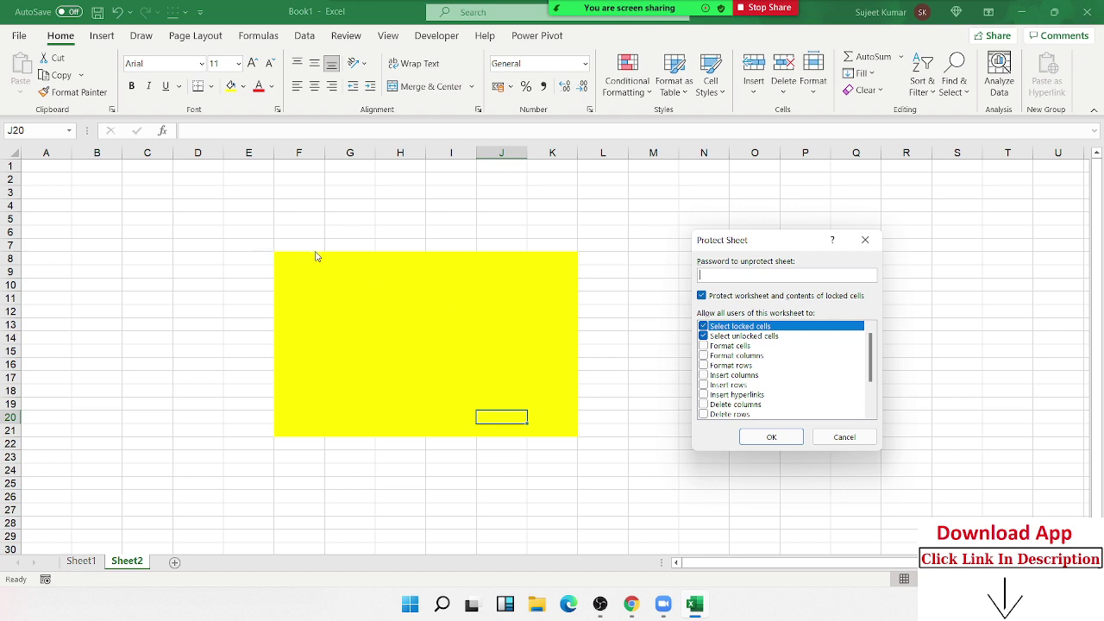
{"action": "left_click", "coordinate": [768, 437]}
{"action": "left_click_drag", "start_coordinate": [663, 339], "coordinate": [682, 231]}
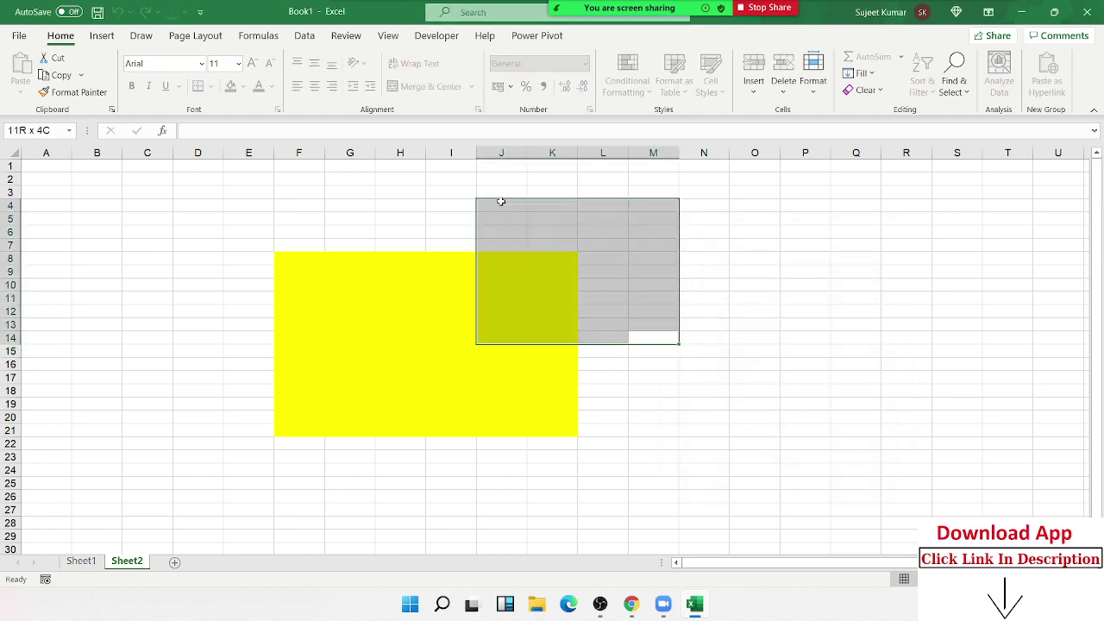
- Confirm locked cells reject deletion, then type sdfsd in J17 and dsf in I13
{"action": "key", "text": "Delete"}
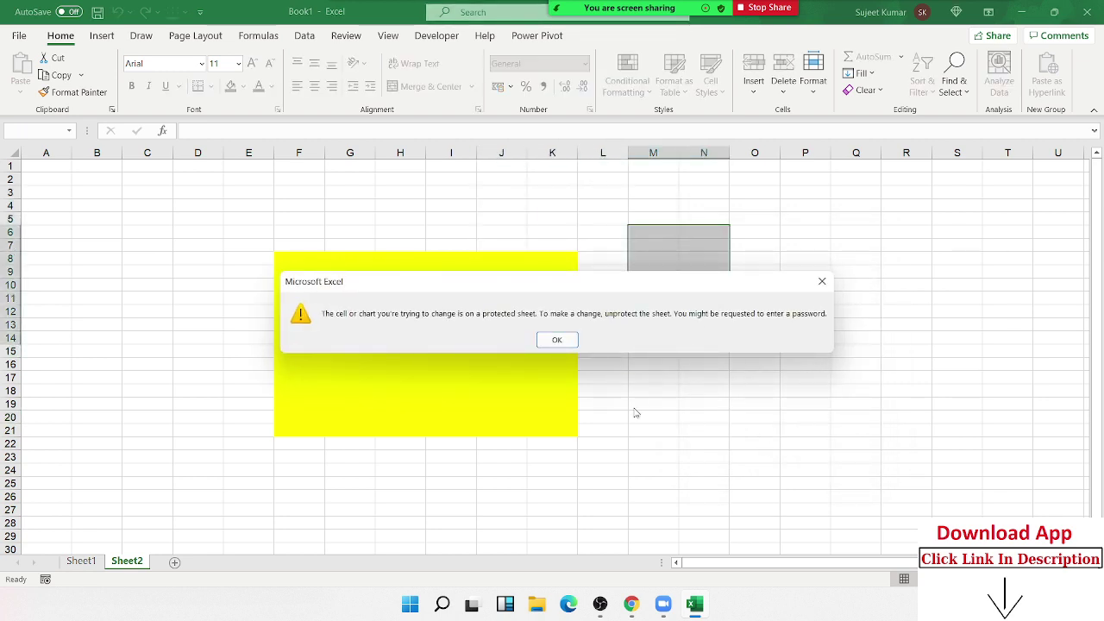
{"action": "key", "text": "Return"}
{"action": "left_click", "coordinate": [488, 372]}
{"action": "type", "text": "sdfsd"}
{"action": "left_click", "coordinate": [454, 325]}
{"action": "type", "text": "dsf"}
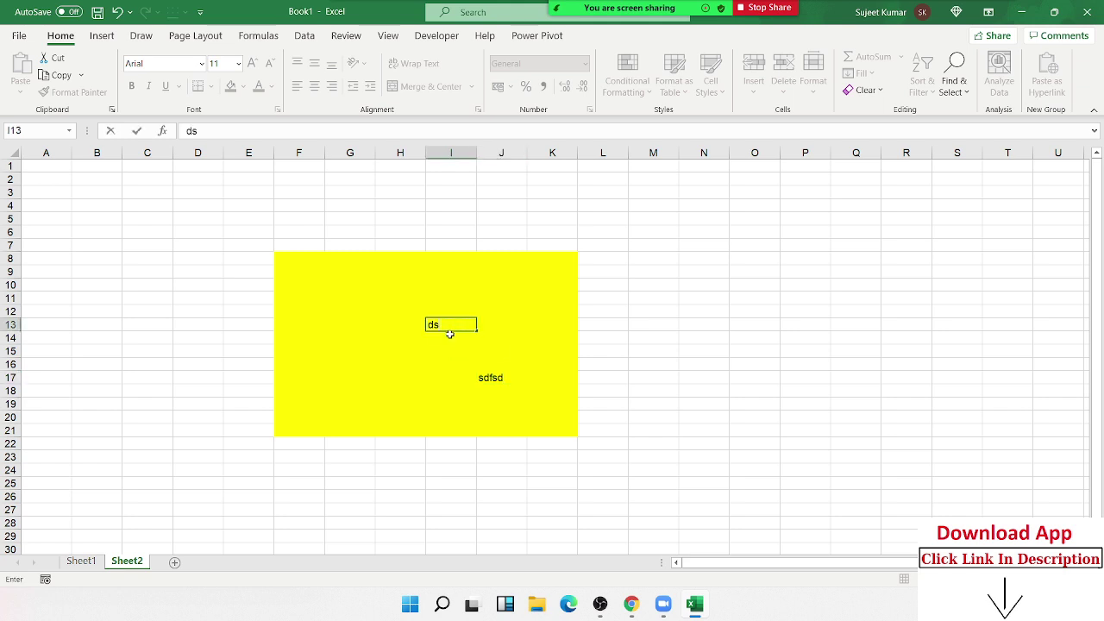
- Type sdf in H16 and G12, dsf in G17, and sd in J12
{"action": "left_click", "coordinate": [376, 364]}
{"action": "type", "text": "sdf"}
{"action": "left_click", "coordinate": [348, 308]}
{"action": "type", "text": "sdf"}
{"action": "left_click", "coordinate": [371, 377]}
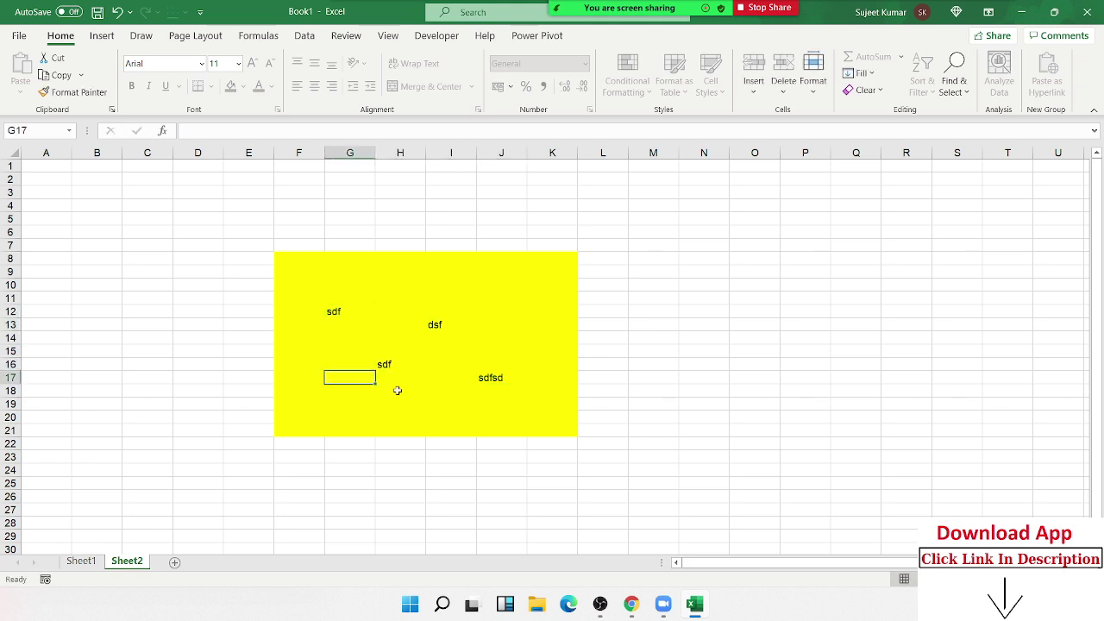
{"action": "type", "text": "dsf"}
{"action": "left_click", "coordinate": [497, 312]}
{"action": "type", "text": "sd"}
{"action": "left_click", "coordinate": [551, 345]}
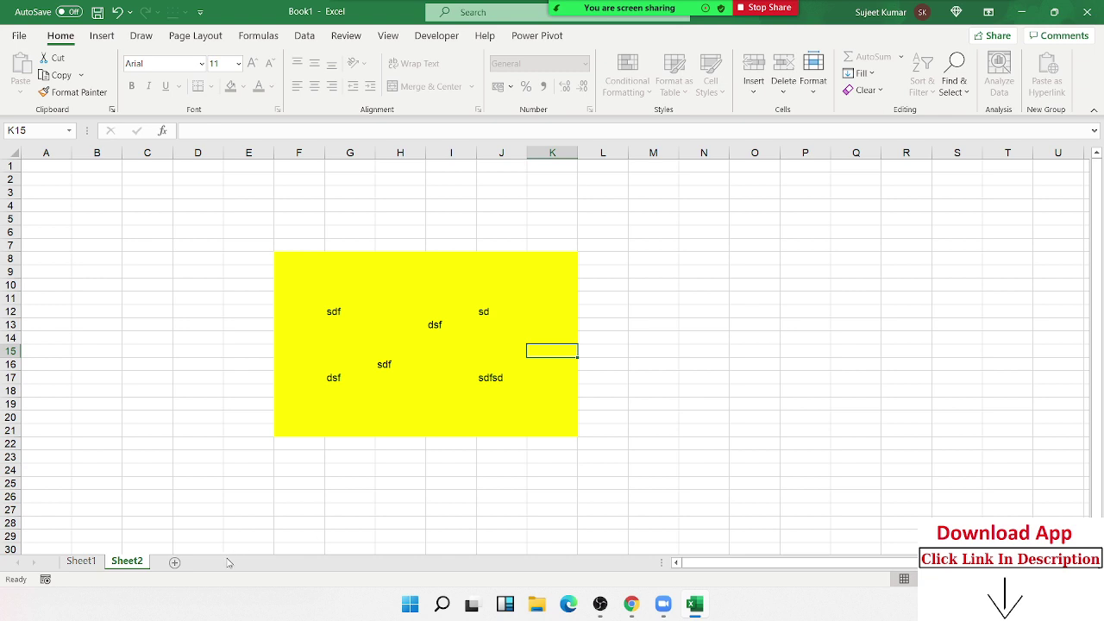
- Add a new Sheet3 and fill the range G5:N21 with red
{"action": "left_click", "coordinate": [175, 564]}
{"action": "left_click_drag", "start_coordinate": [336, 223], "coordinate": [725, 431]}
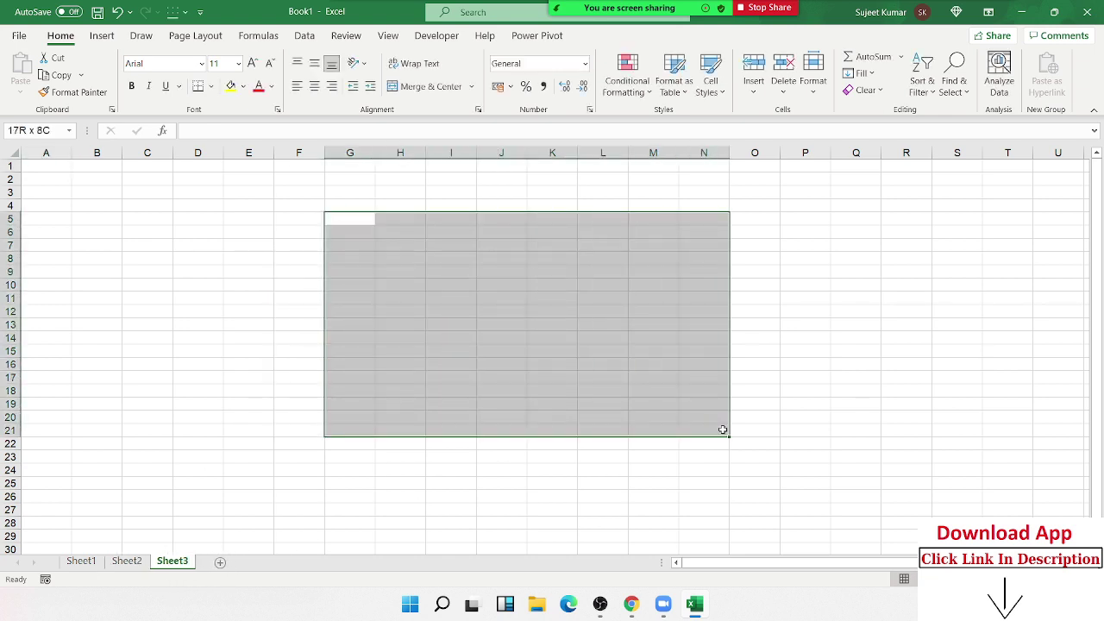
{"action": "left_click", "coordinate": [243, 86]}
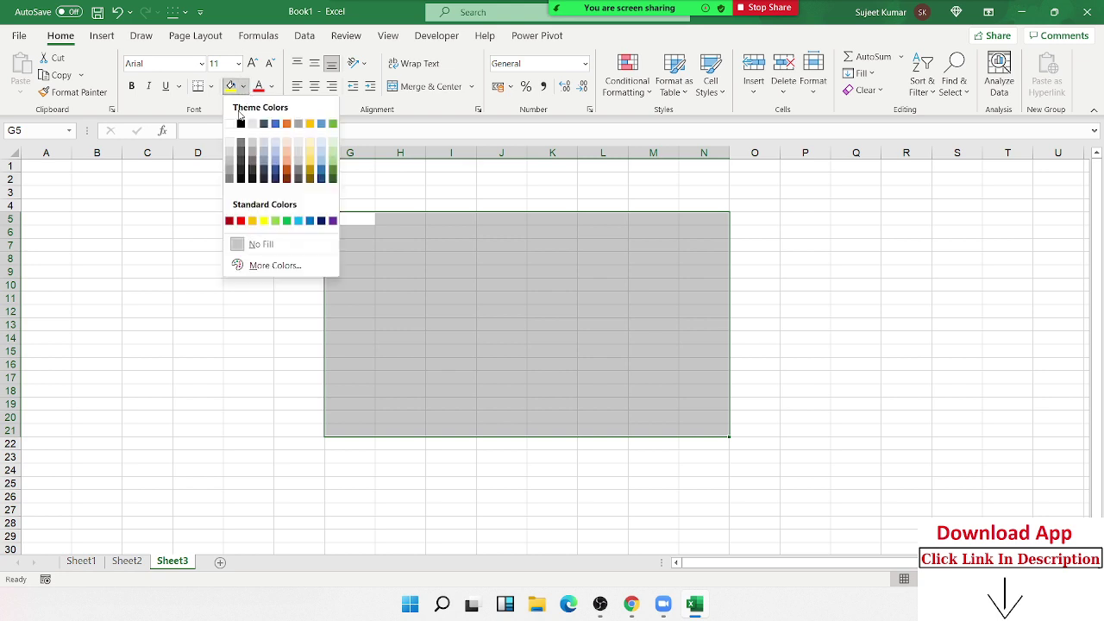
{"action": "left_click", "coordinate": [241, 222]}
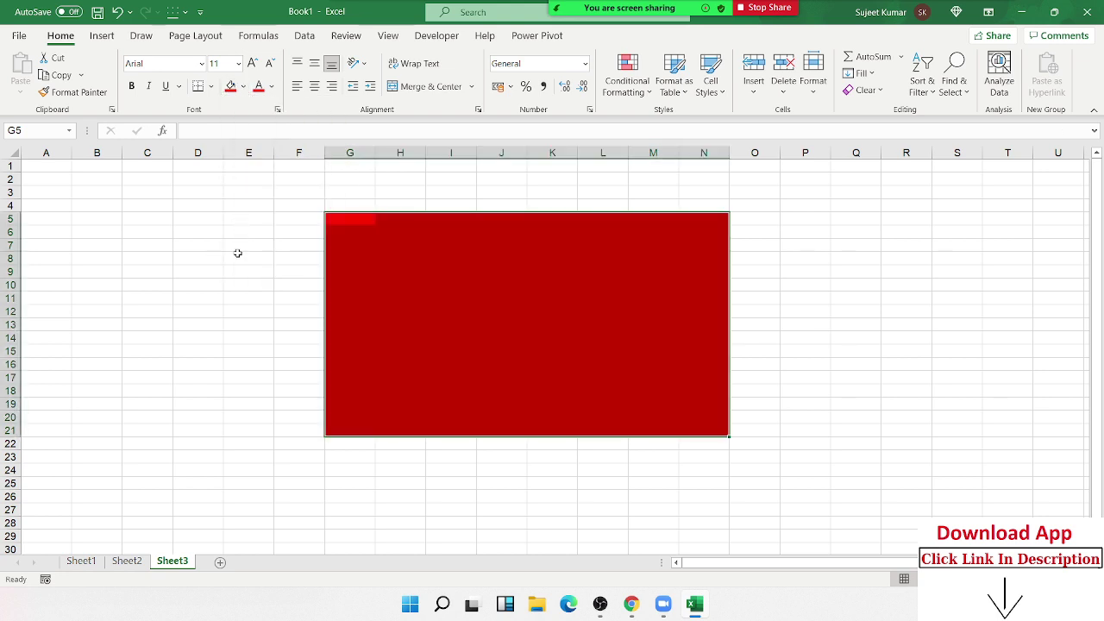
{"action": "left_click", "coordinate": [238, 269]}
- Open the Format Cells Protection settings for the red block
{"action": "left_click", "coordinate": [383, 251]}
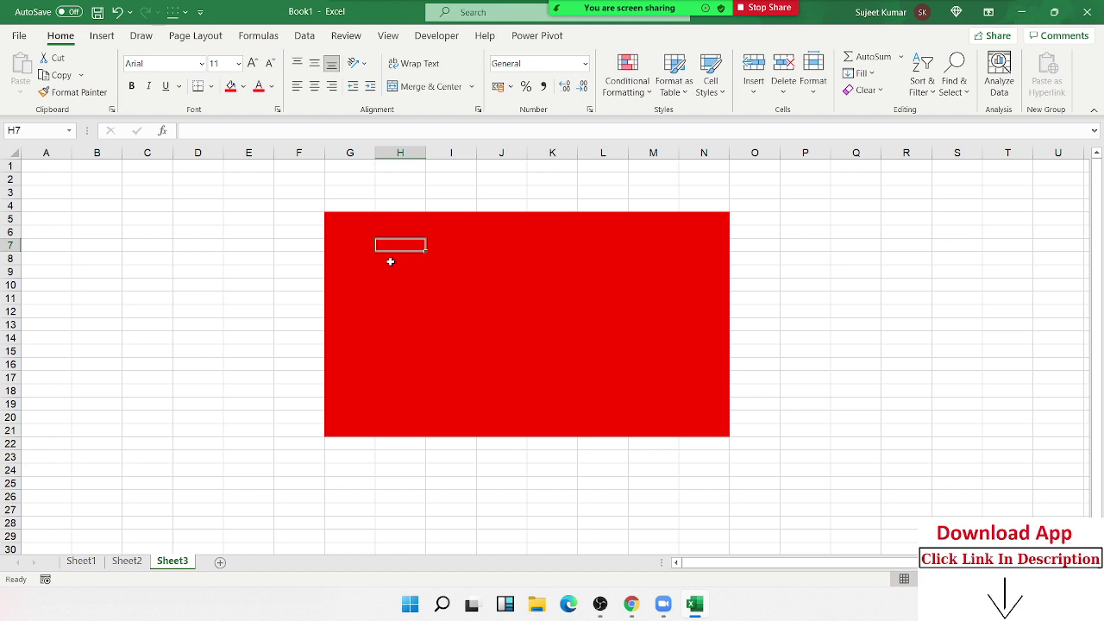
{"action": "mouse_move", "coordinate": [705, 431]}
{"action": "left_mouse_down"}
{"action": "mouse_move", "coordinate": [395, 278]}
{"action": "mouse_move", "coordinate": [334, 217]}
{"action": "left_mouse_up"}
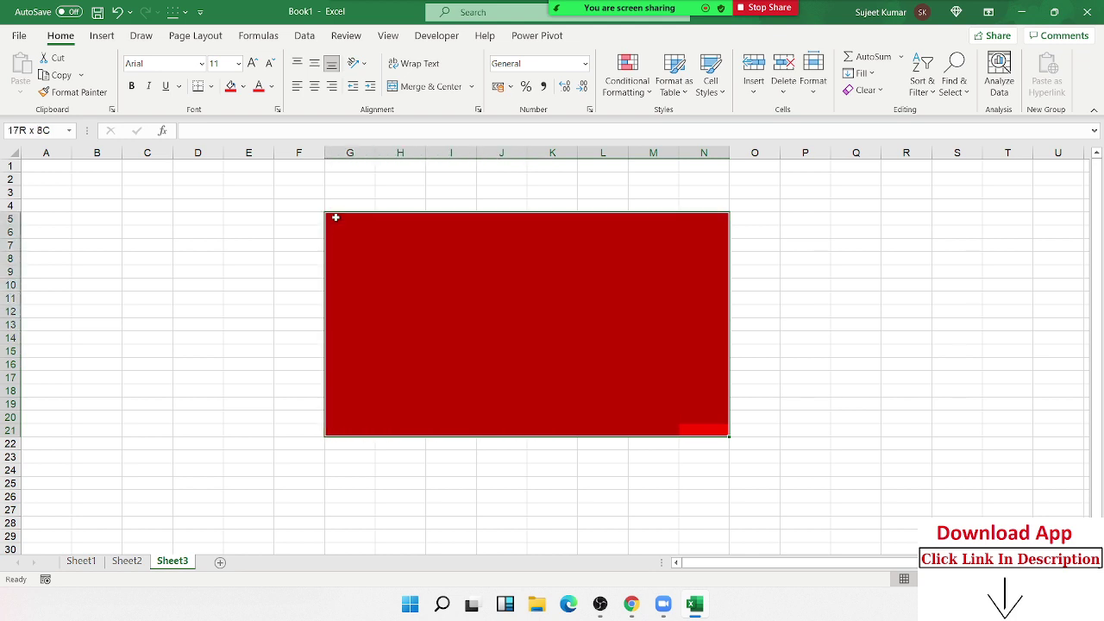
{"action": "right_click", "coordinate": [425, 395]}
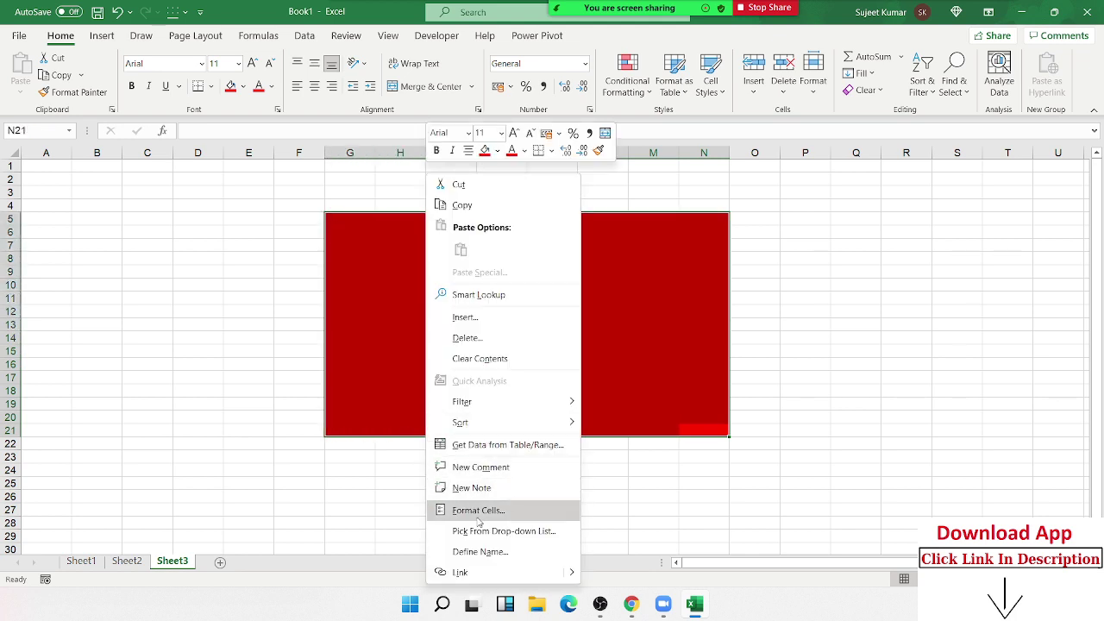
{"action": "left_click", "coordinate": [479, 518]}
{"action": "left_click_drag", "start_coordinate": [368, 239], "coordinate": [739, 185]}
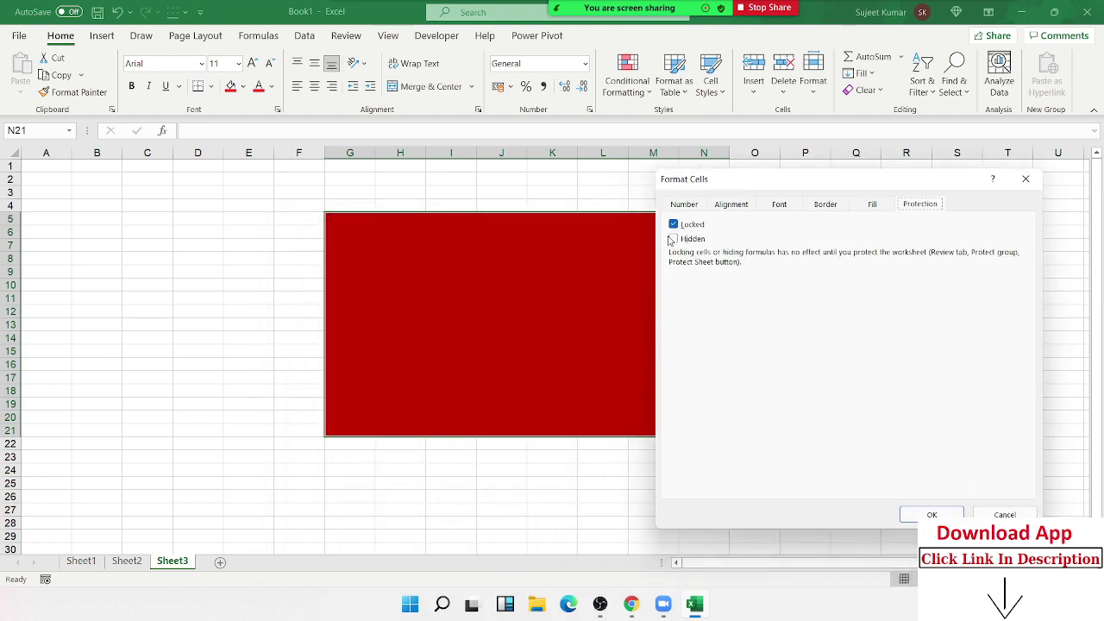
- Unlock every cell on Sheet3 by clearing Locked in Format Cells > Protection
{"action": "key", "text": "Return"}
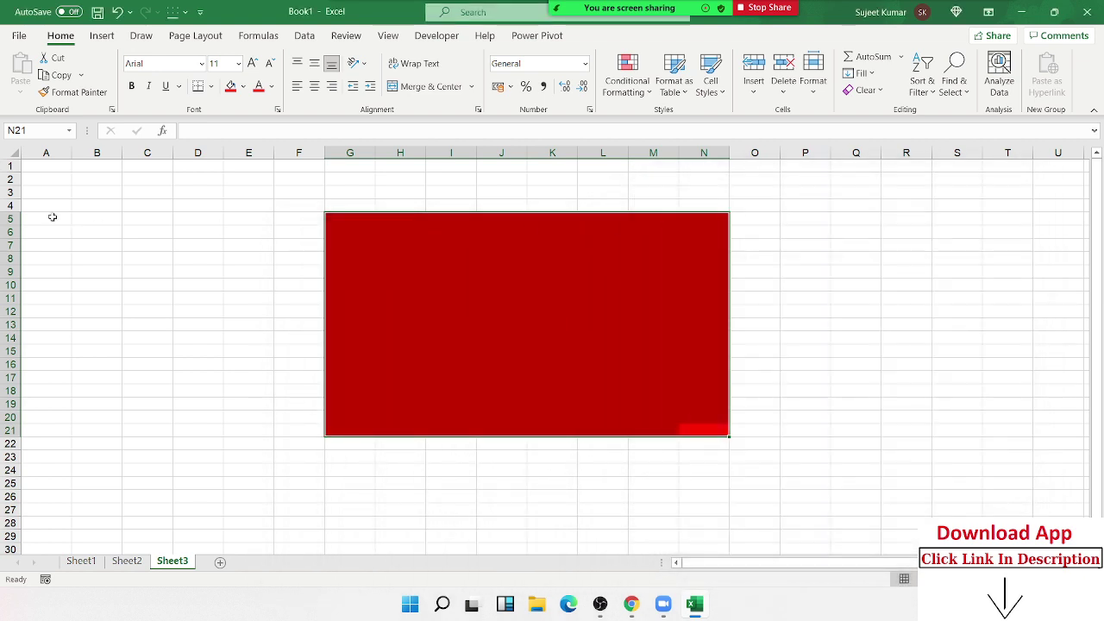
{"action": "left_click", "coordinate": [56, 205]}
{"action": "left_click", "coordinate": [14, 152]}
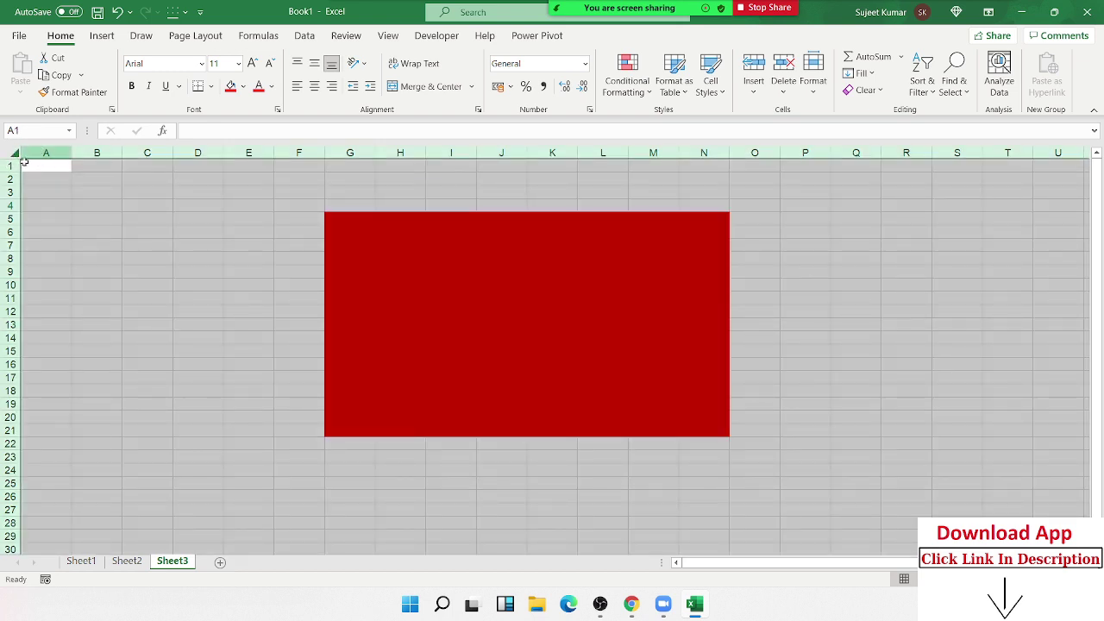
{"action": "right_click", "coordinate": [86, 197]}
{"action": "left_click", "coordinate": [144, 386]}
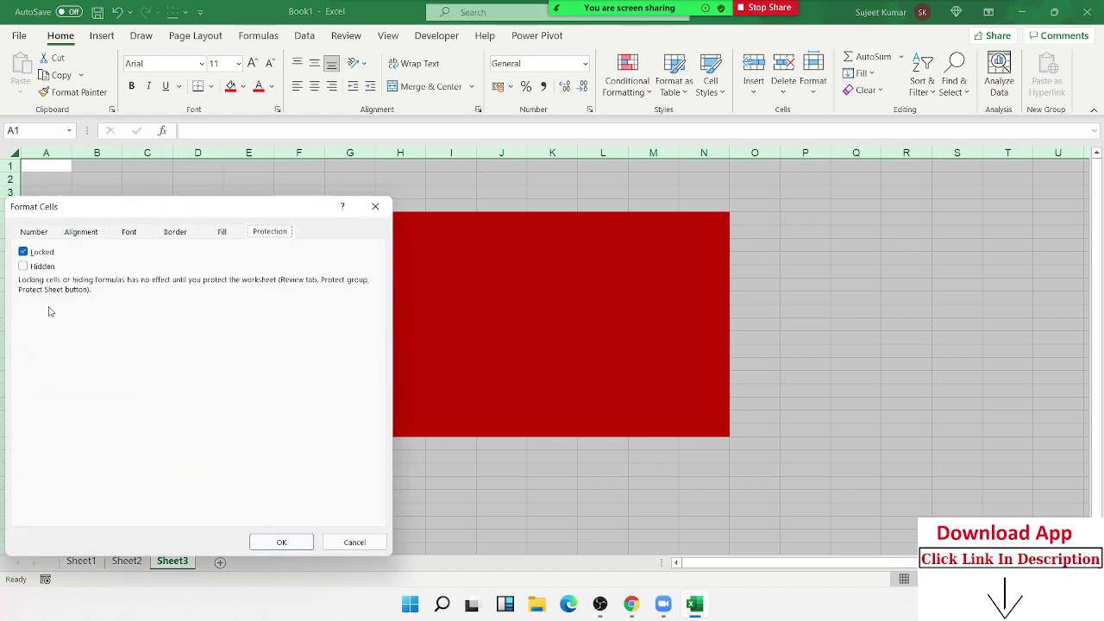
{"action": "left_click", "coordinate": [39, 255]}
{"action": "left_click", "coordinate": [275, 540]}
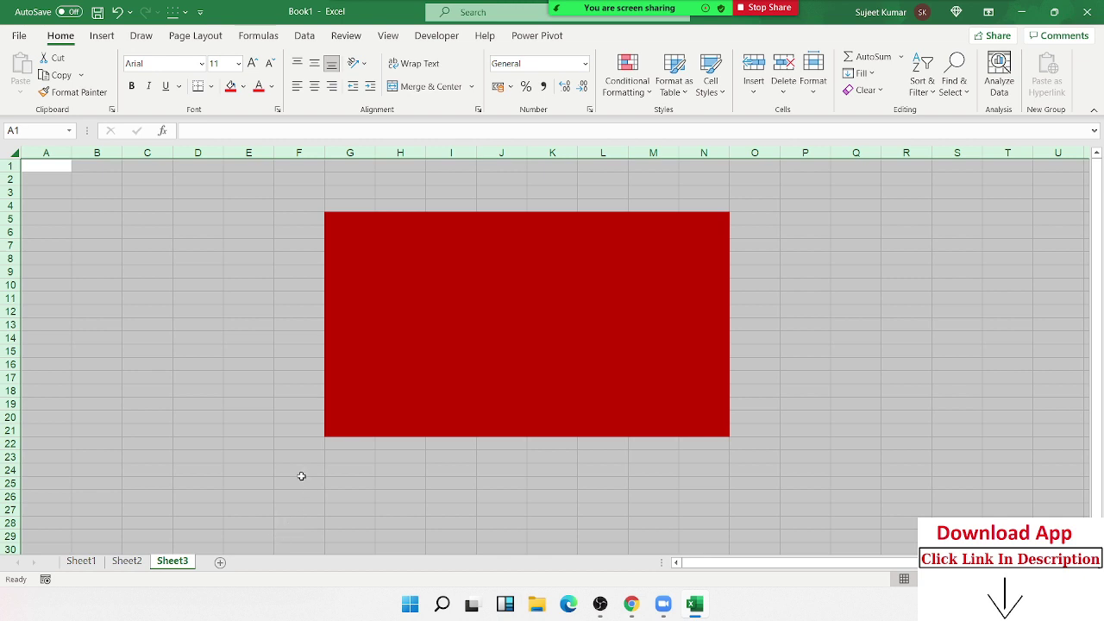
{"action": "left_click", "coordinate": [315, 378]}
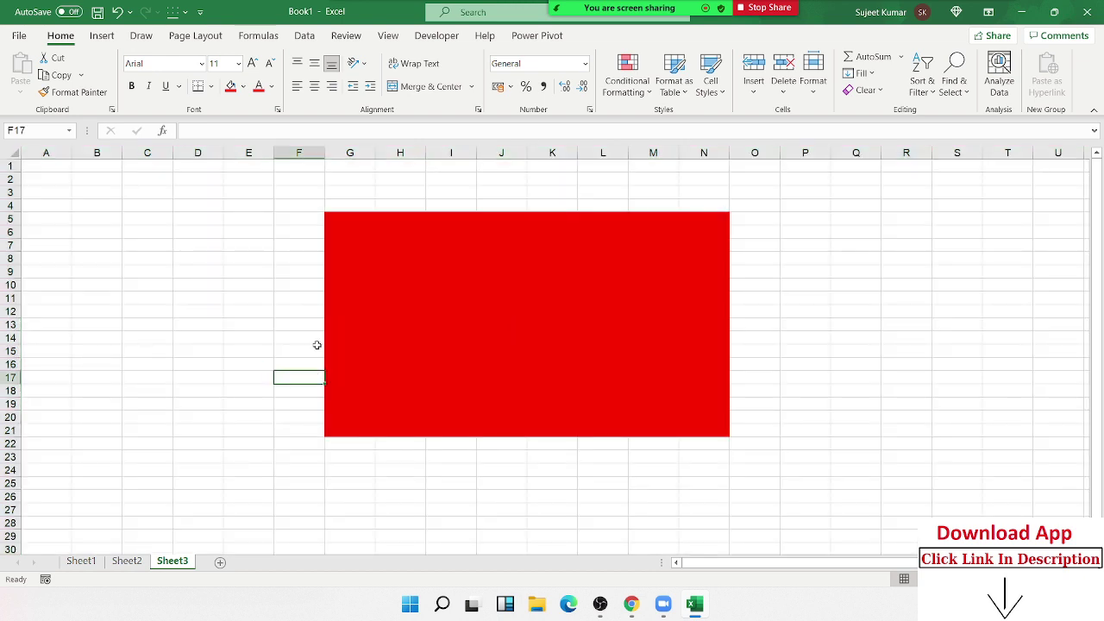
- Turn Locked back on for the red block G5:N21
{"action": "left_click", "coordinate": [345, 214]}
{"action": "left_click_drag", "start_coordinate": [345, 214], "coordinate": [712, 433]}
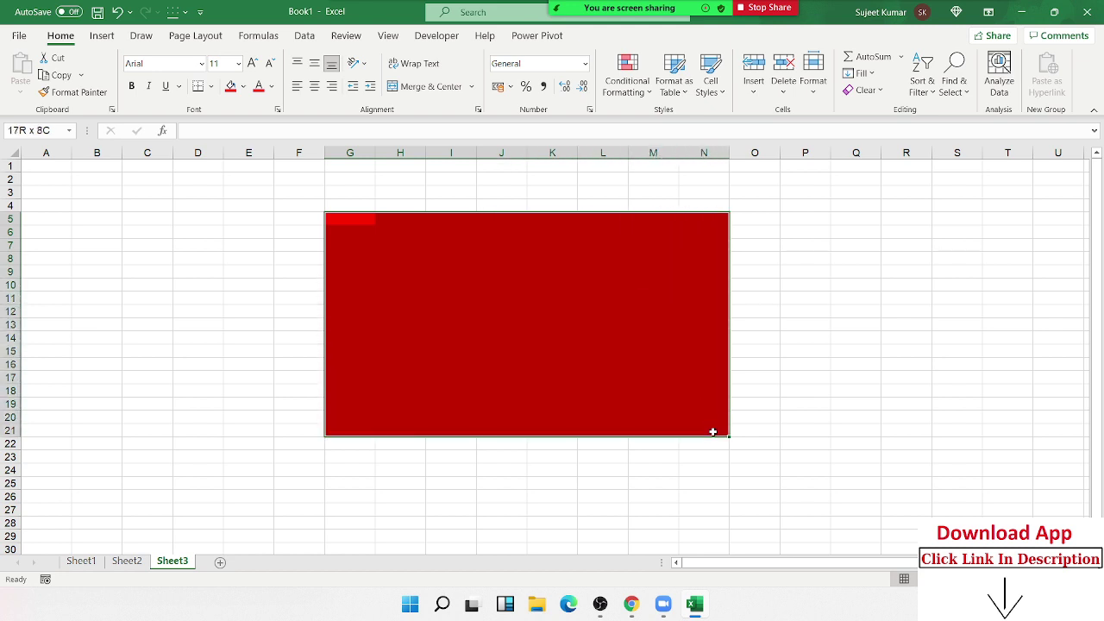
{"action": "right_click", "coordinate": [669, 398]}
{"action": "left_click", "coordinate": [727, 509]}
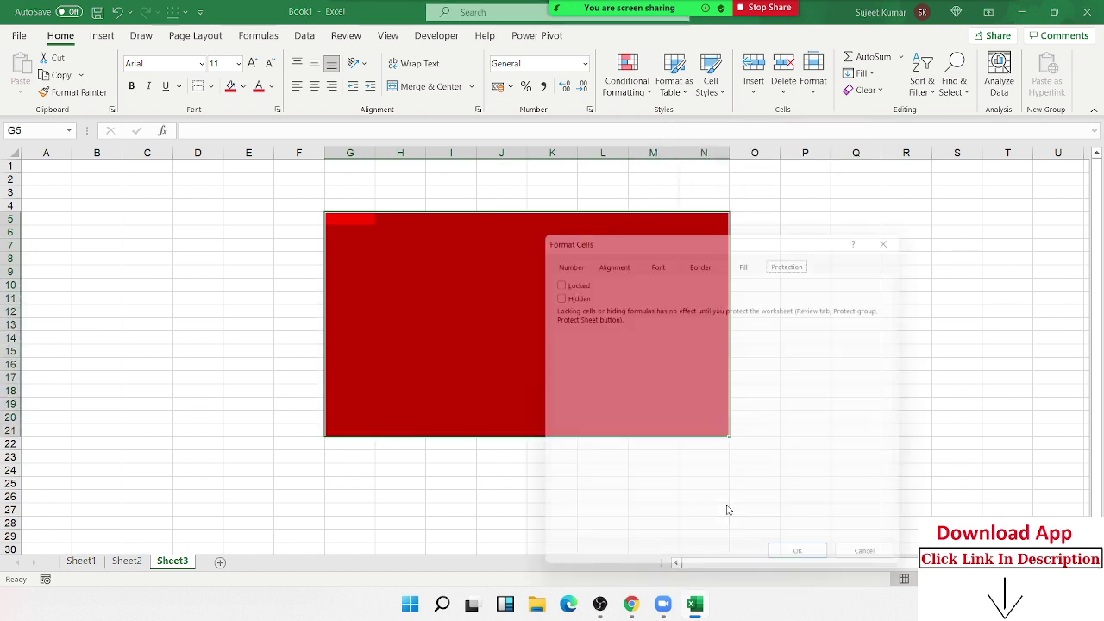
{"action": "left_click", "coordinate": [565, 278]}
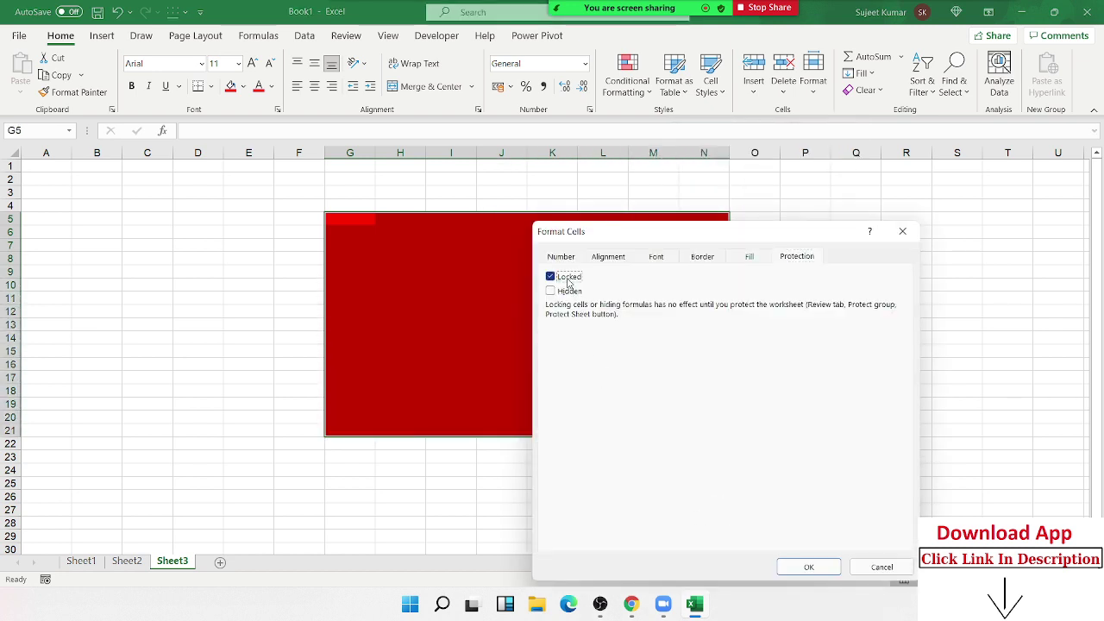
{"action": "left_click", "coordinate": [825, 569]}
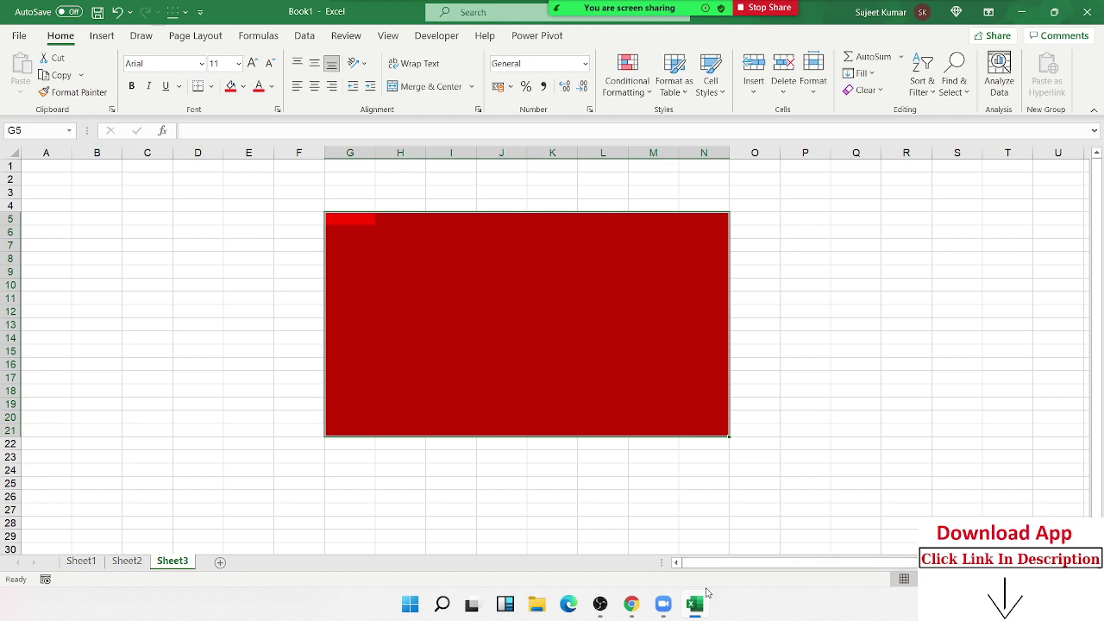
{"action": "left_click", "coordinate": [556, 427]}
- Protect Sheet3, then enter 'sadas' in unlocked cell B14 as a test
{"action": "right_click", "coordinate": [185, 562]}
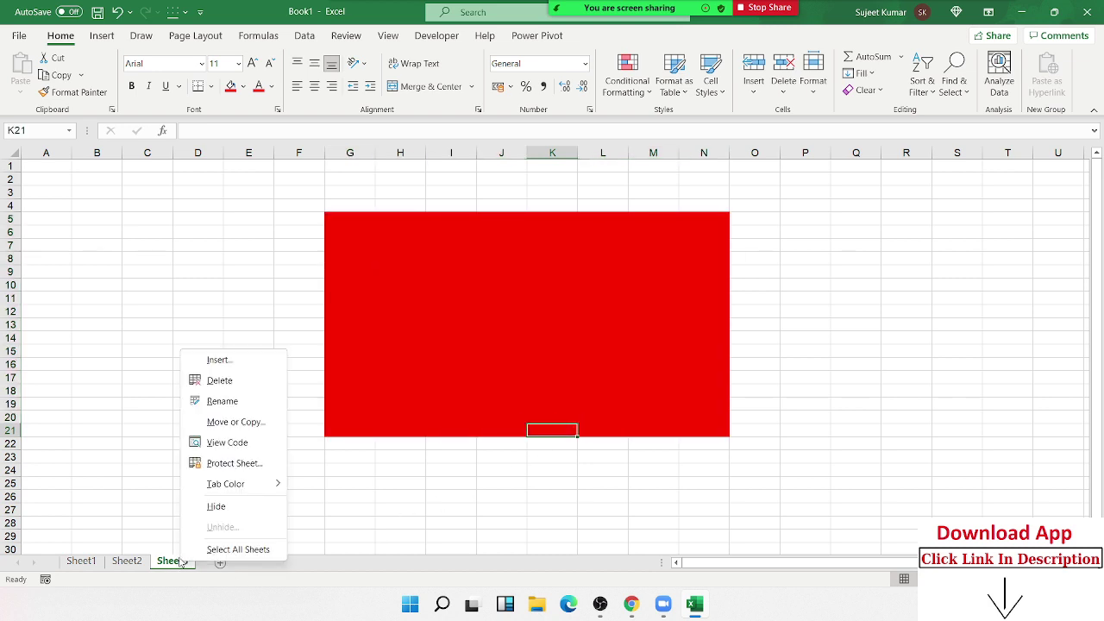
{"action": "left_click", "coordinate": [219, 464]}
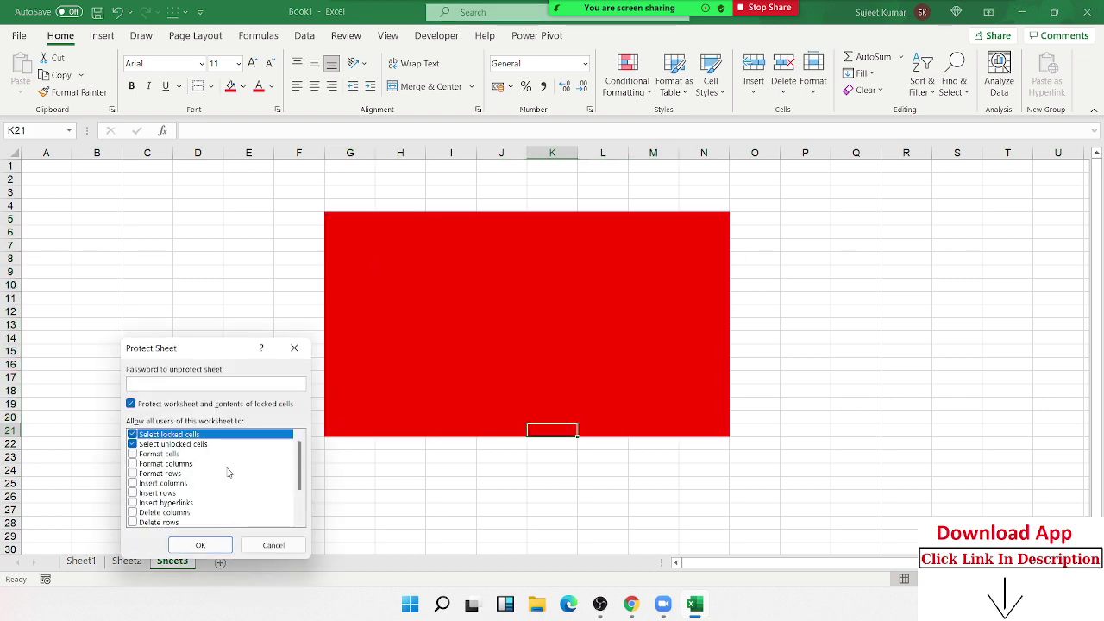
{"action": "left_click", "coordinate": [202, 543]}
{"action": "left_click", "coordinate": [91, 339]}
{"action": "type", "text": "sadas"}
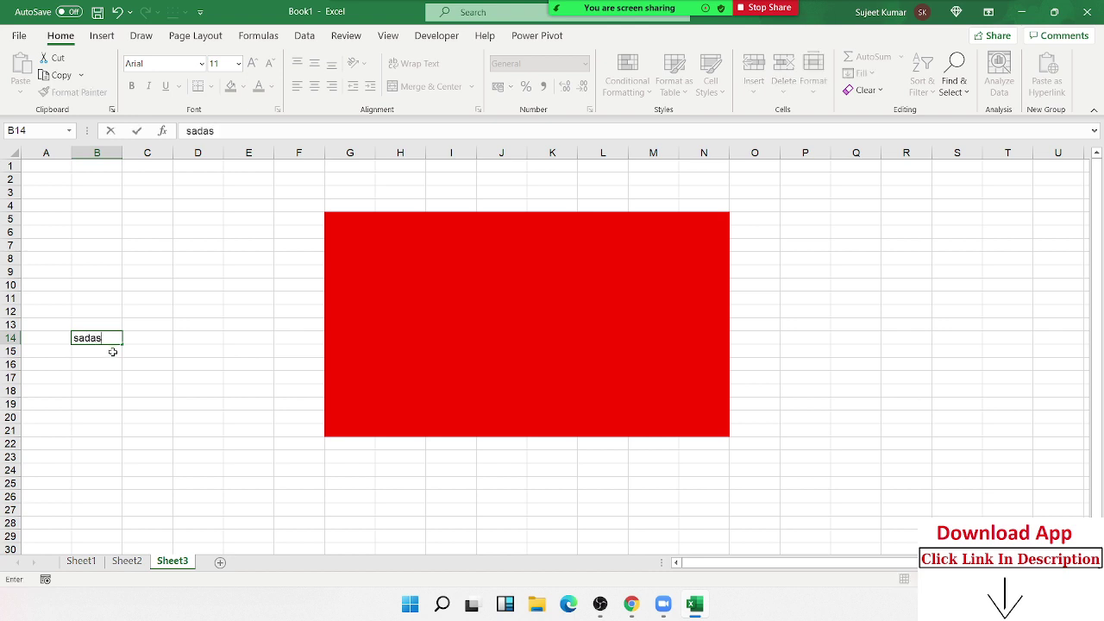
{"action": "left_click", "coordinate": [189, 360]}
- Try editing locked cells G16 and J8 and dismiss the protection warnings
{"action": "left_click", "coordinate": [328, 361]}
{"action": "double_click", "coordinate": [328, 360]}
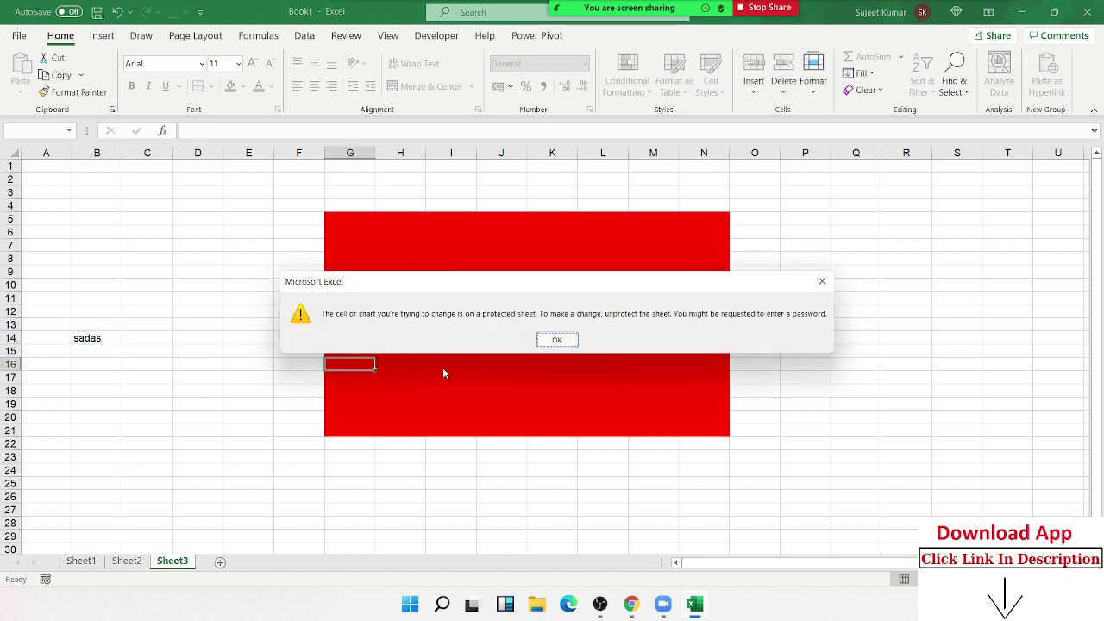
{"action": "left_click", "coordinate": [558, 340]}
{"action": "double_click", "coordinate": [498, 262]}
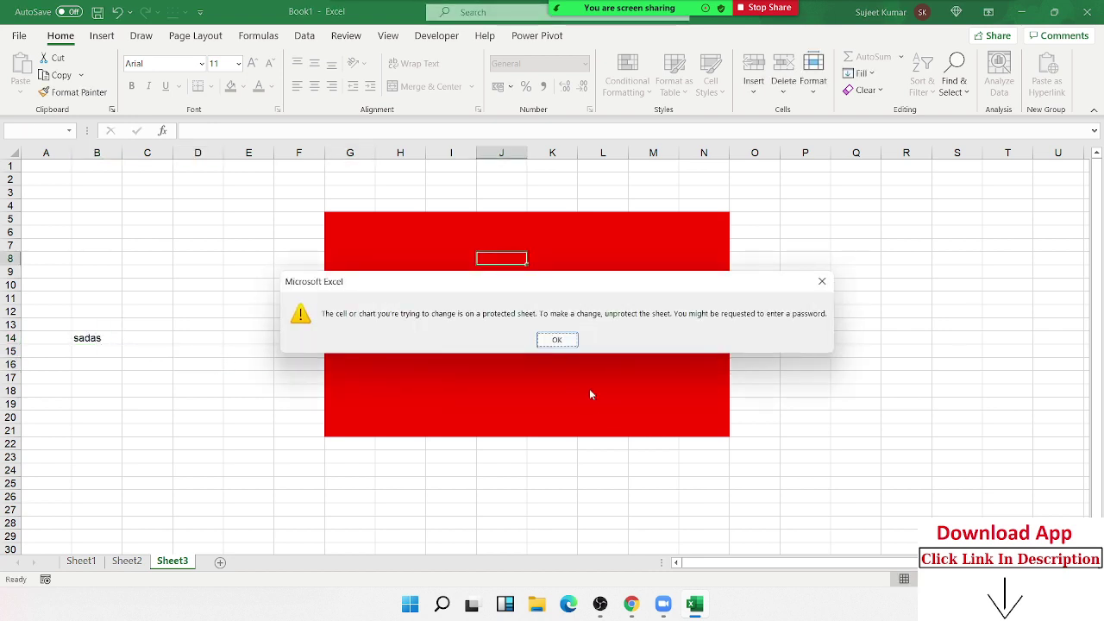
{"action": "left_click", "coordinate": [556, 341]}
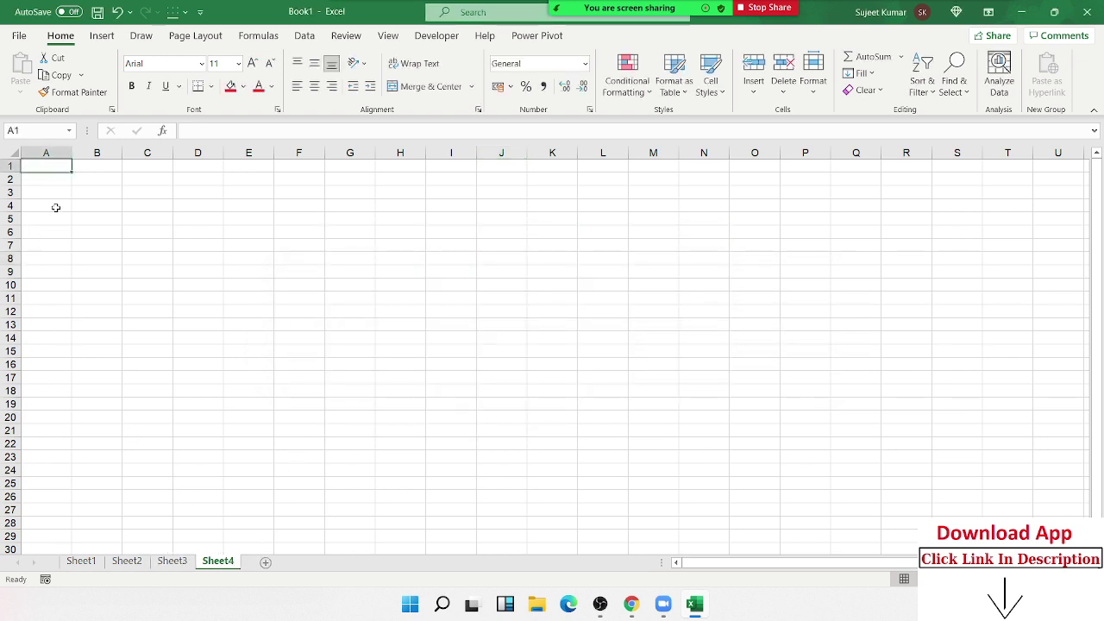
- Enter headers Name, Qty and MRP in A1:C1, fixing the typos along the way
{"action": "type", "text": "Nae"}
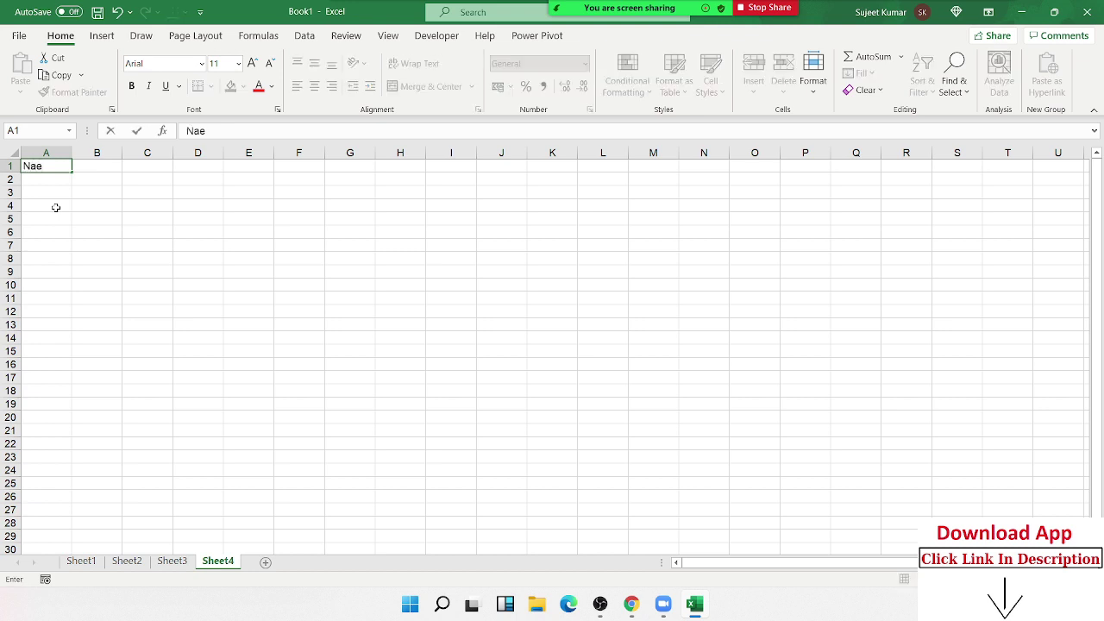
{"action": "key", "text": "BackSpace"}
{"action": "type", "text": "me"}
{"action": "key", "text": "Tab"}
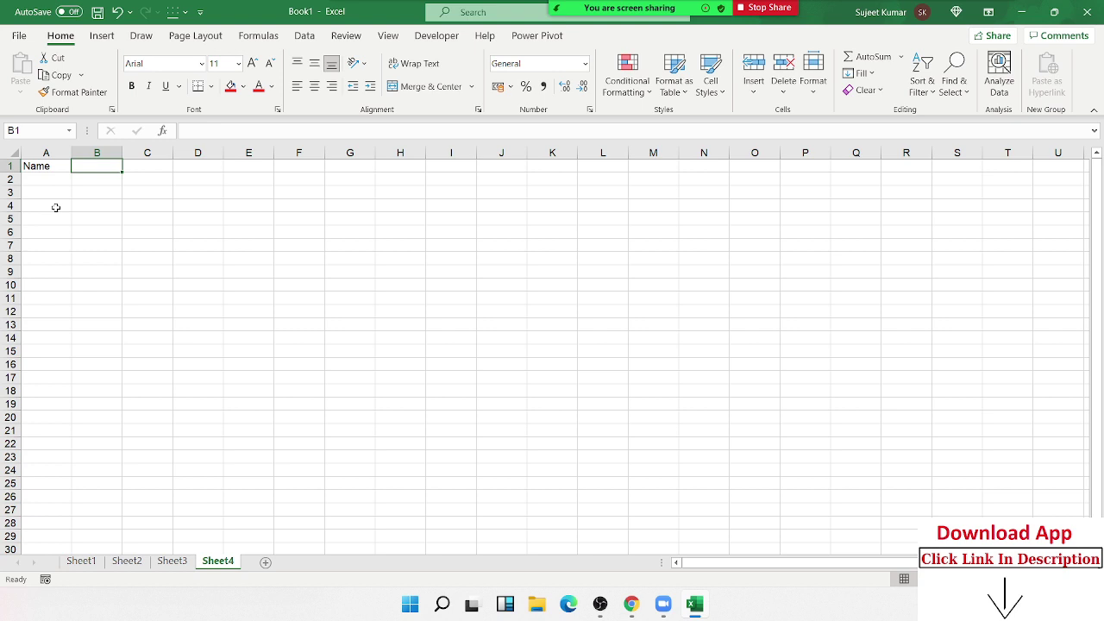
{"action": "type", "text": "Qt"}
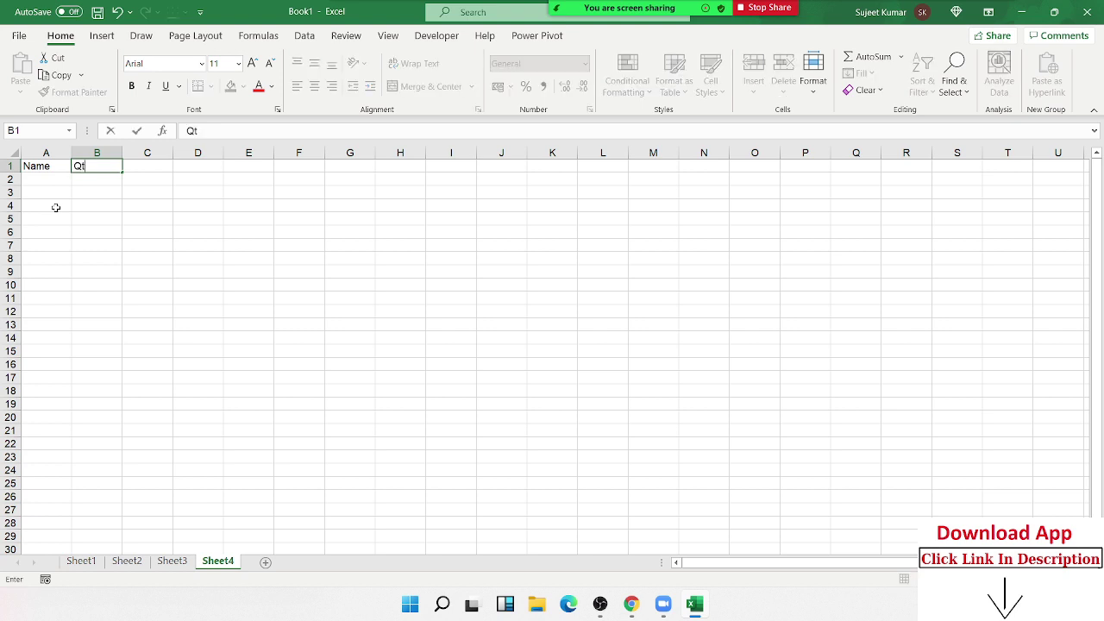
{"action": "type", "text": "y"}
{"action": "key", "text": "Tab"}
{"action": "type", "text": "Amtr"}
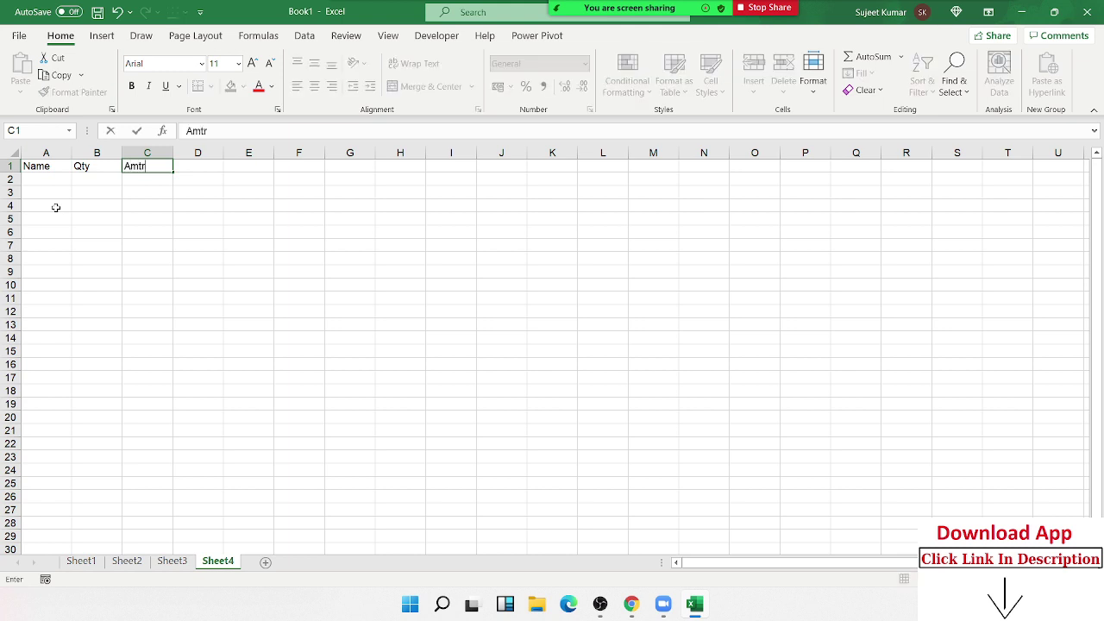
{"action": "key", "text": "Tab"}
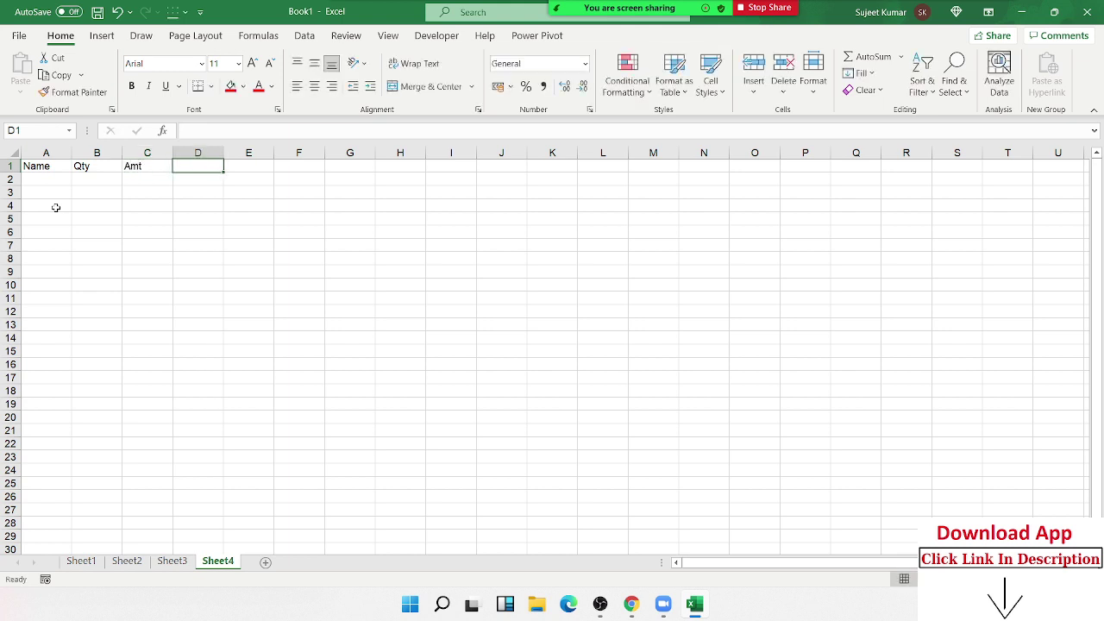
{"action": "type", "text": "C"}
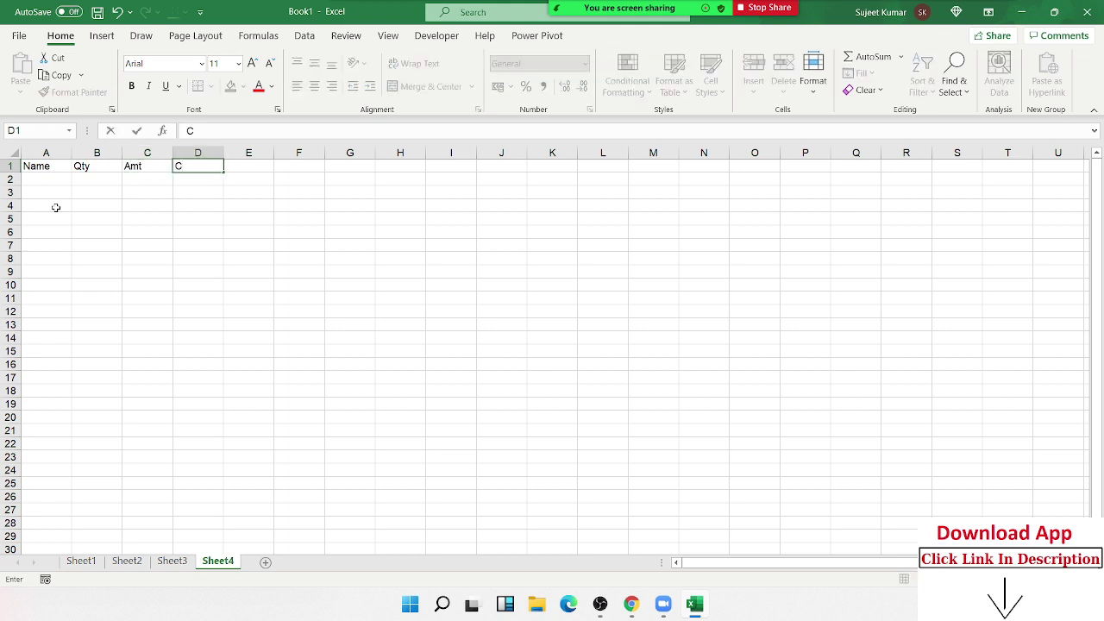
{"action": "key", "text": "BackSpace"}
{"action": "key", "text": "Left"}
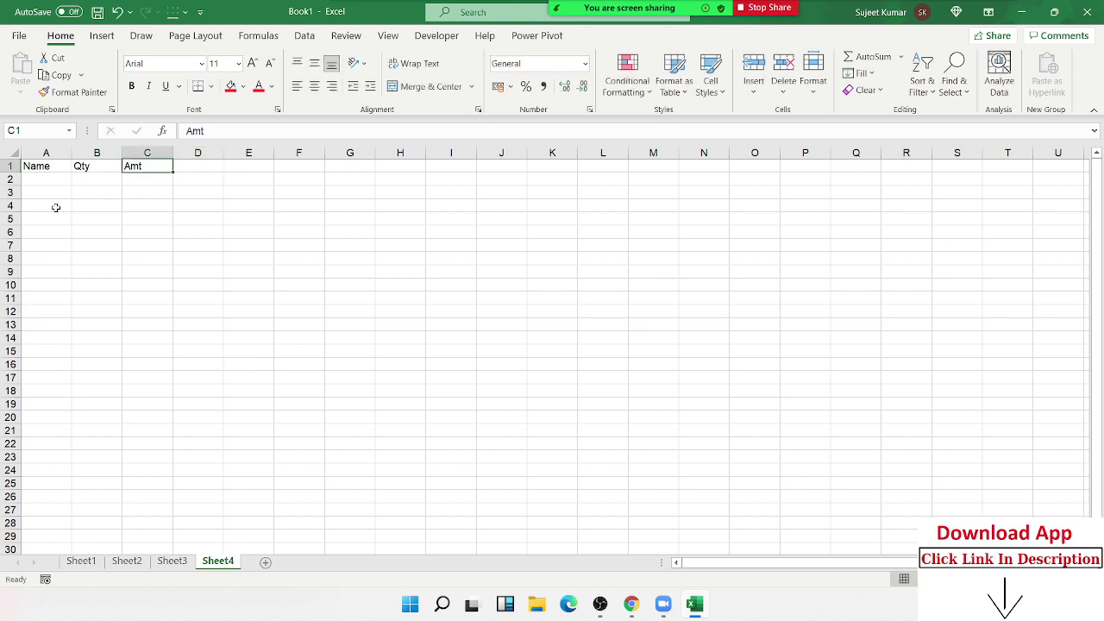
{"action": "type", "text": "MRP"}
{"action": "key", "text": "Tab"}
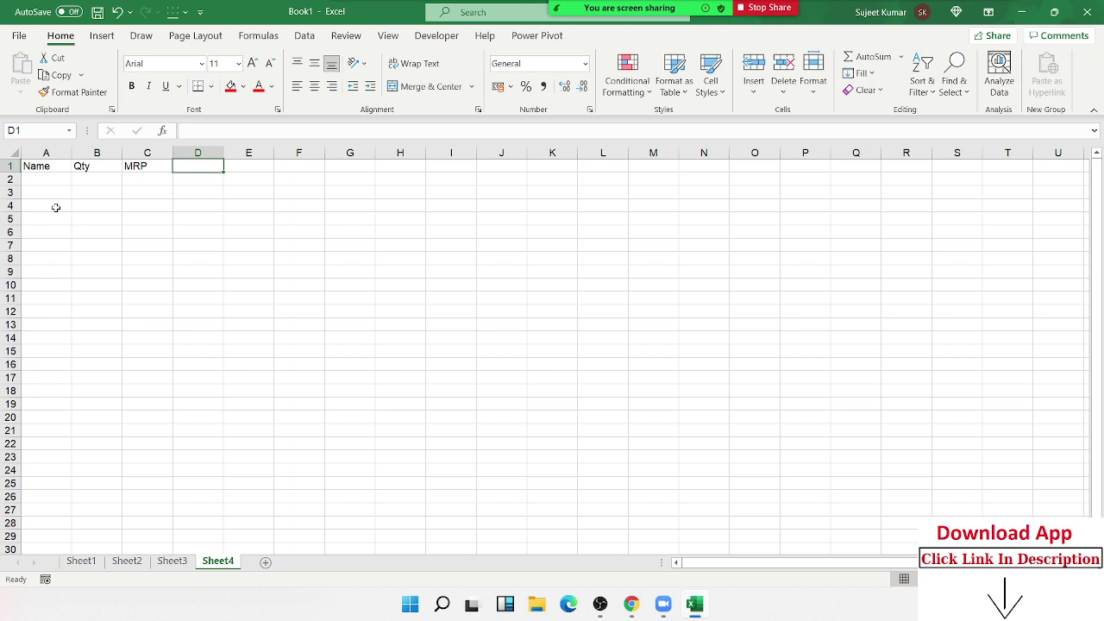
- Add headers Amt, Com, GST, Total, Date and Time across D1:I1
{"action": "type", "text": "Amt"}
{"action": "key", "text": "Tab"}
{"action": "type", "text": "C"}
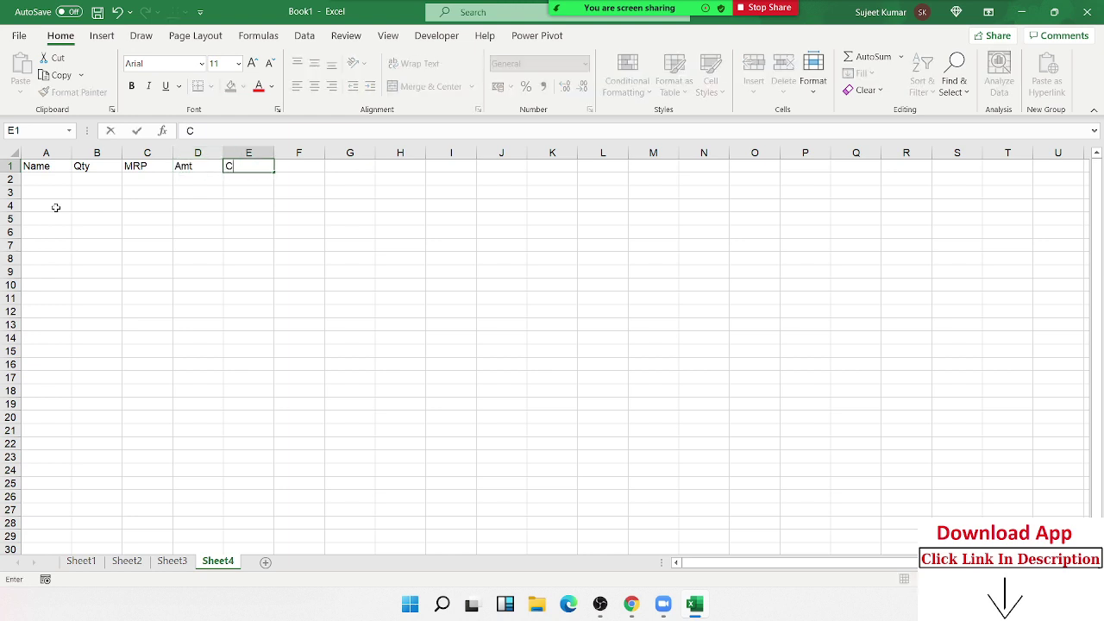
{"action": "type", "text": "om"}
{"action": "key", "text": "Tab"}
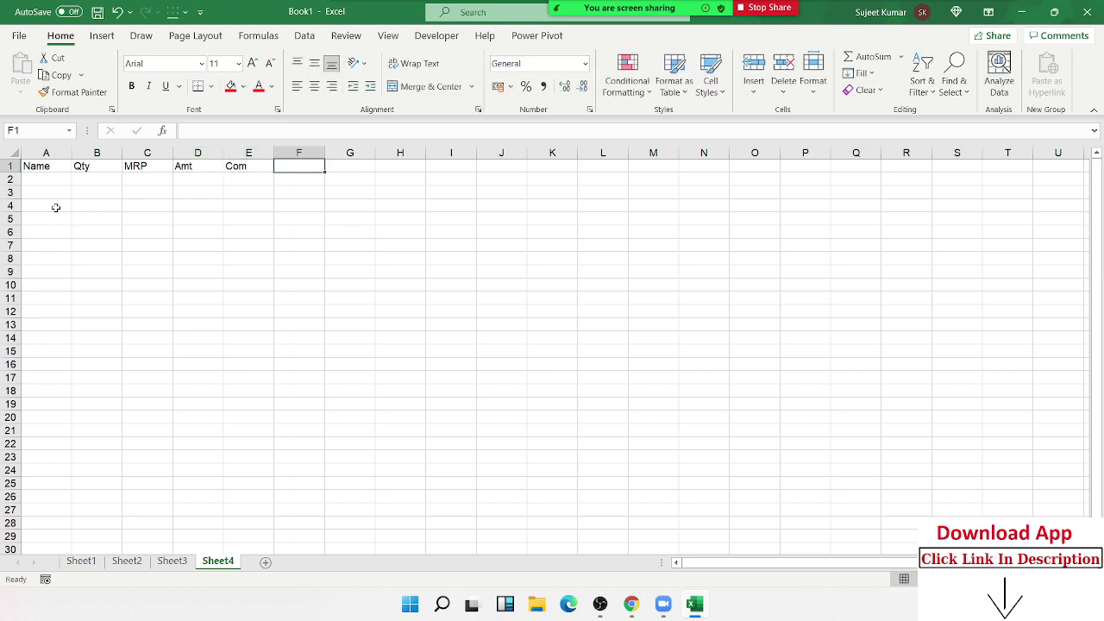
{"action": "type", "text": "GST"}
{"action": "key", "text": "Tab"}
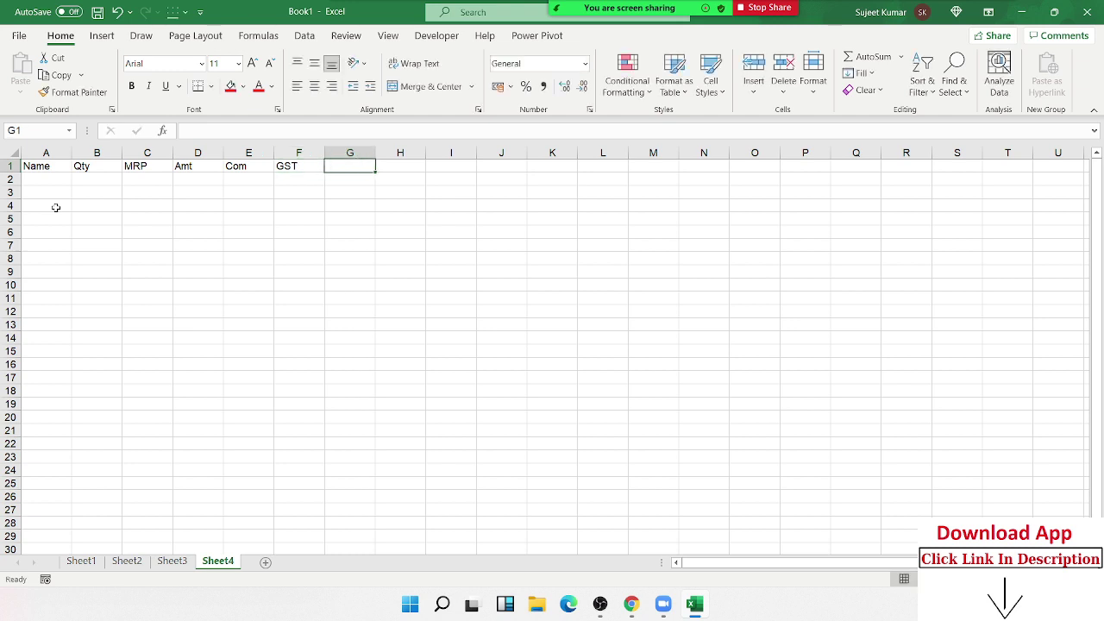
{"action": "type", "text": "Total"}
{"action": "key", "text": "Tab"}
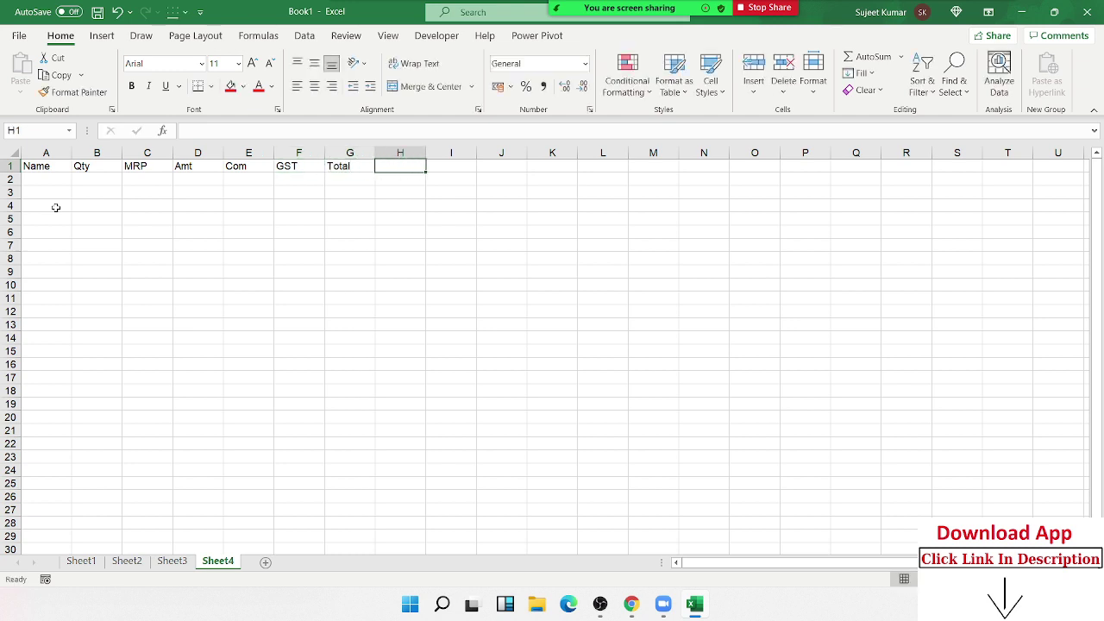
{"action": "type", "text": "Date"}
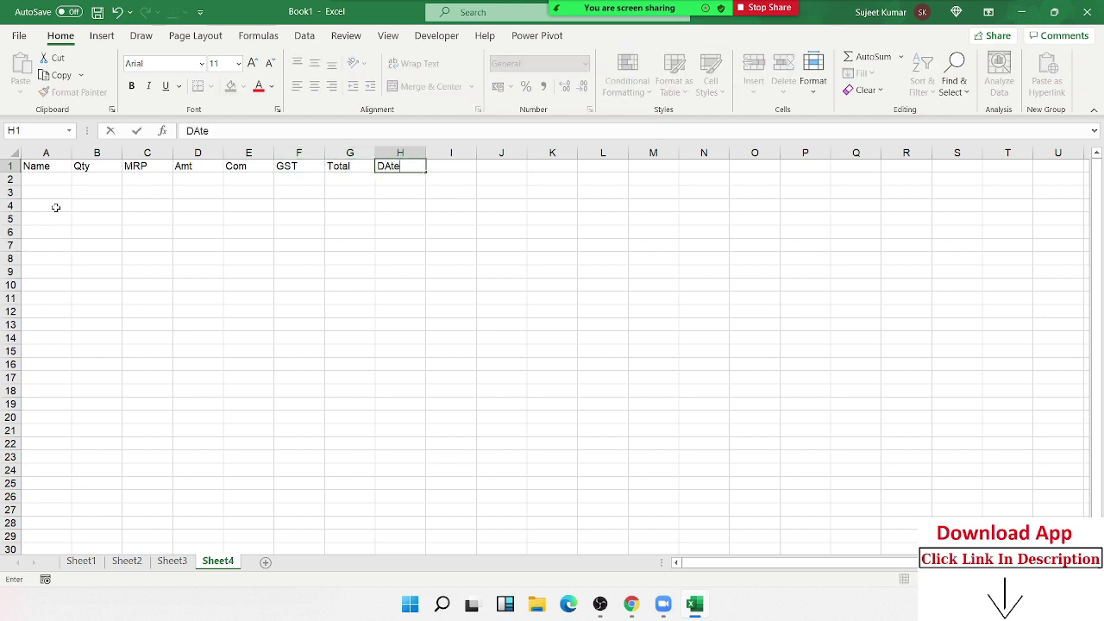
{"action": "key", "text": "Tab"}
{"action": "type", "text": "Time"}
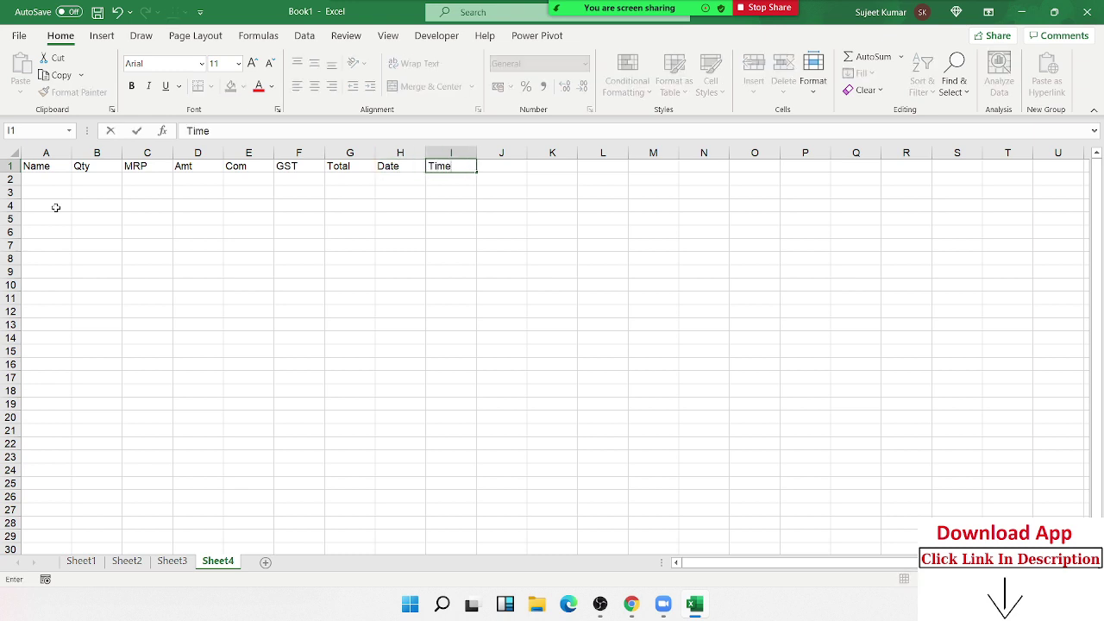
{"action": "key", "text": "Return"}
- Enter the Amt formula =B2*C2 in D2
{"action": "key", "text": "Tab"}
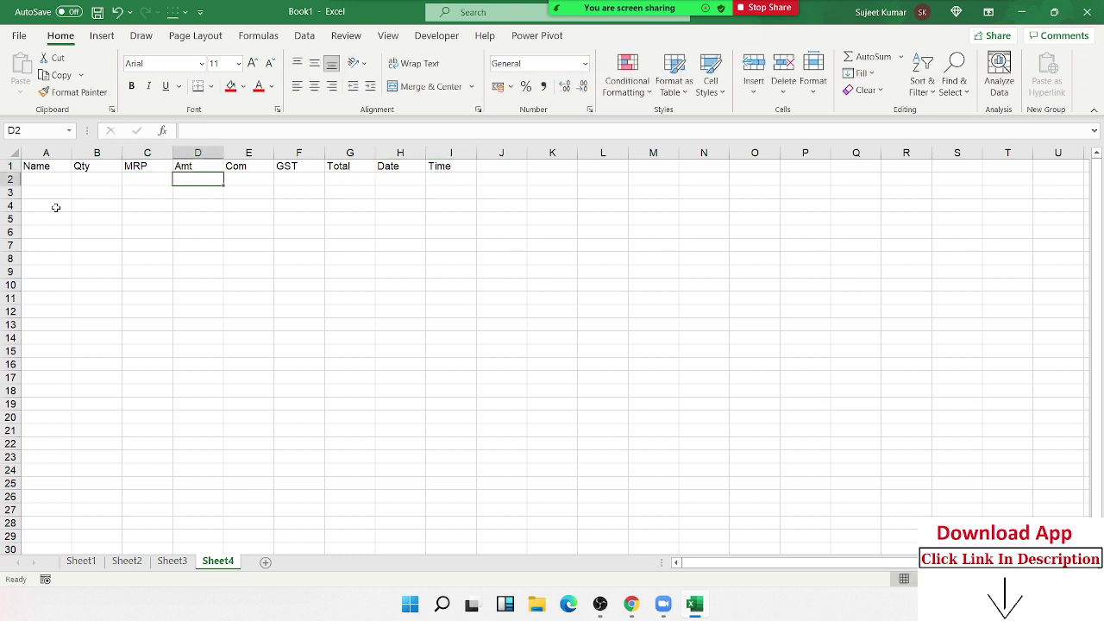
{"action": "type", "text": "="}
{"action": "key", "text": "Left"}
{"action": "key", "text": "Left"}
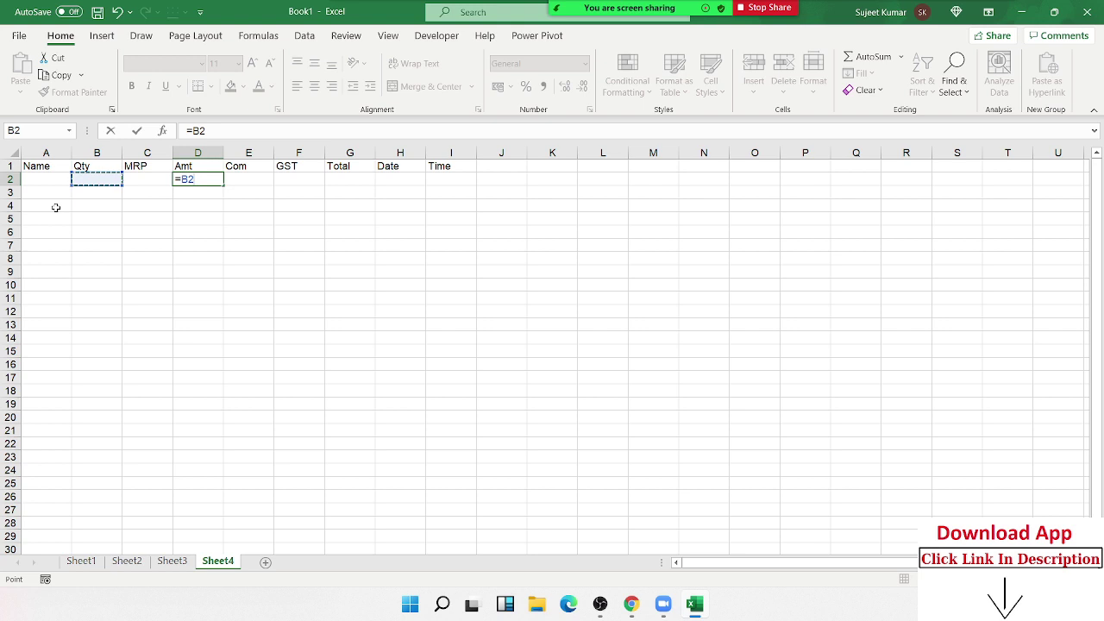
{"action": "type", "text": "*"}
{"action": "key", "text": "Left"}
{"action": "key", "text": "Return"}
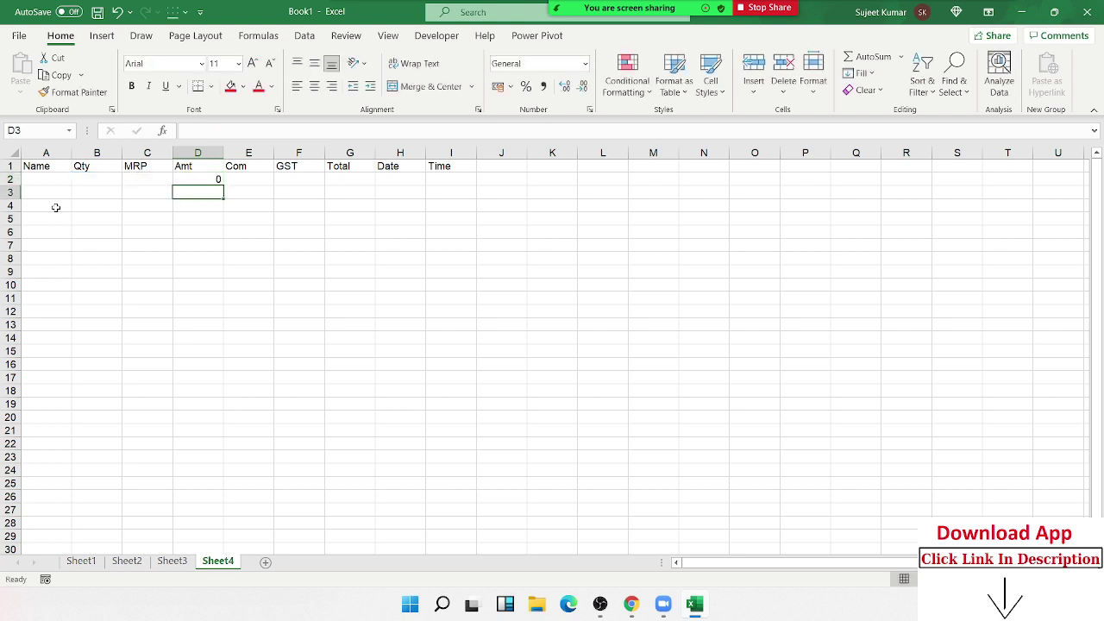
- Enter the commission formula =D2*2% in E2
{"action": "key", "text": "Up"}
{"action": "key", "text": "Right"}
{"action": "type", "text": "="}
{"action": "key", "text": "Left"}
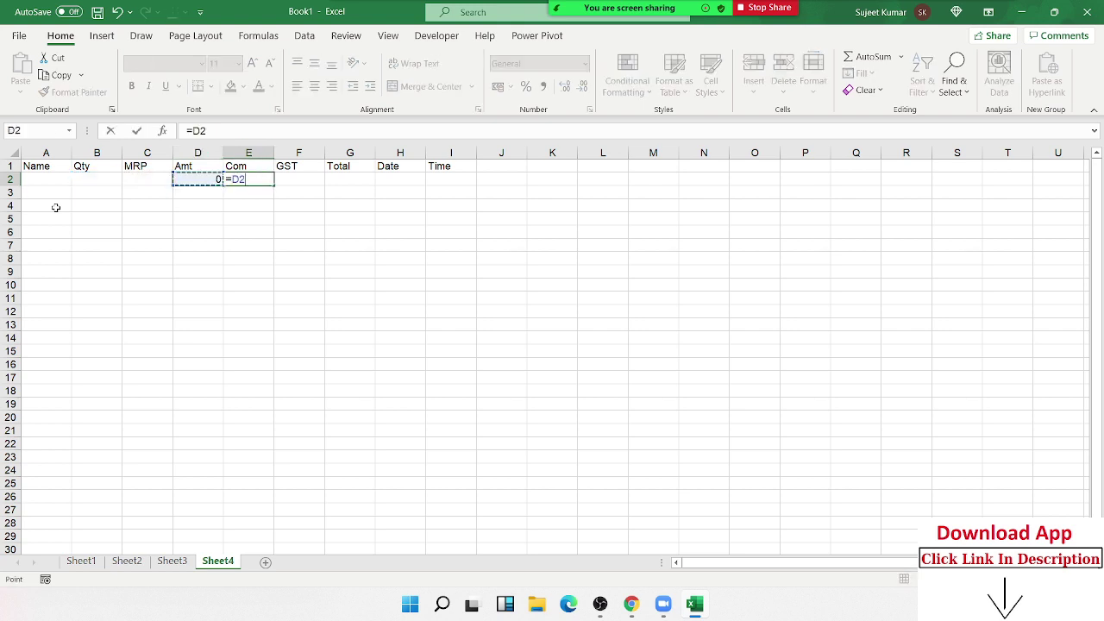
{"action": "type", "text": "*10"}
{"action": "key", "text": "BackSpace"}
{"action": "type", "text": "2%"}
{"action": "key", "text": "Return"}
- Enter the GST formula =D2*18% in F2
{"action": "key", "text": "Up"}
{"action": "key", "text": "Right"}
{"action": "type", "text": "="}
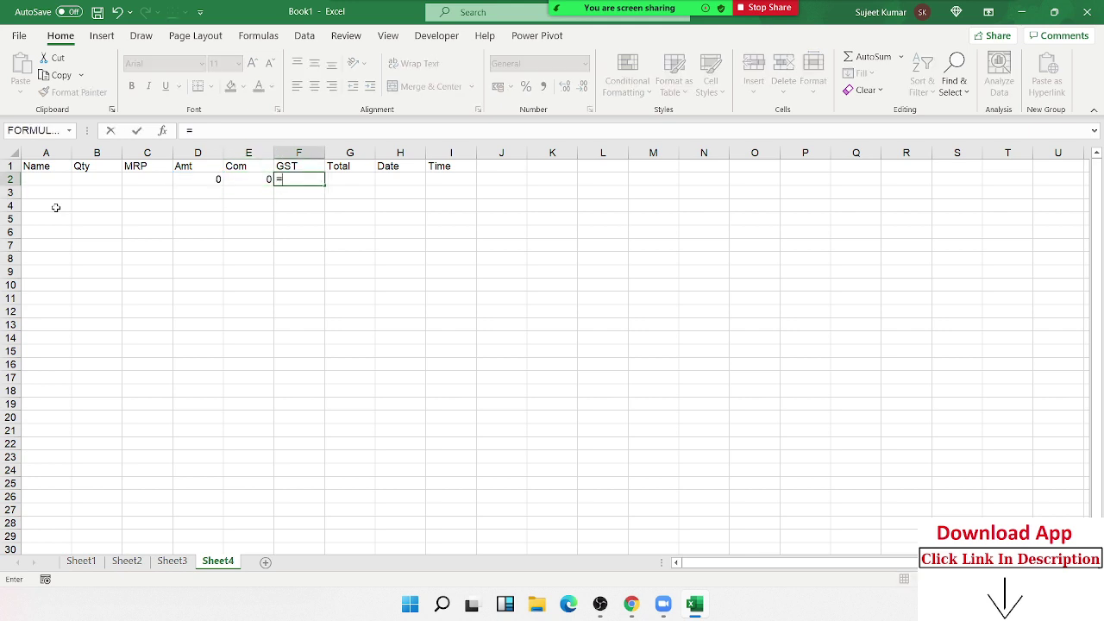
{"action": "key", "text": "Left"}
{"action": "key", "text": "Left"}
{"action": "type", "text": "*18"}
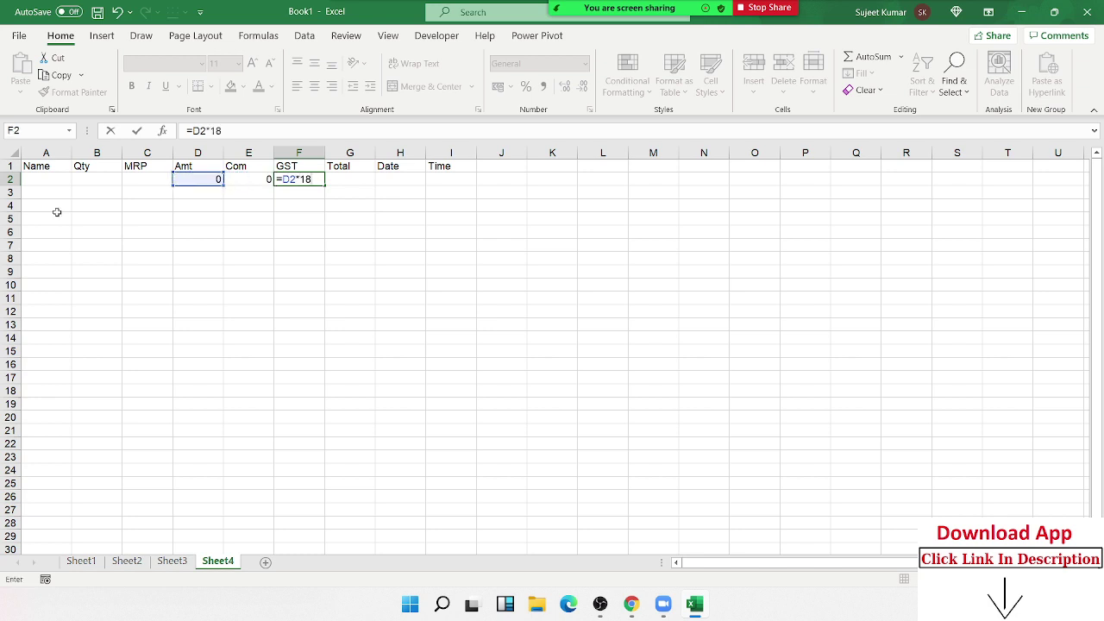
{"action": "type", "text": "%"}
{"action": "key", "text": "Return"}
- AutoSum D2:F2 into G2, then fill D2:G2 down through row 20
{"action": "key", "text": "Up"}
{"action": "key", "text": "Right"}
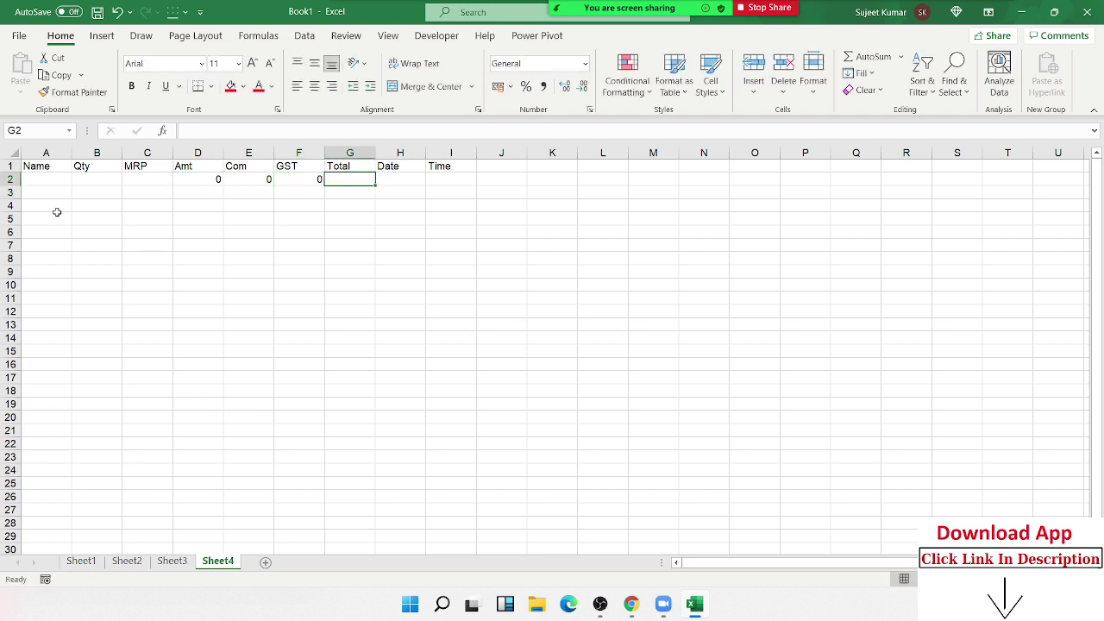
{"action": "key", "text": "alt+equal"}
{"action": "key", "text": "Return"}
{"action": "key", "text": "Up"}
{"action": "key", "text": "shift+Left"}
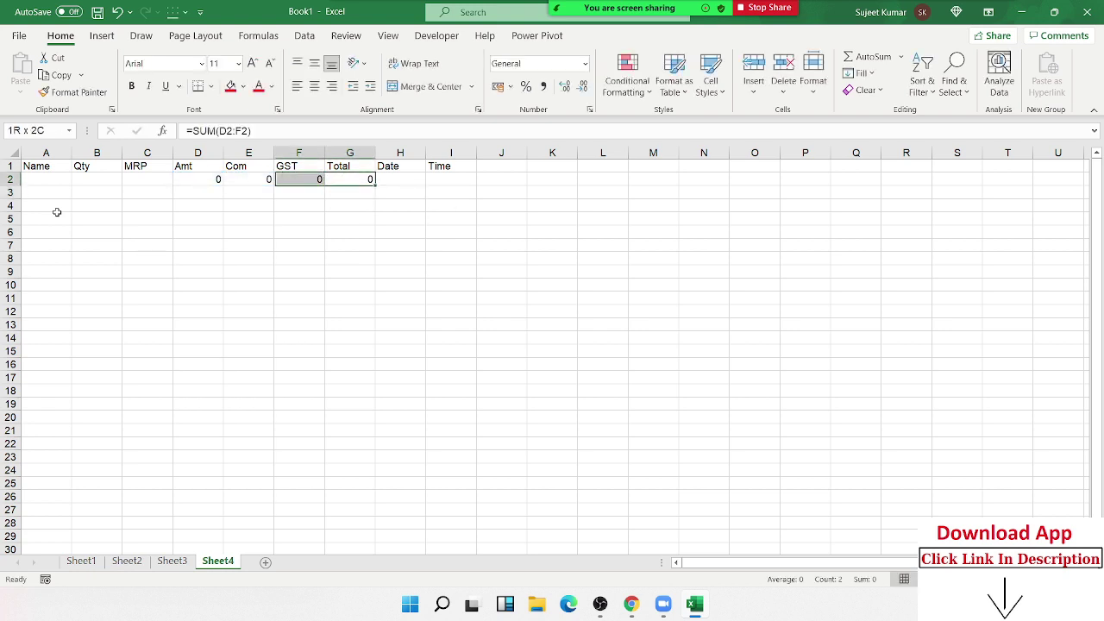
{"action": "key", "text": "shift+Left"}
{"action": "key", "text": "shift+Left"}
{"action": "key", "text": "shift+Down"}
{"action": "key", "text": "shift+Down"}
{"action": "key", "text": "shift+Down"}
{"action": "key", "text": "shift+Down"}
{"action": "key", "text": "shift+Down"}
{"action": "key", "text": "shift+Down"}
{"action": "key", "text": "shift+Down"}
{"action": "key", "text": "shift+Down"}
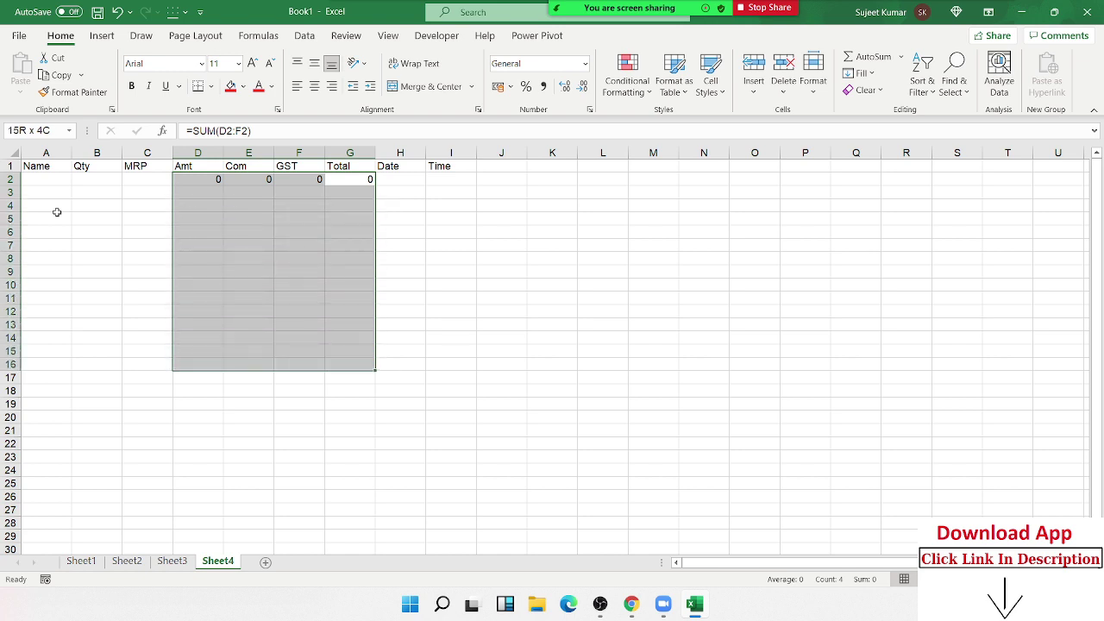
{"action": "key", "text": "shift+Down"}
{"action": "key", "text": "shift+Down"}
{"action": "key", "text": "shift+Down"}
{"action": "key", "text": "ctrl+d"}
{"action": "key", "text": "Up"}
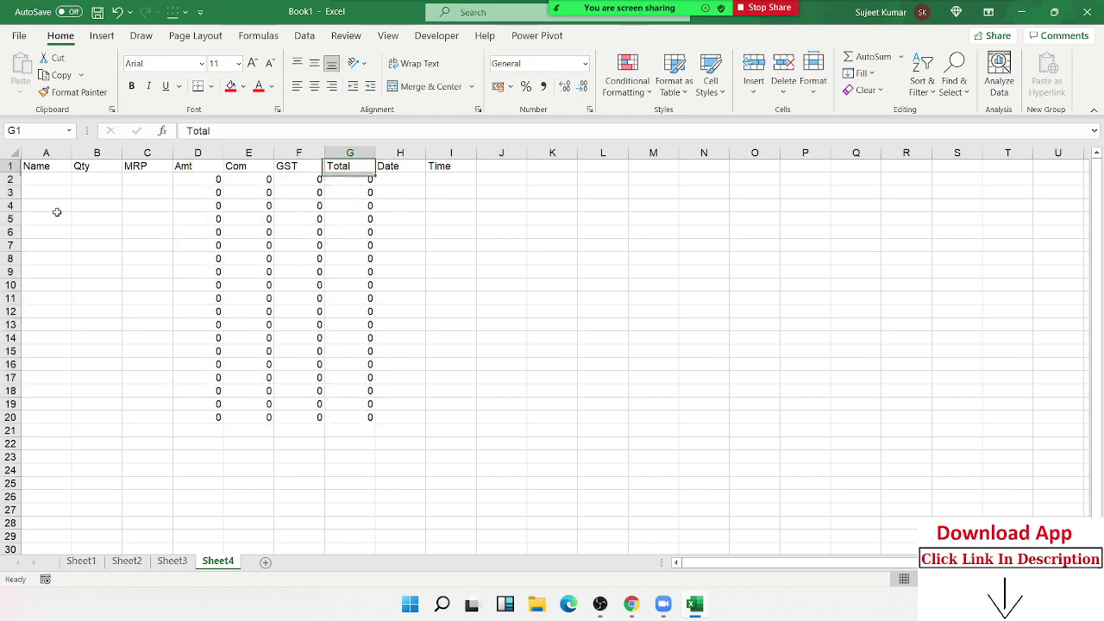
{"action": "key", "text": "Right"}
{"action": "key", "text": "Down"}
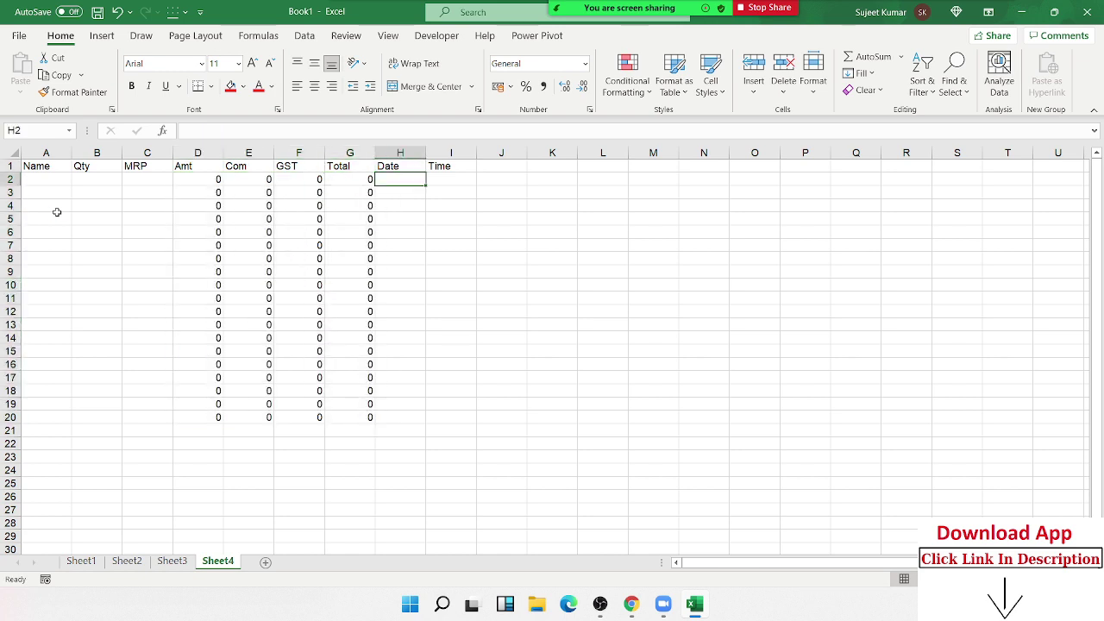
- Enter the first record: a name, Qty 20, MRP 60, today's date and time 11:46
{"action": "scroll", "coordinate": [68, 281], "scroll_direction": "up", "scroll_amount": 4, "text": "ctrl"}
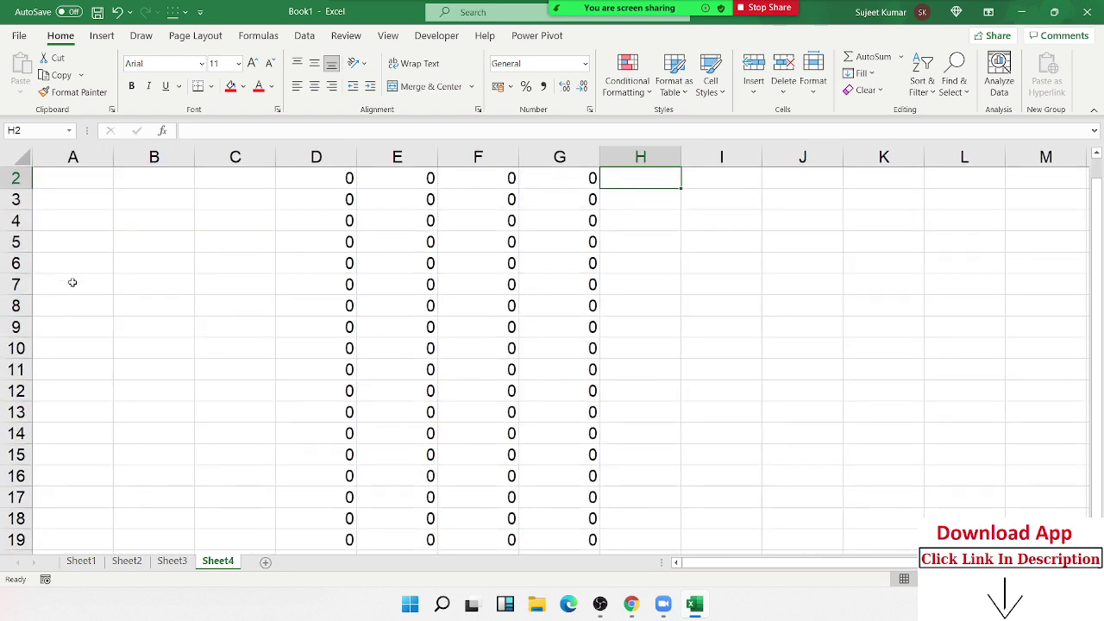
{"action": "left_click", "coordinate": [54, 199]}
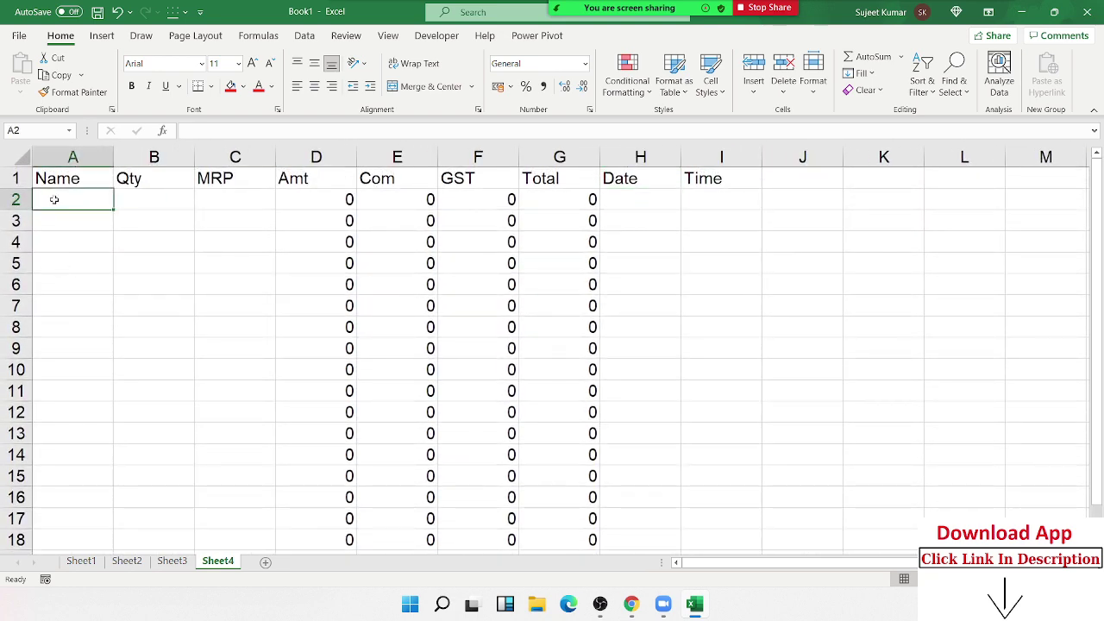
{"action": "type", "text": "Puja"}
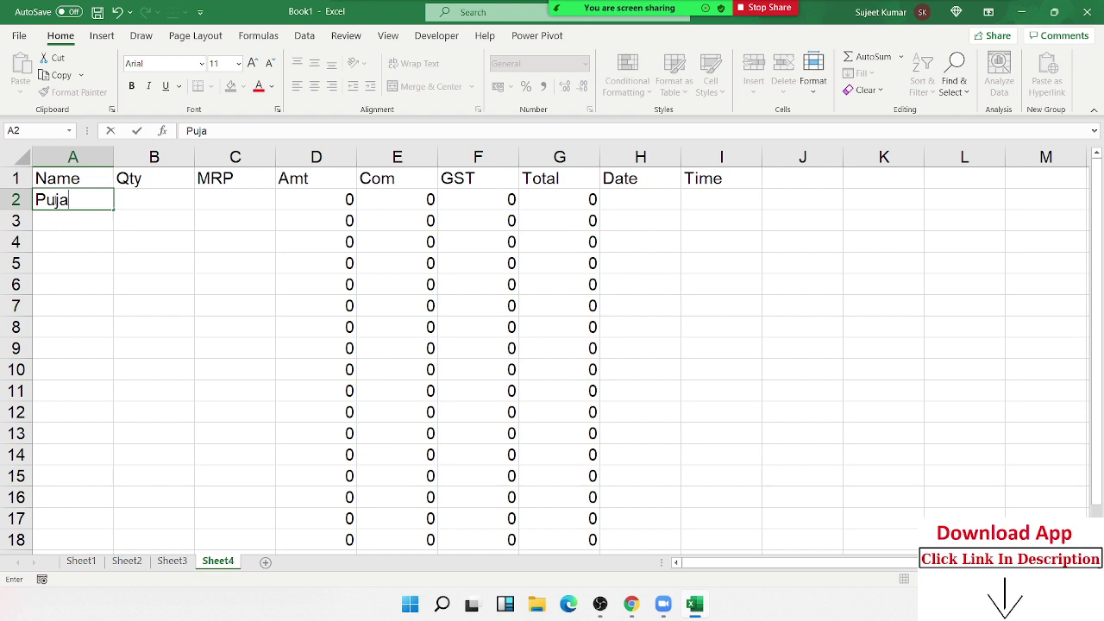
{"action": "key", "text": "Tab"}
{"action": "type", "text": "20"}
{"action": "key", "text": "Tab"}
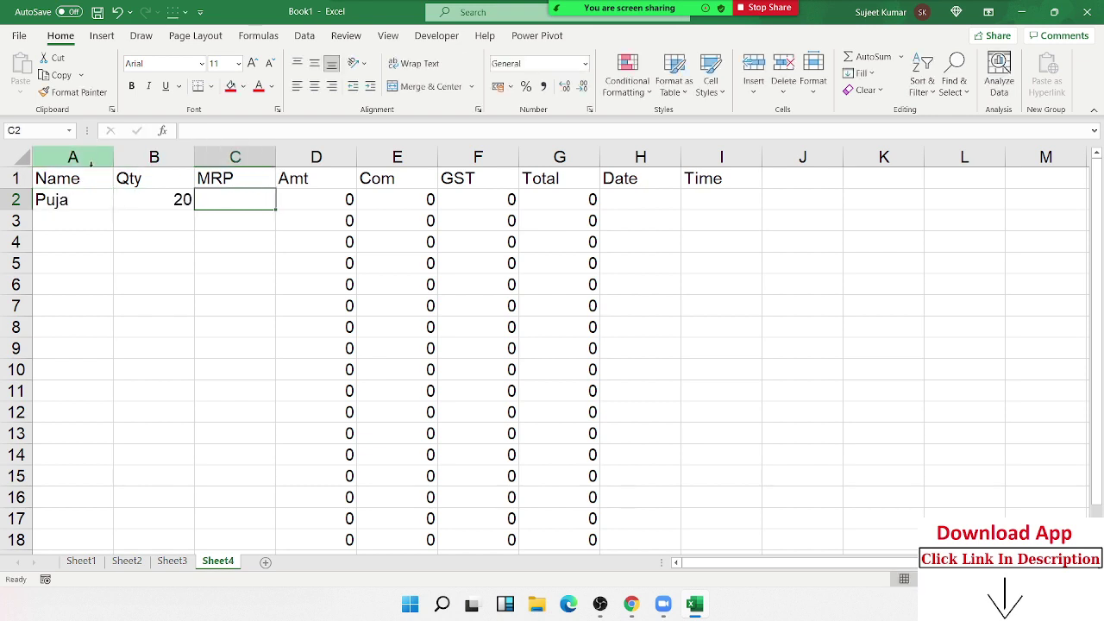
{"action": "type", "text": "60"}
{"action": "key", "text": "Tab"}
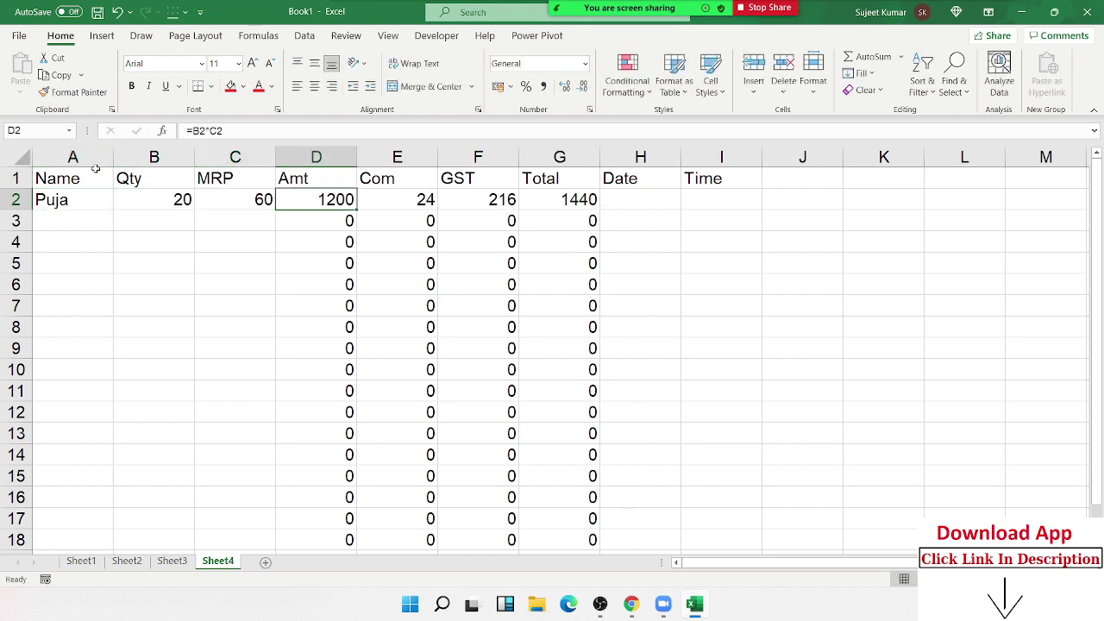
{"action": "key", "text": "Tab"}
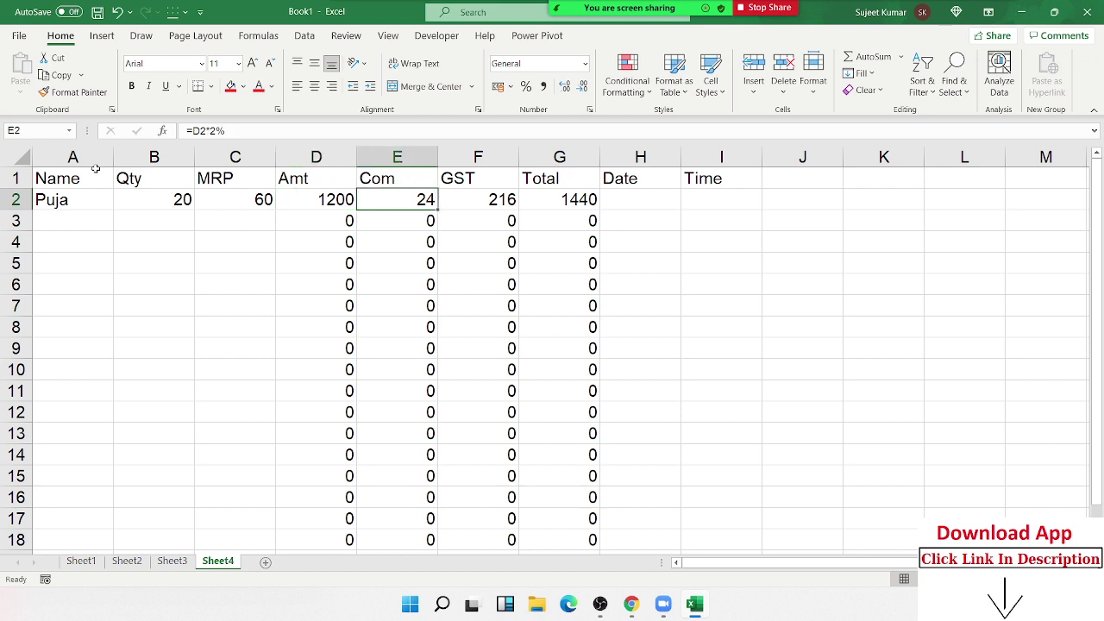
{"action": "key", "text": "Tab"}
{"action": "key", "text": "Tab"}
{"action": "key", "text": "Tab"}
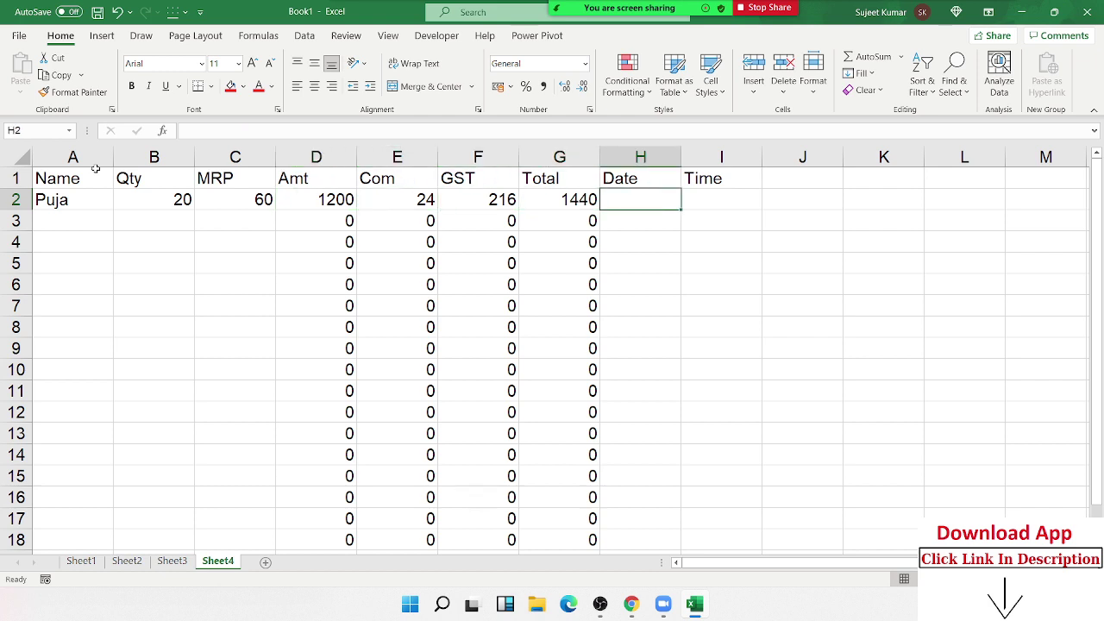
{"action": "key", "text": "ctrl+semicolon"}
{"action": "key", "text": "Tab"}
{"action": "key", "text": "ctrl+shift+semicolon"}
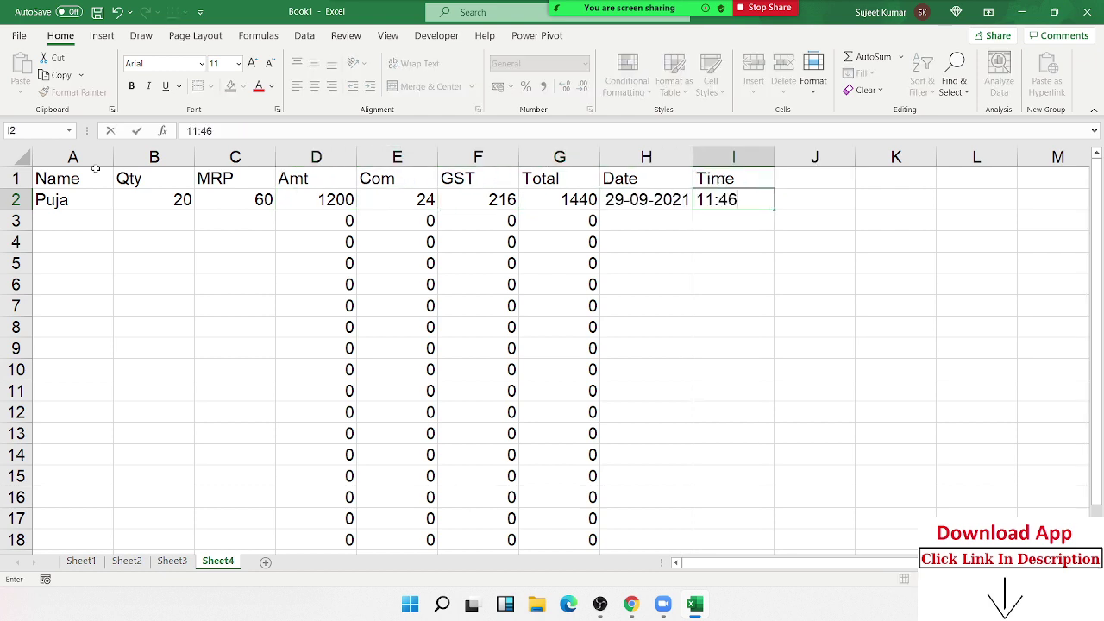
{"action": "key", "text": "Return"}
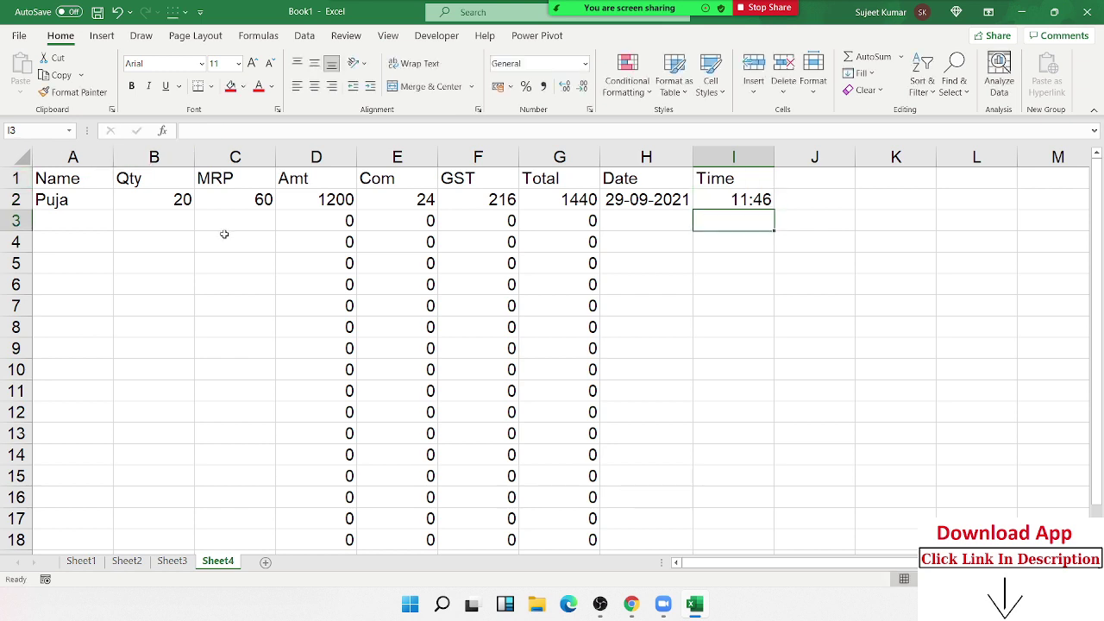
- Inspect the =SUM(D3:F3) Total formula in G3 without changing it
{"action": "left_click", "coordinate": [231, 222]}
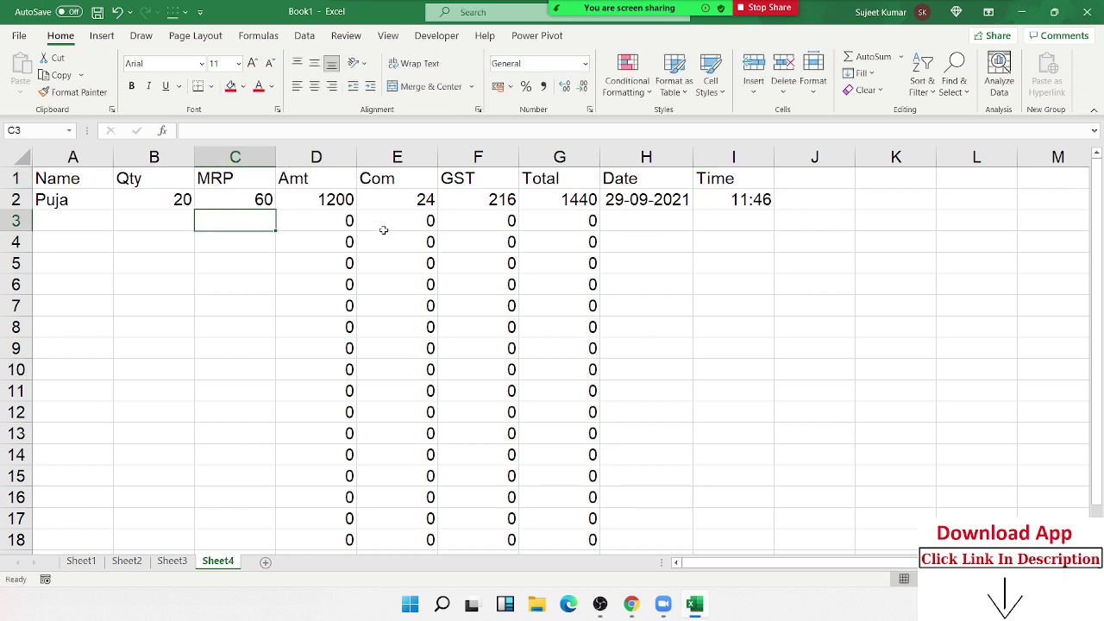
{"action": "left_click", "coordinate": [640, 218]}
{"action": "left_click_drag", "start_coordinate": [581, 220], "coordinate": [330, 219]}
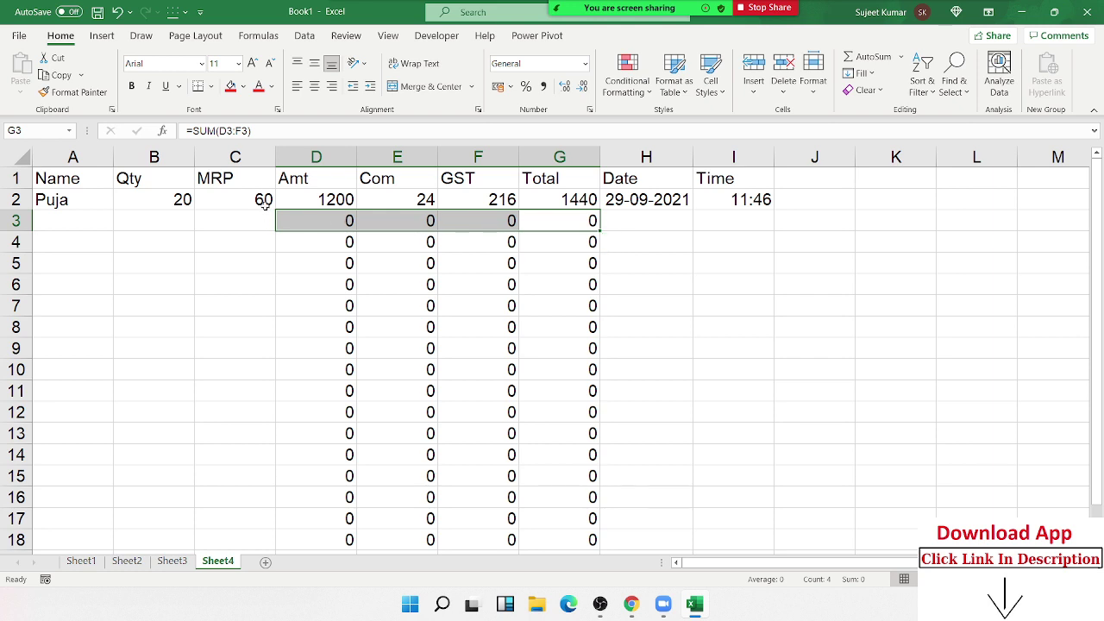
{"action": "left_click_drag", "start_coordinate": [259, 130], "coordinate": [135, 146]}
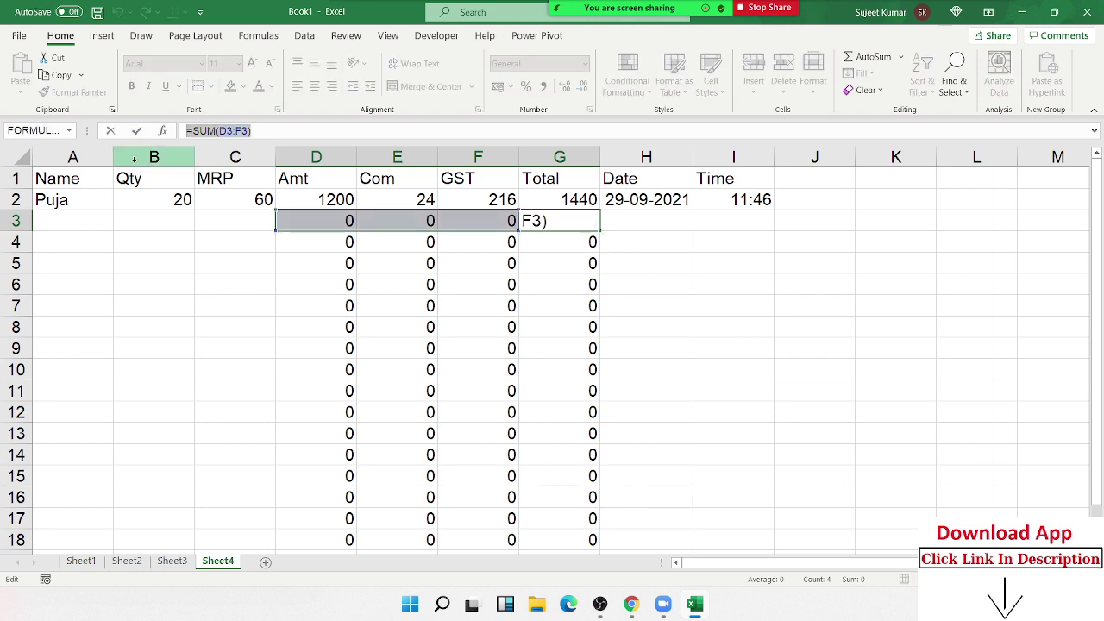
{"action": "key", "text": "Escape"}
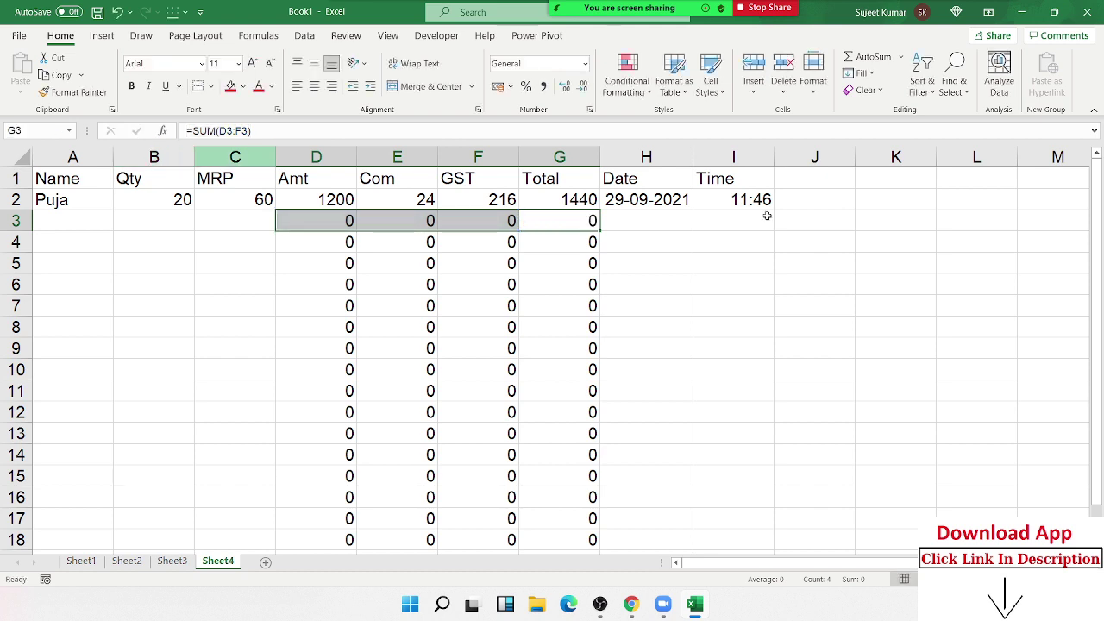
{"action": "left_click", "coordinate": [60, 263]}
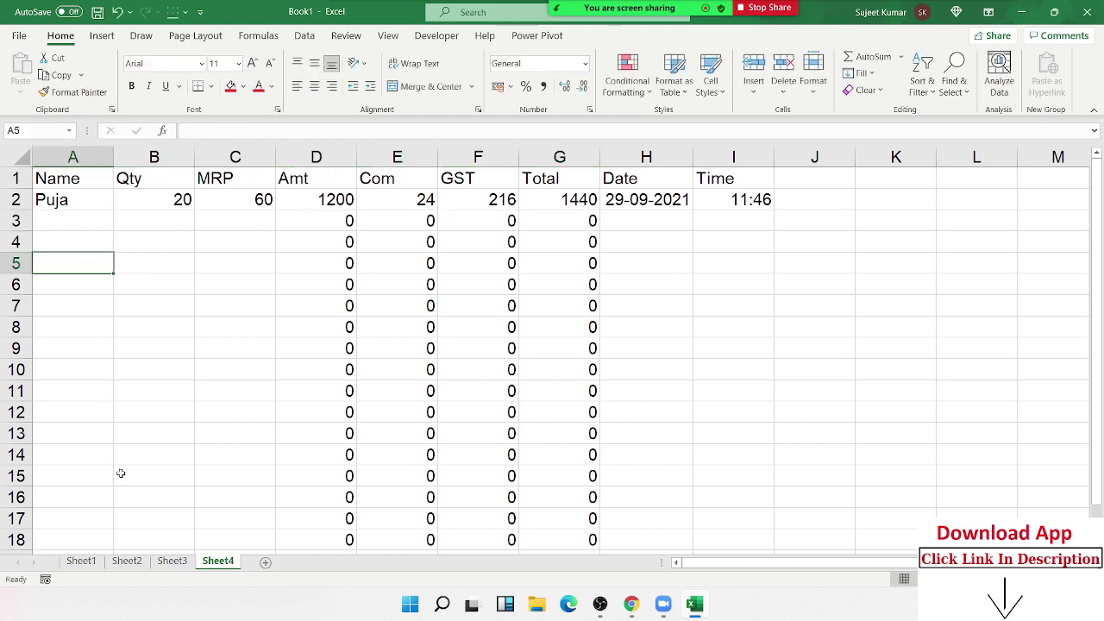
- Unlock every cell on Sheet4 via Format Cells > Protection
{"action": "left_click", "coordinate": [172, 561]}
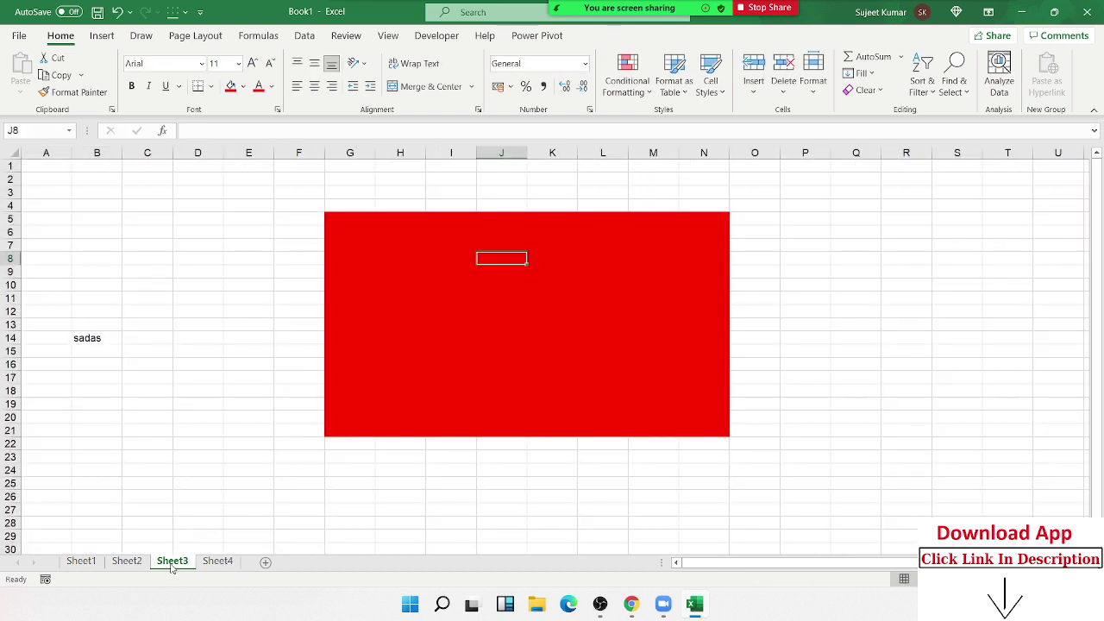
{"action": "left_click", "coordinate": [226, 562]}
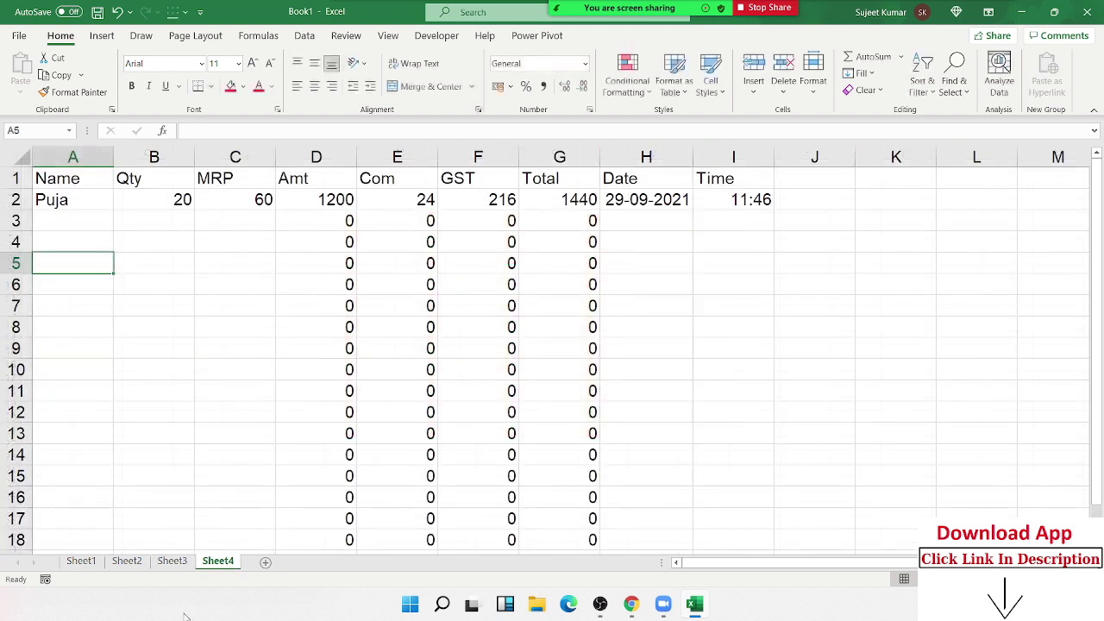
{"action": "left_click", "coordinate": [21, 160]}
{"action": "right_click", "coordinate": [211, 242]}
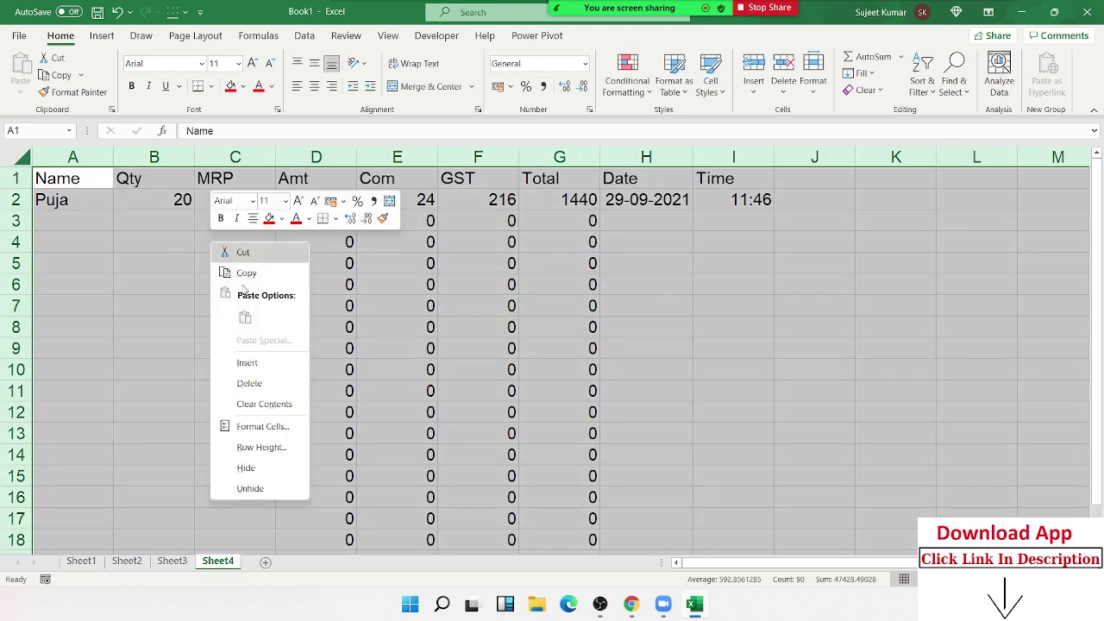
{"action": "left_click", "coordinate": [247, 428]}
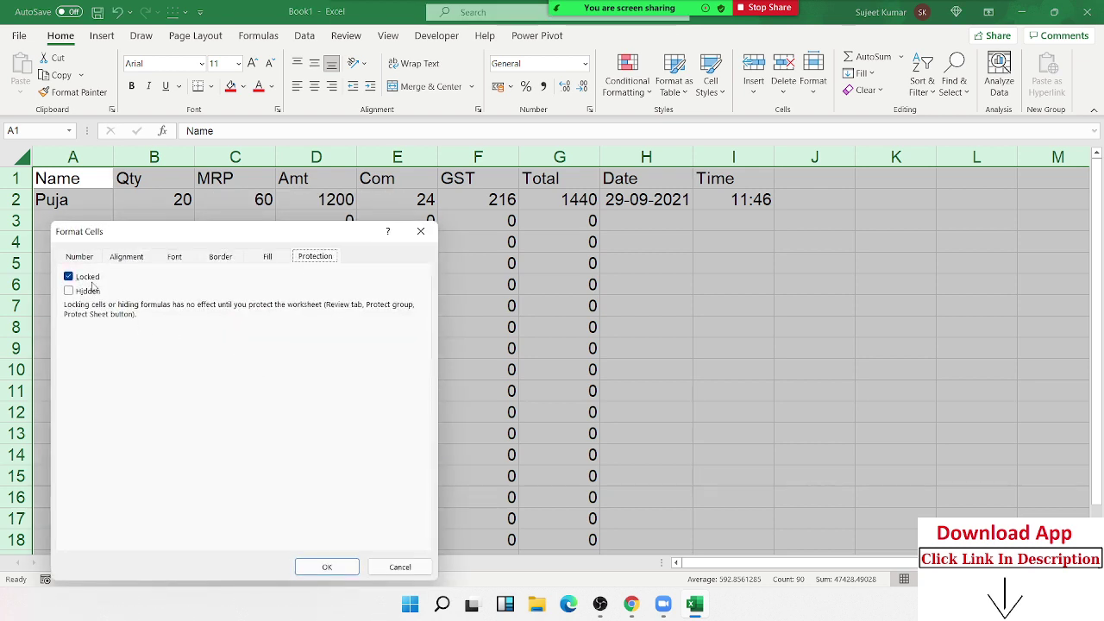
{"action": "left_click", "coordinate": [69, 276]}
{"action": "left_click", "coordinate": [326, 566]}
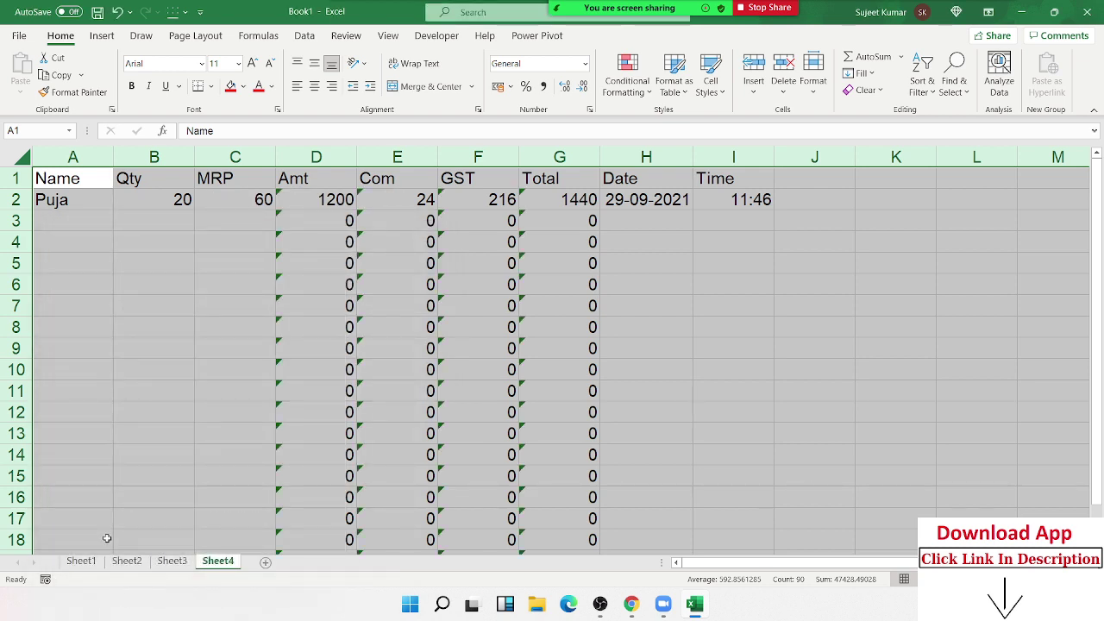
{"action": "left_click", "coordinate": [71, 353]}
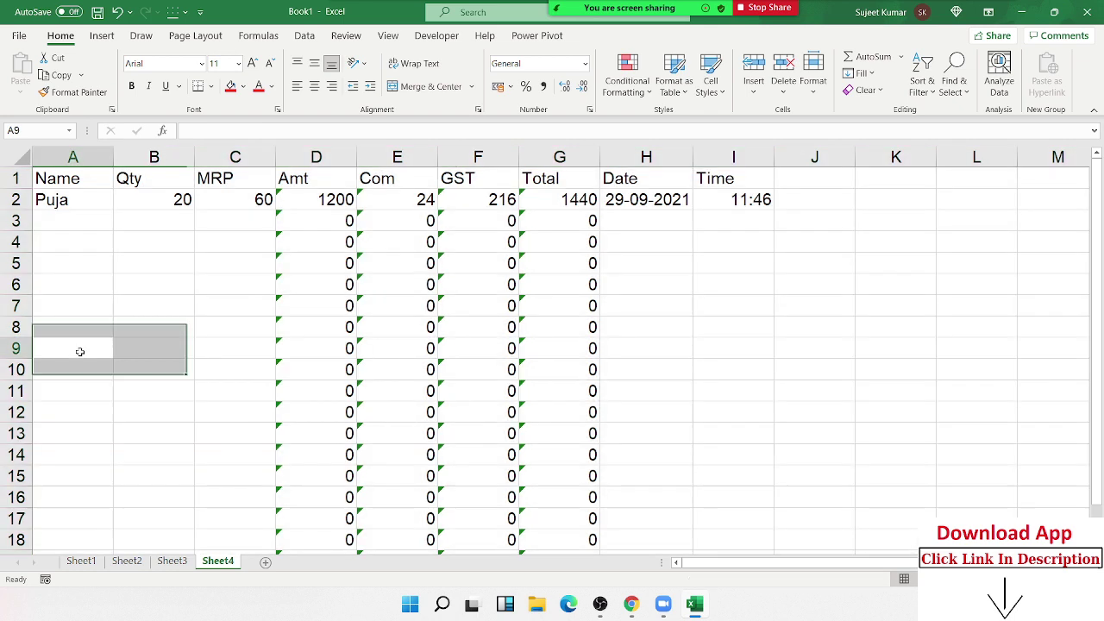
- Turn Locked back on for the formula columns D:G
{"action": "left_click", "coordinate": [350, 158]}
{"action": "left_click_drag", "start_coordinate": [354, 161], "coordinate": [552, 158]}
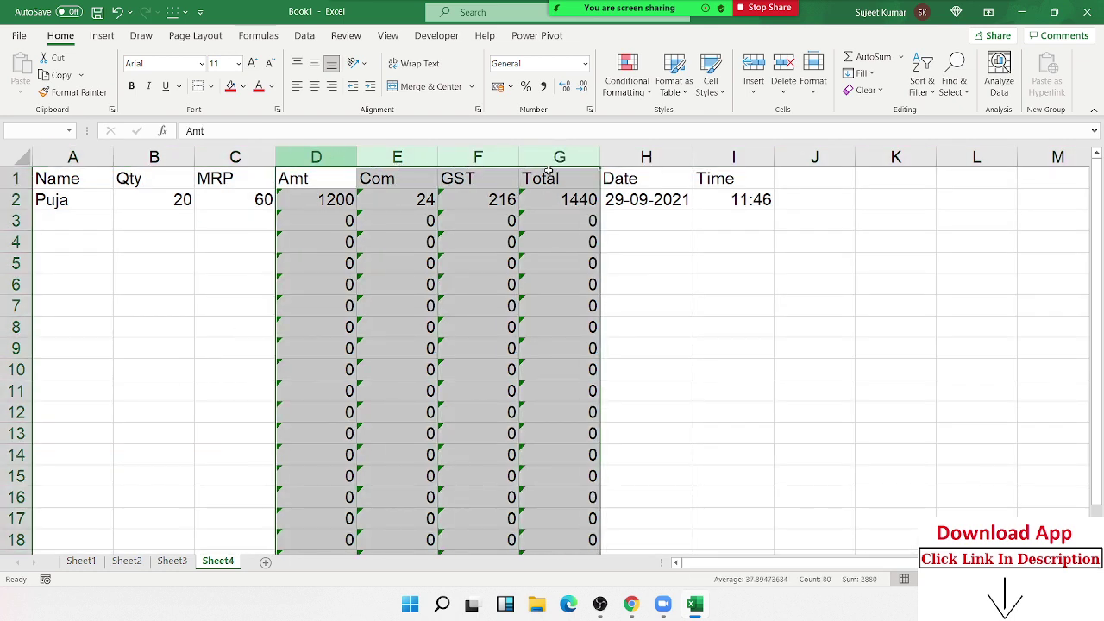
{"action": "right_click", "coordinate": [506, 267]}
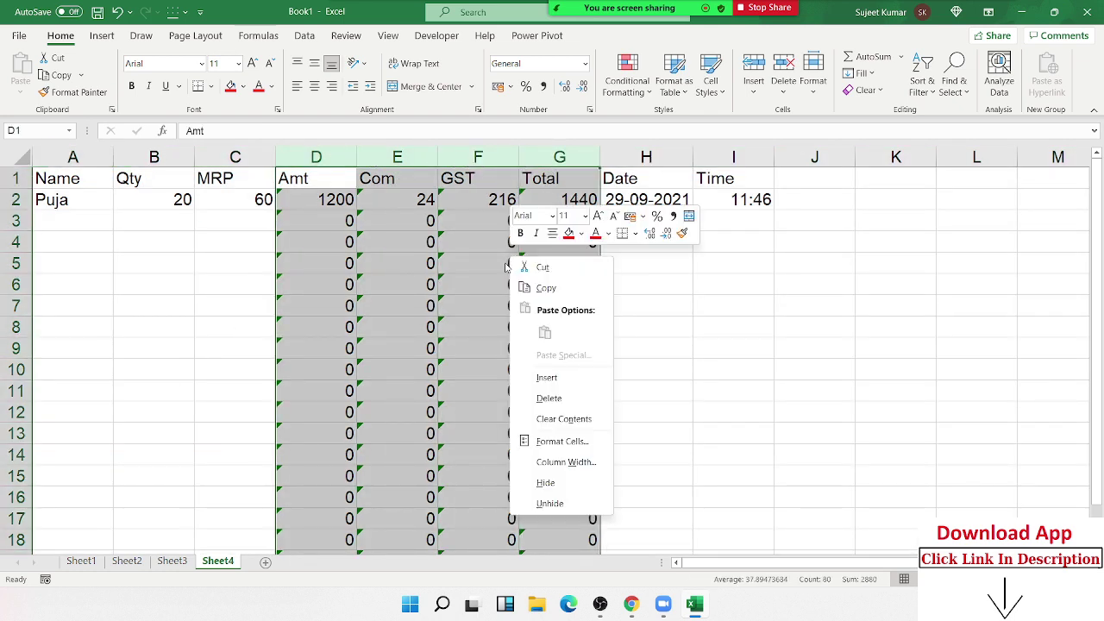
{"action": "left_click", "coordinate": [543, 442]}
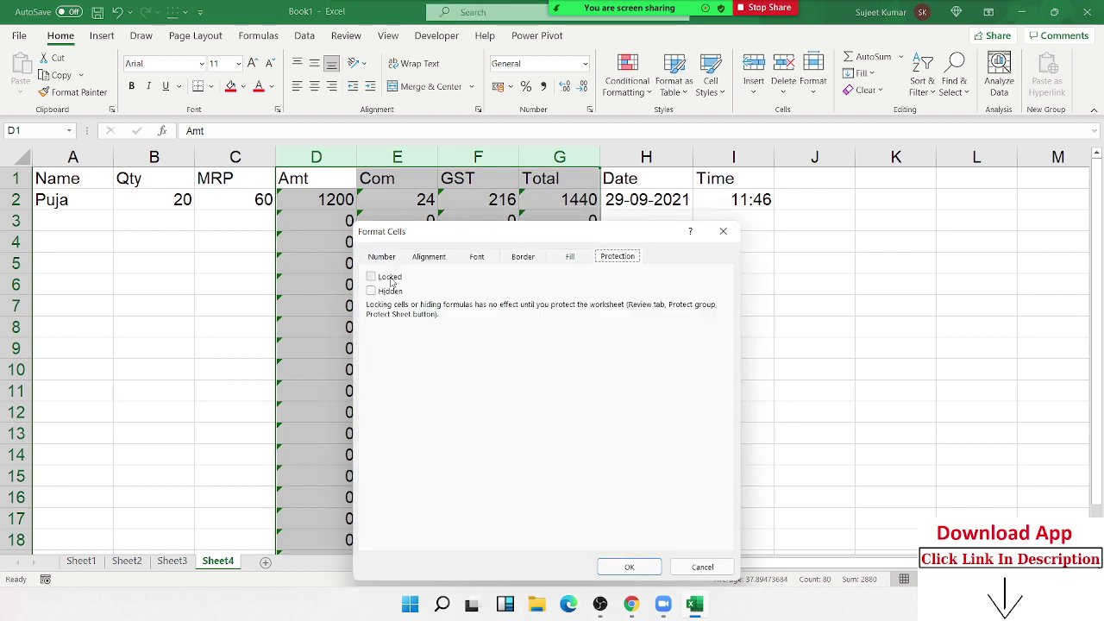
{"action": "left_click", "coordinate": [390, 278]}
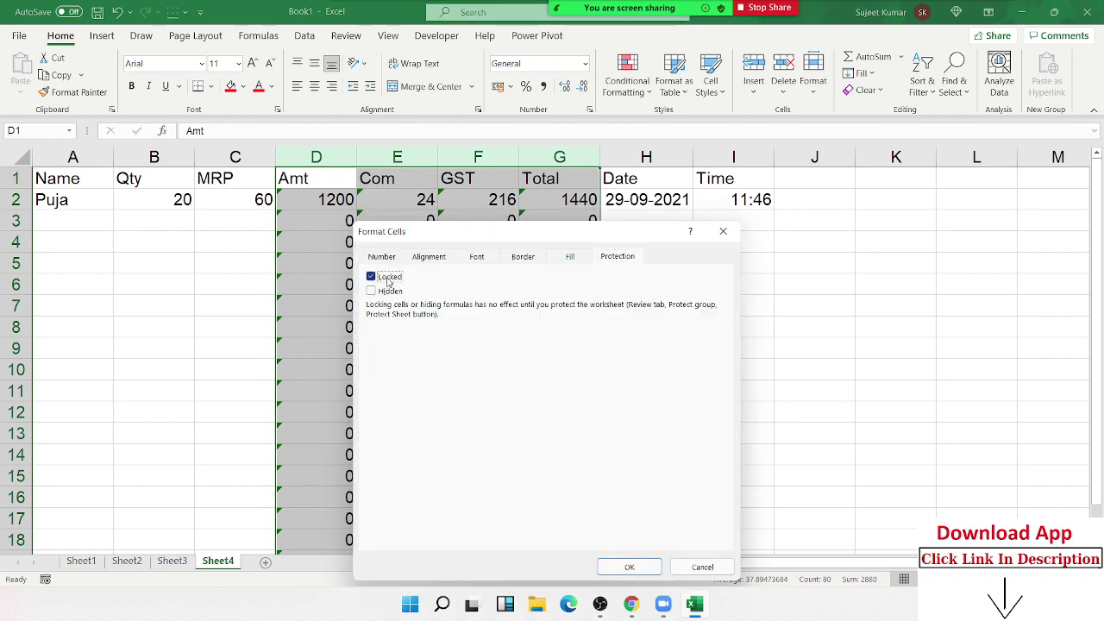
{"action": "left_click", "coordinate": [629, 567]}
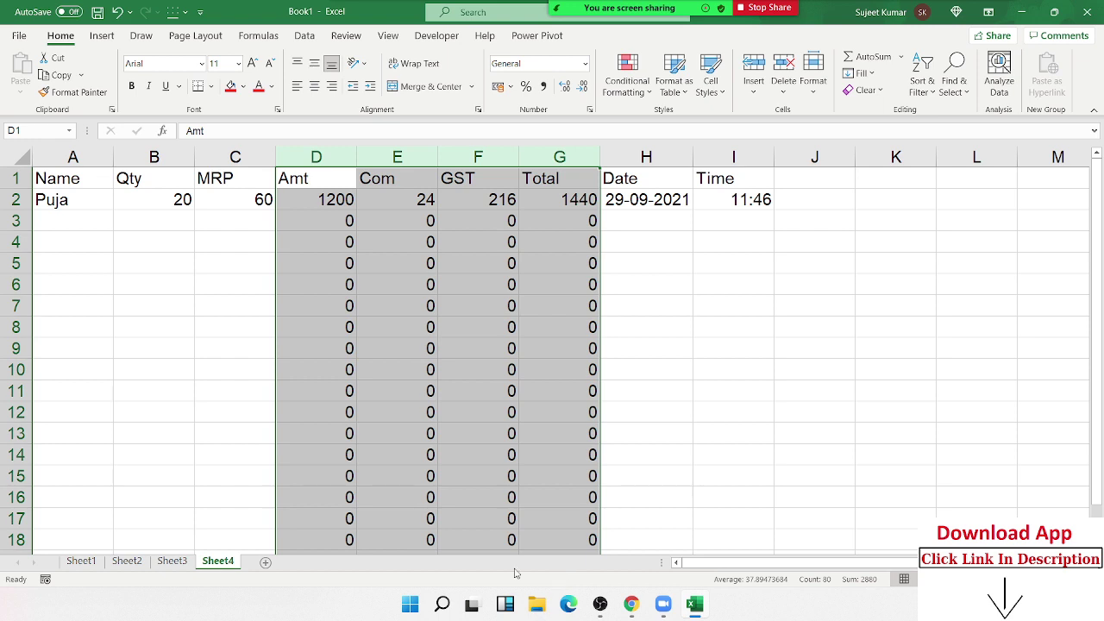
- Protect Sheet4 with 'Select locked cells' unchecked, then test that navigation skips columns D:G
{"action": "left_click", "coordinate": [138, 481]}
{"action": "right_click", "coordinate": [218, 562]}
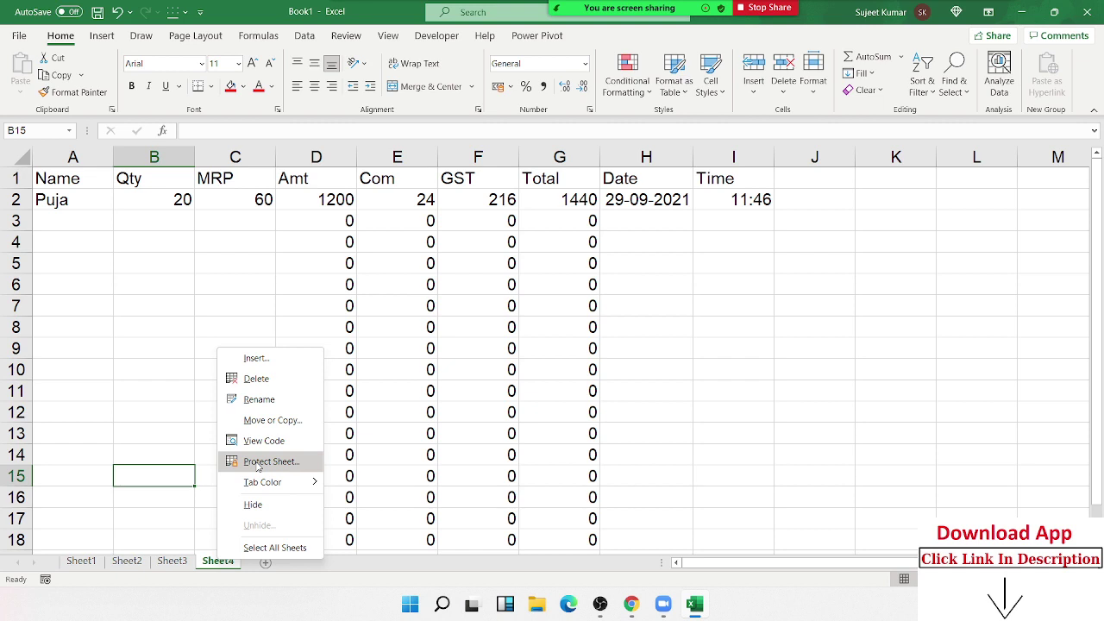
{"action": "left_click", "coordinate": [259, 461]}
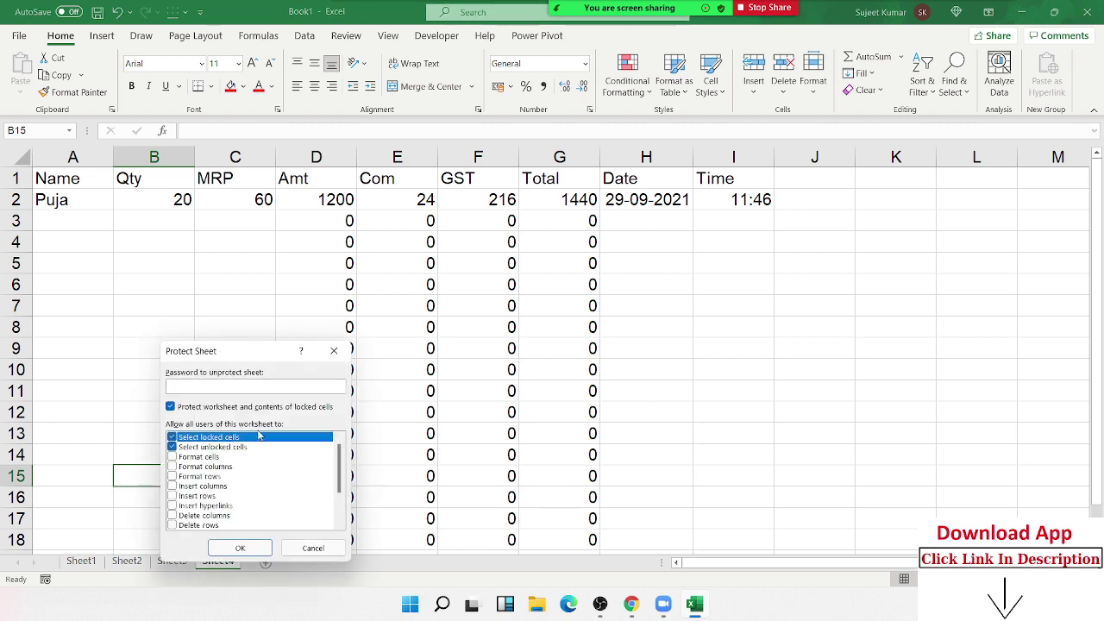
{"action": "mouse_move", "coordinate": [222, 362]}
{"action": "left_mouse_down"}
{"action": "mouse_move", "coordinate": [715, 357]}
{"action": "mouse_move", "coordinate": [746, 311]}
{"action": "left_mouse_up"}
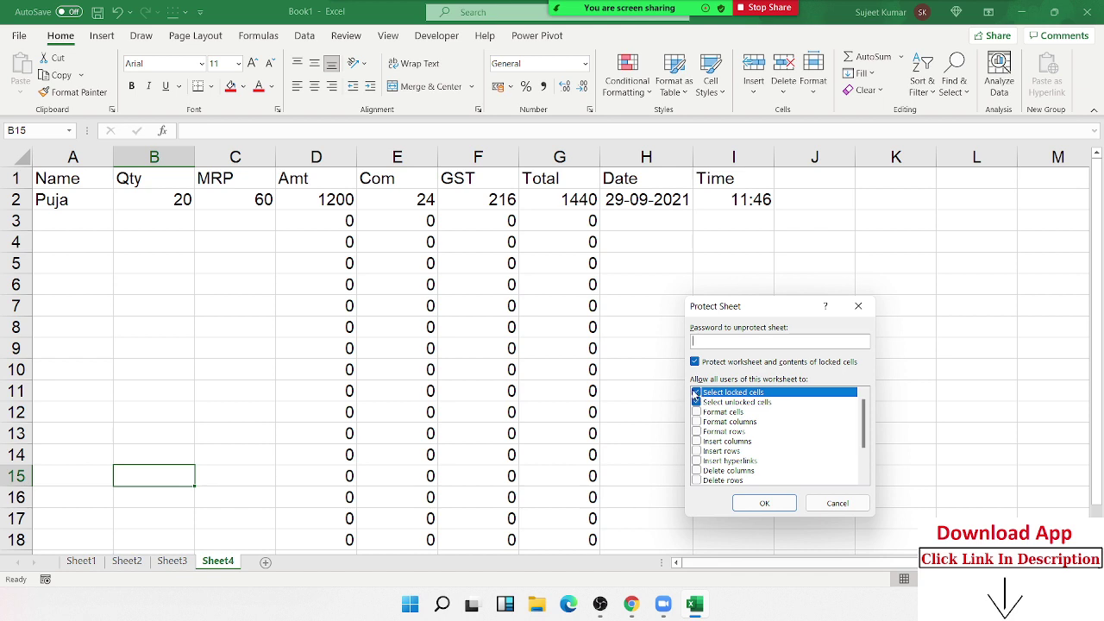
{"action": "left_click", "coordinate": [697, 392]}
{"action": "left_click", "coordinate": [764, 504]}
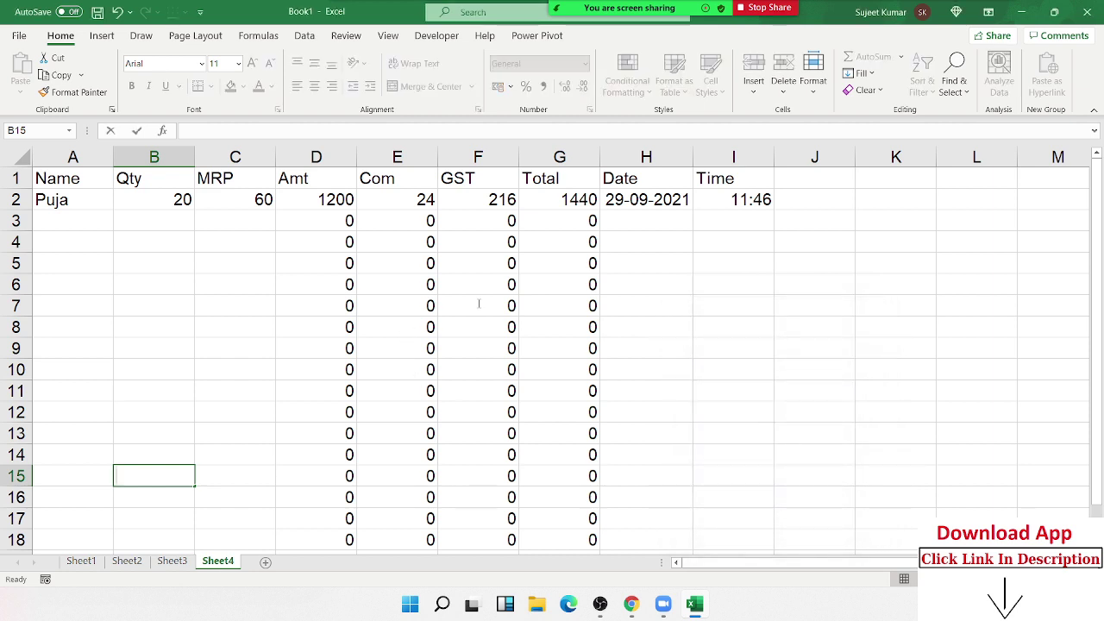
{"action": "key", "text": "Right"}
{"action": "key", "text": "Right"}
- Fill row 3 of Sheet4 with a name, Qty 70 and MRP 60
{"action": "key", "text": "Left"}
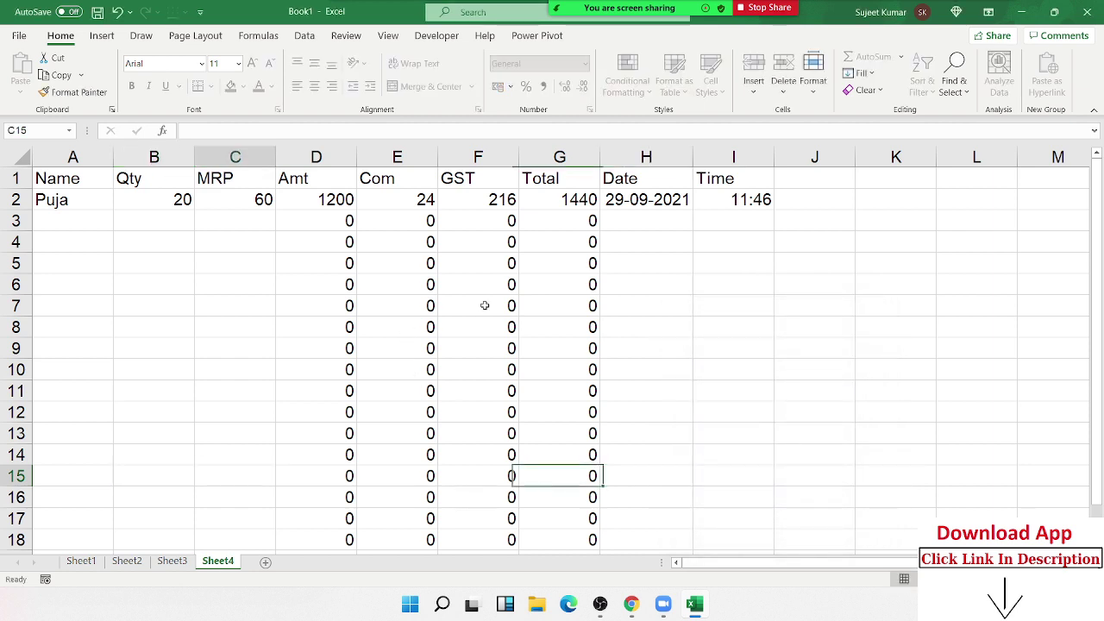
{"action": "left_click", "coordinate": [251, 223]}
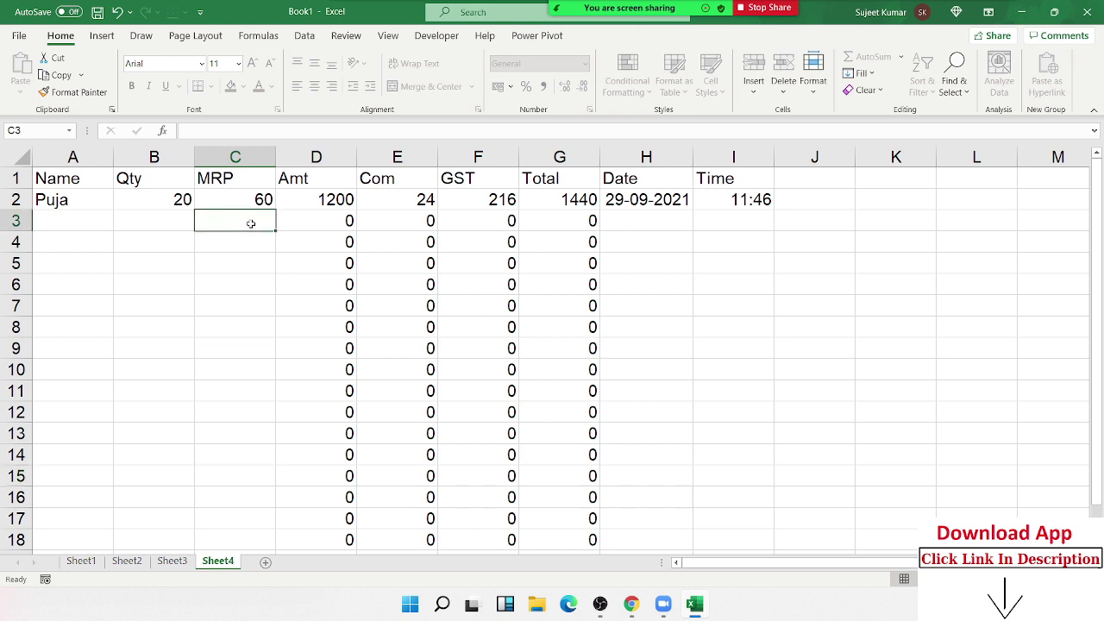
{"action": "type", "text": "8"}
{"action": "key", "text": "Escape"}
{"action": "key", "text": "Left"}
{"action": "key", "text": "Left"}
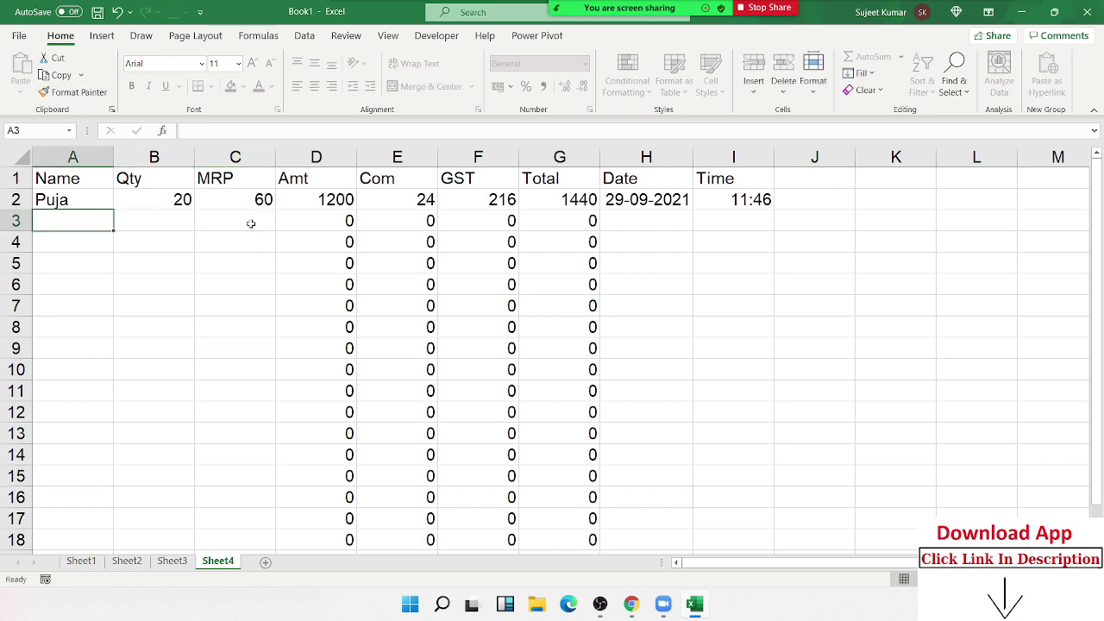
{"action": "type", "text": "indewr"}
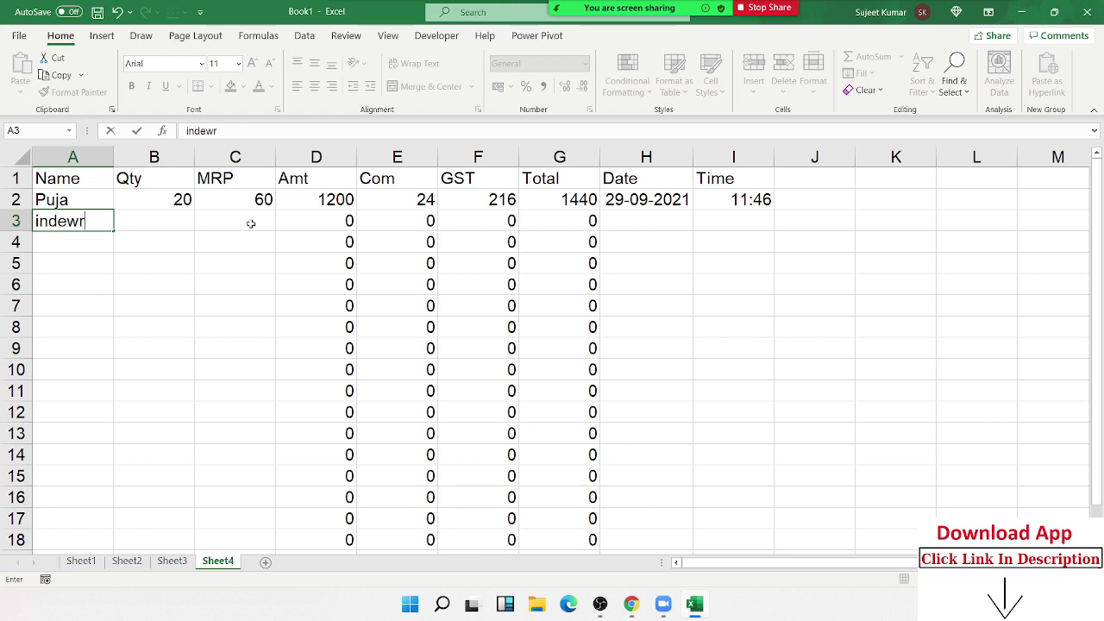
{"action": "key", "text": "BackSpace"}
{"action": "key", "text": "BackSpace"}
{"action": "type", "text": "r"}
{"action": "key", "text": "Tab"}
{"action": "type", "text": "70"}
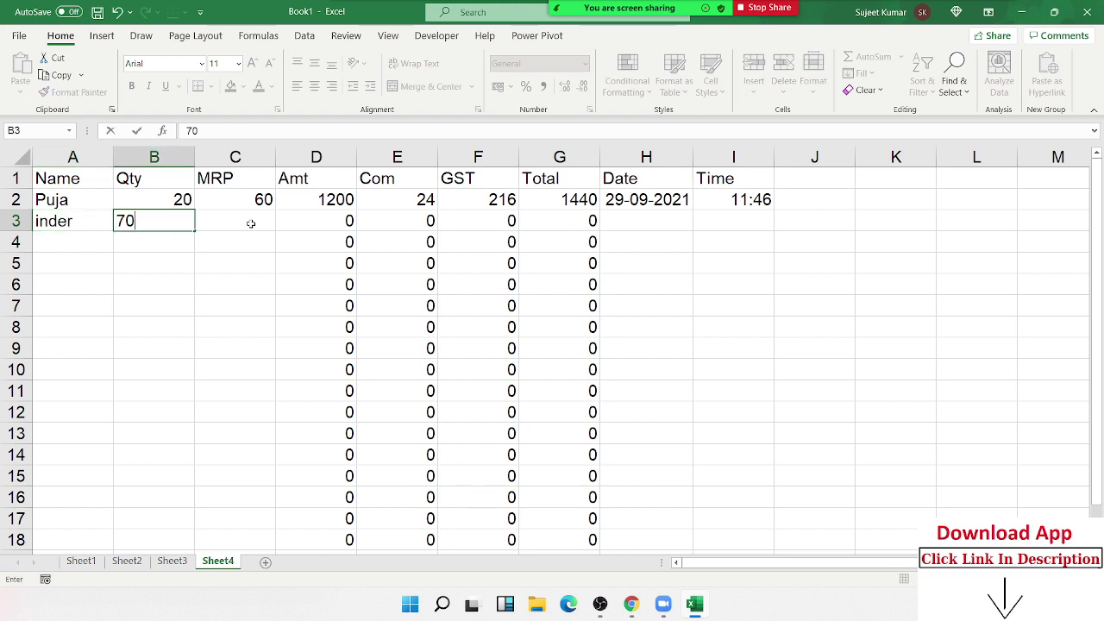
{"action": "key", "text": "Tab"}
{"action": "type", "text": "60"}
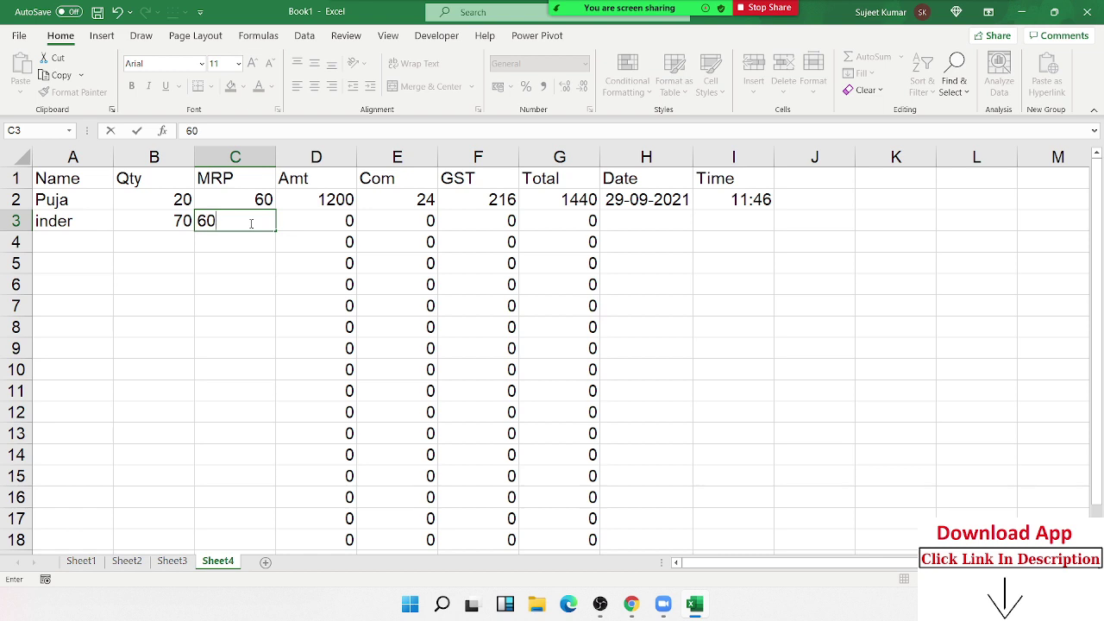
{"action": "key", "text": "Tab"}
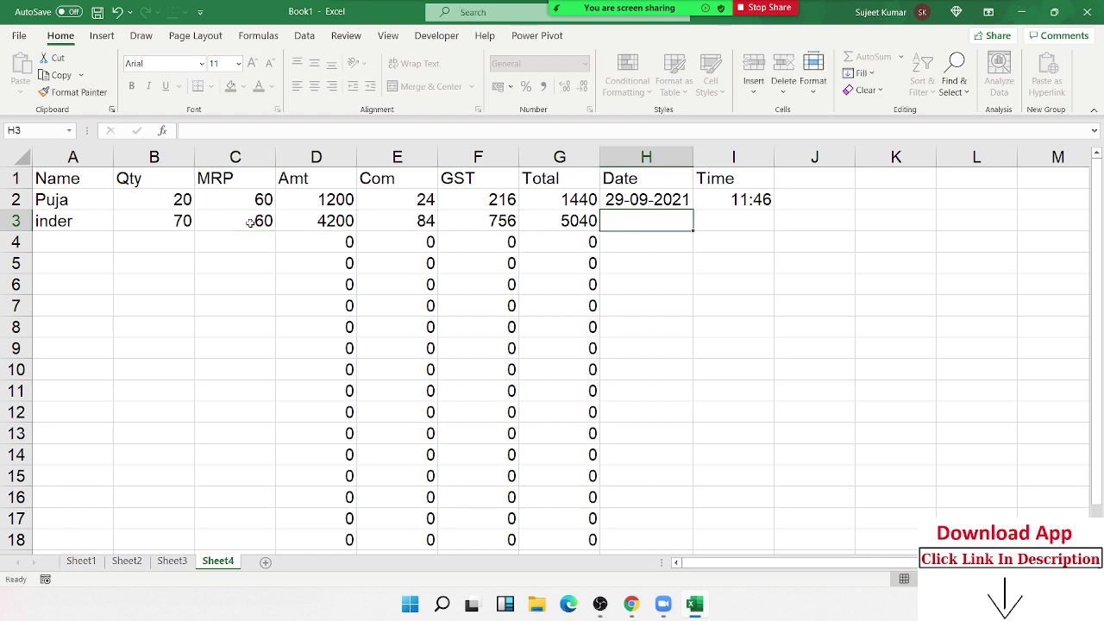
- Stamp H3 with today's date 29-09-2021 and I3 with the current time 11:48
{"action": "key", "text": "ctrl+semicolon"}
{"action": "key", "text": "Tab"}
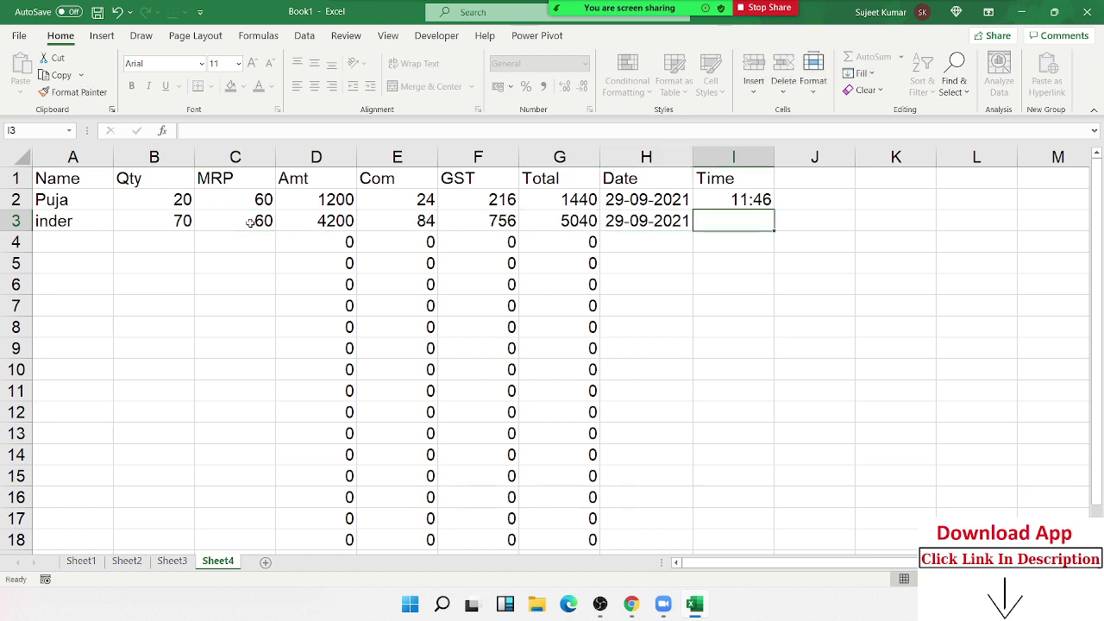
{"action": "key", "text": "ctrl+shift+semicolon"}
{"action": "key", "text": "Down"}
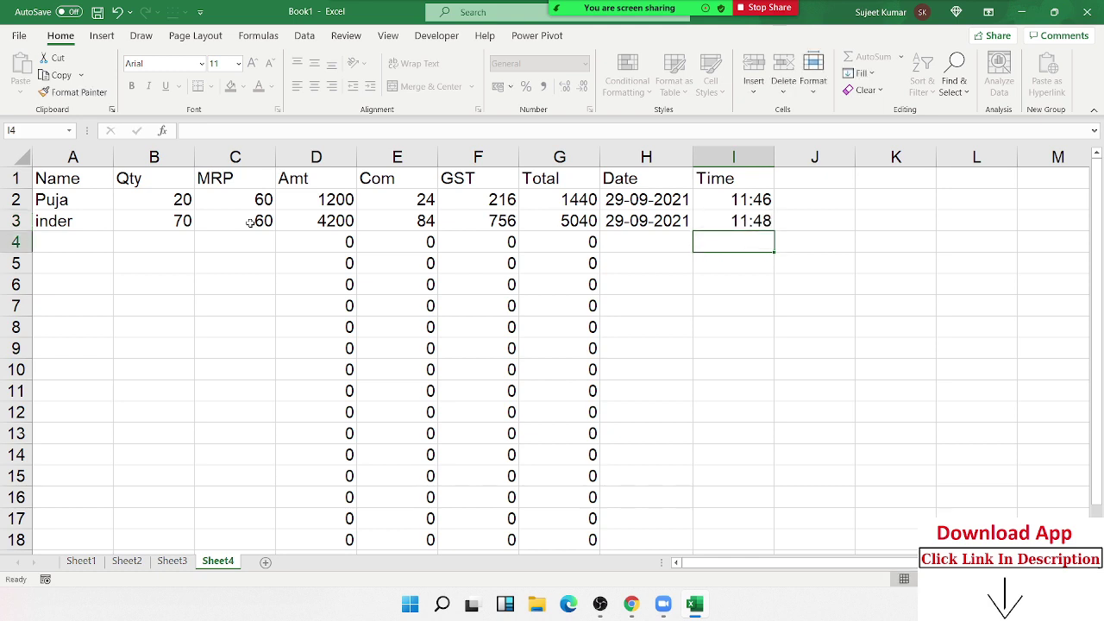
{"action": "key", "text": "Left"}
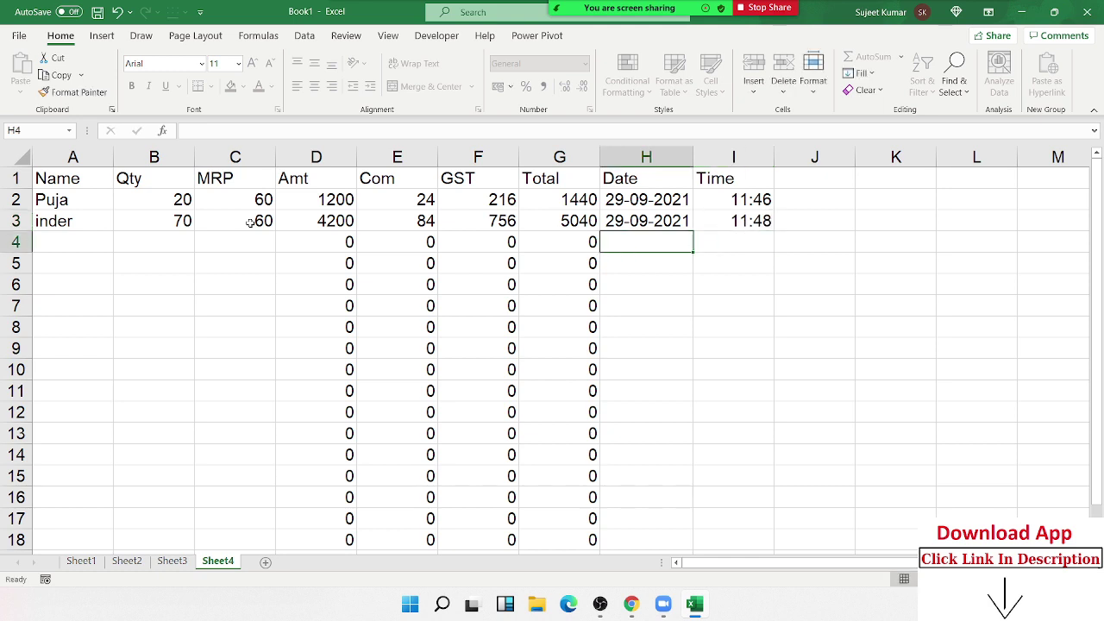
{"action": "key", "text": "Left"}
{"action": "key", "text": "Left"}
{"action": "key", "text": "Left"}
{"action": "key", "text": "Right"}
{"action": "key", "text": "Right"}
{"action": "key", "text": "Right"}
{"action": "key", "text": "Left"}
{"action": "key", "text": "Left"}
{"action": "key", "text": "Left"}
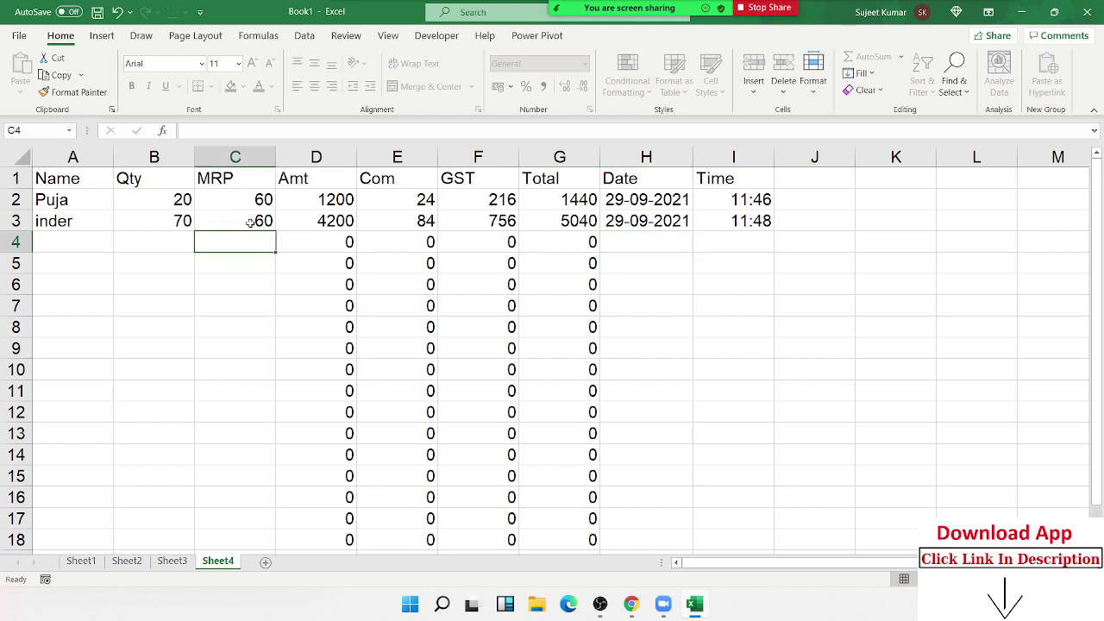
- Insert blank Sheet5 beside Sheet4 and toggle between the two sheets
{"action": "left_click", "coordinate": [263, 563]}
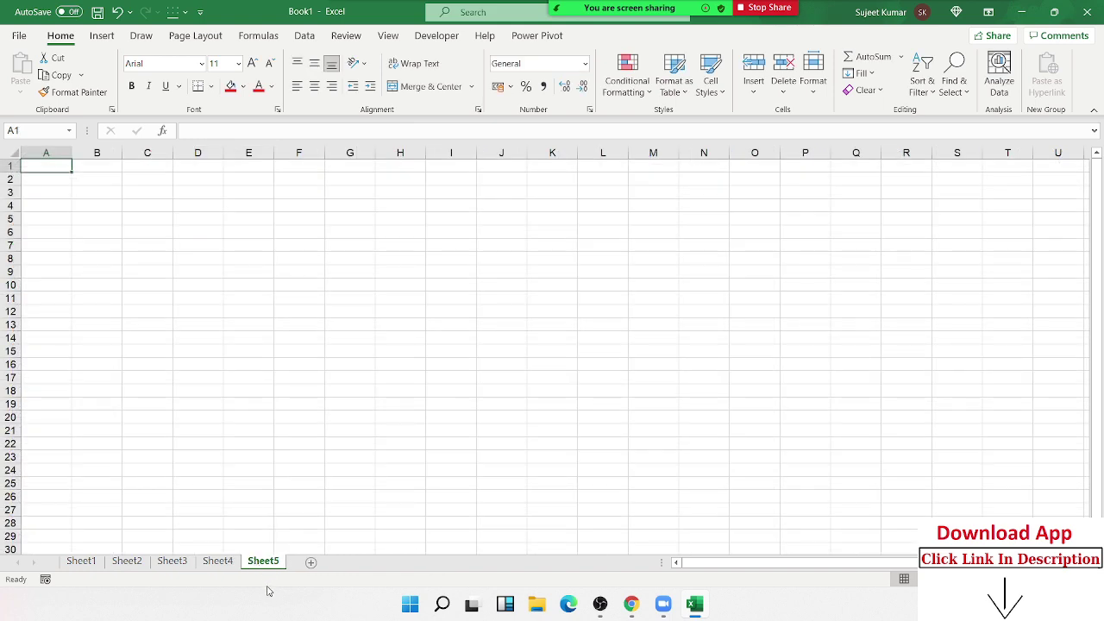
{"action": "scroll", "coordinate": [276, 289], "scroll_direction": "up", "scroll_amount": 3, "text": "ctrl"}
{"action": "scroll", "coordinate": [273, 280], "scroll_direction": "up", "scroll_amount": 2, "text": "ctrl"}
{"action": "scroll", "coordinate": [273, 281], "scroll_direction": "up", "scroll_amount": 1, "text": "ctrl"}
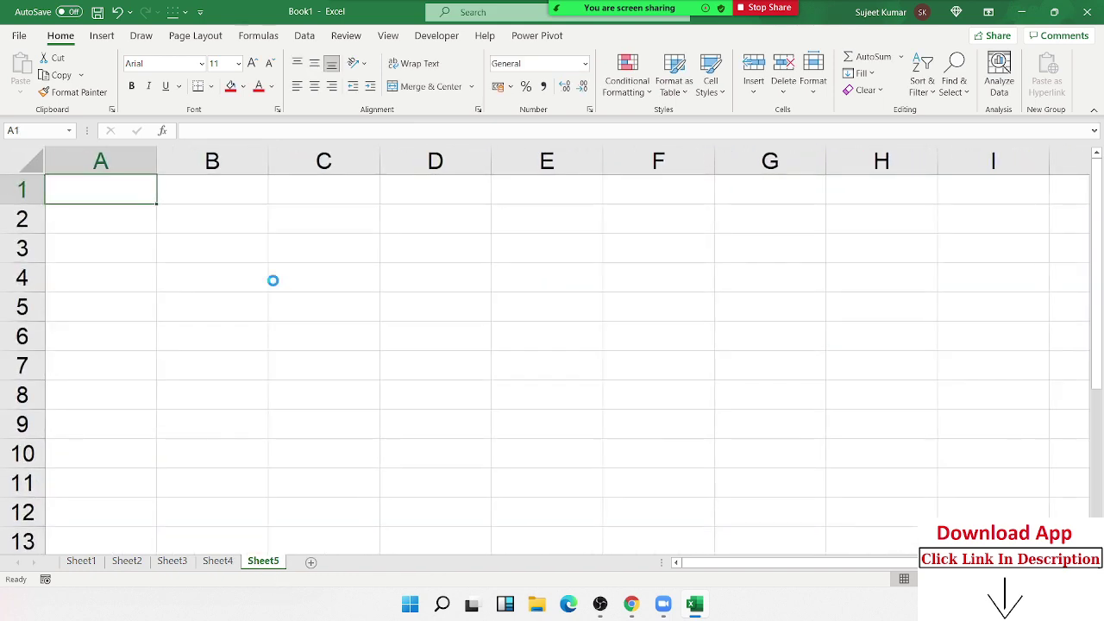
{"action": "scroll", "coordinate": [274, 281], "scroll_direction": "up", "scroll_amount": 2, "text": "ctrl"}
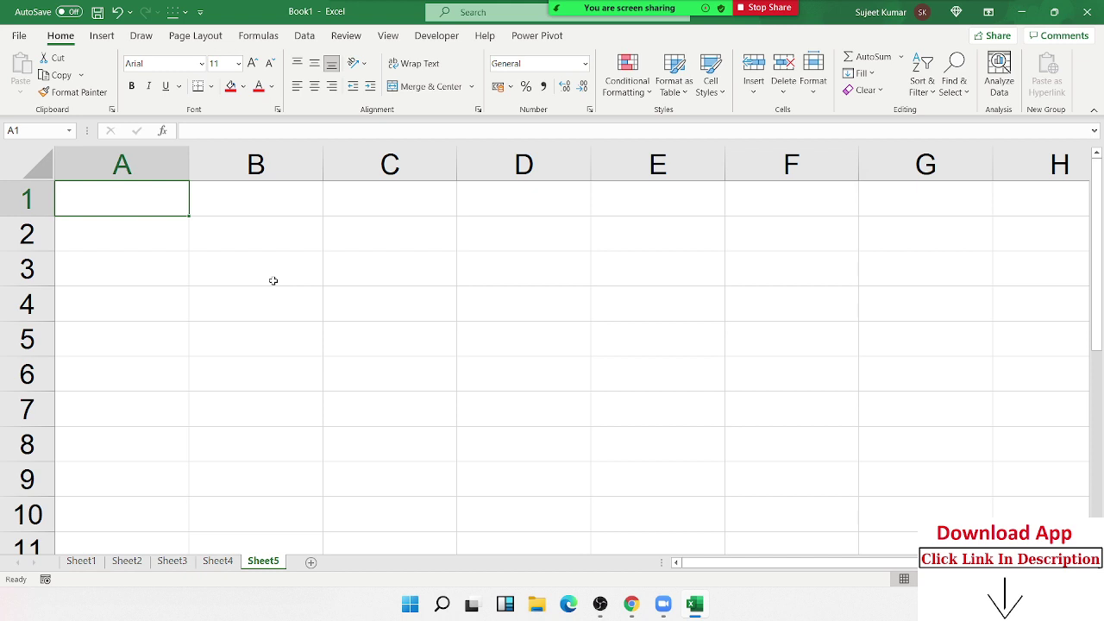
{"action": "left_click", "coordinate": [217, 561]}
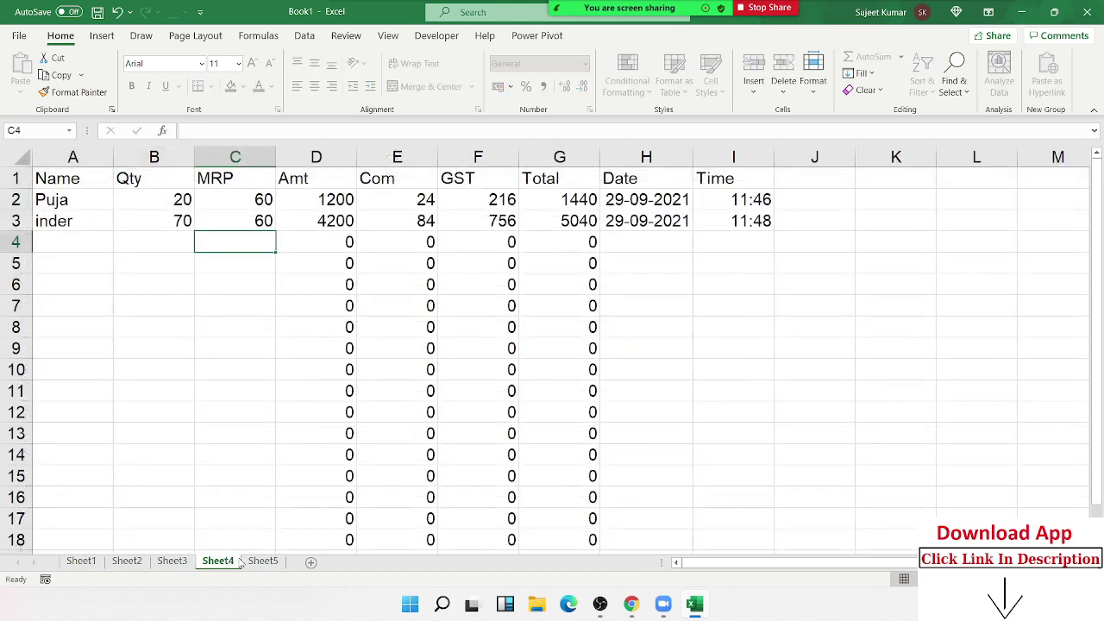
{"action": "left_click", "coordinate": [268, 563]}
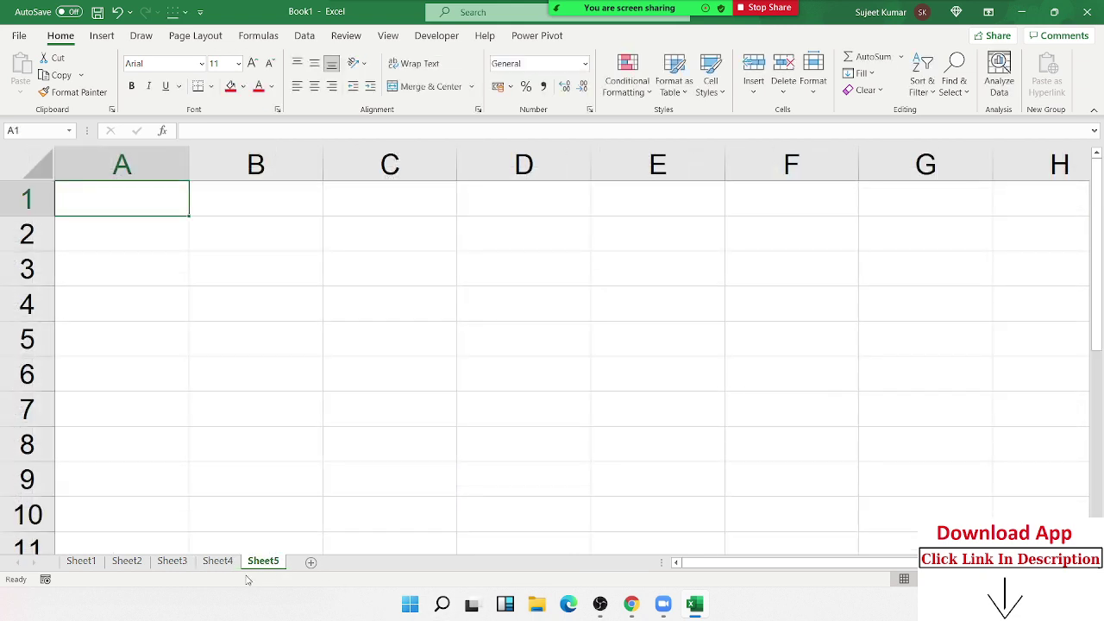
{"action": "left_click", "coordinate": [225, 562]}
{"action": "left_click", "coordinate": [263, 562]}
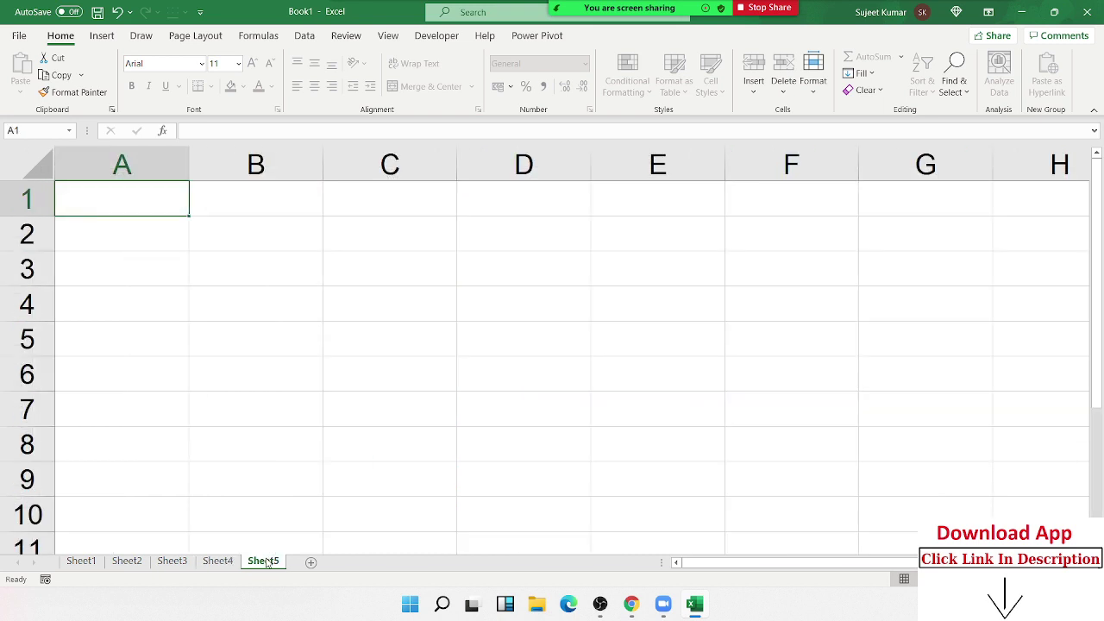
- Enter the label Name in B3 and city in C5
{"action": "left_click", "coordinate": [230, 277]}
{"action": "type", "text": "?N"}
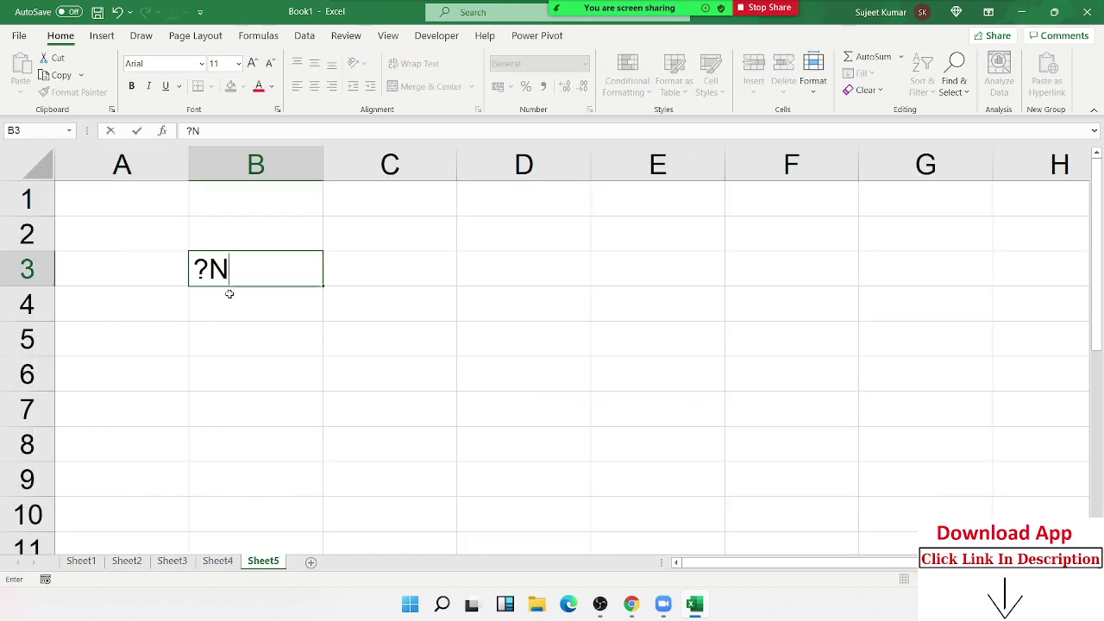
{"action": "key", "text": "BackSpace"}
{"action": "key", "text": "BackSpace"}
{"action": "type", "text": "N"}
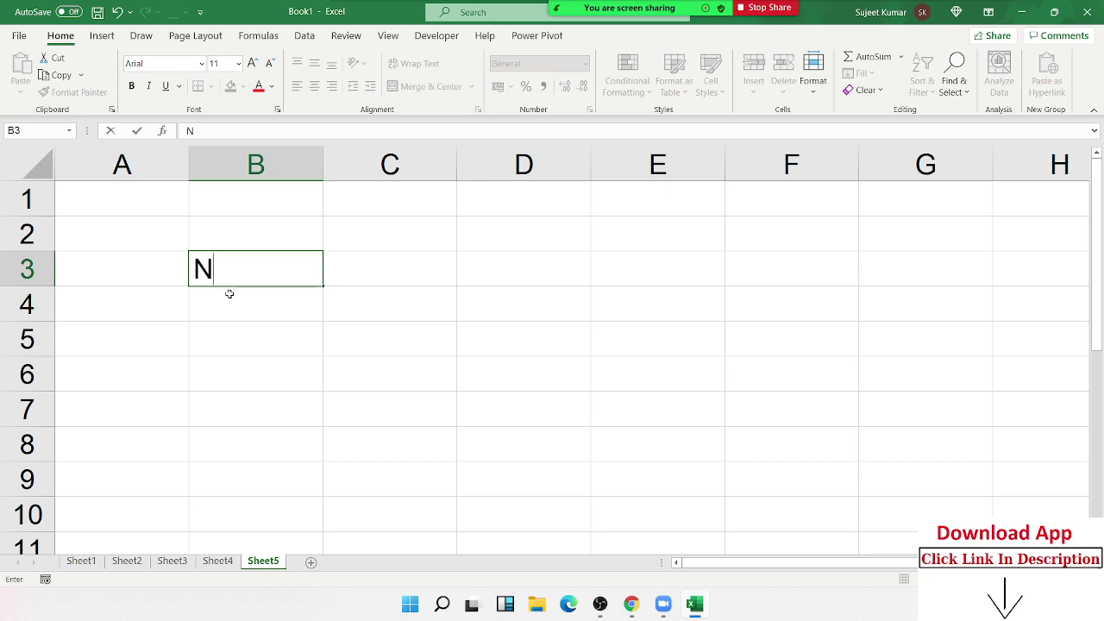
{"action": "type", "text": "a"}
{"action": "type", "text": "me"}
{"action": "key", "text": "Tab"}
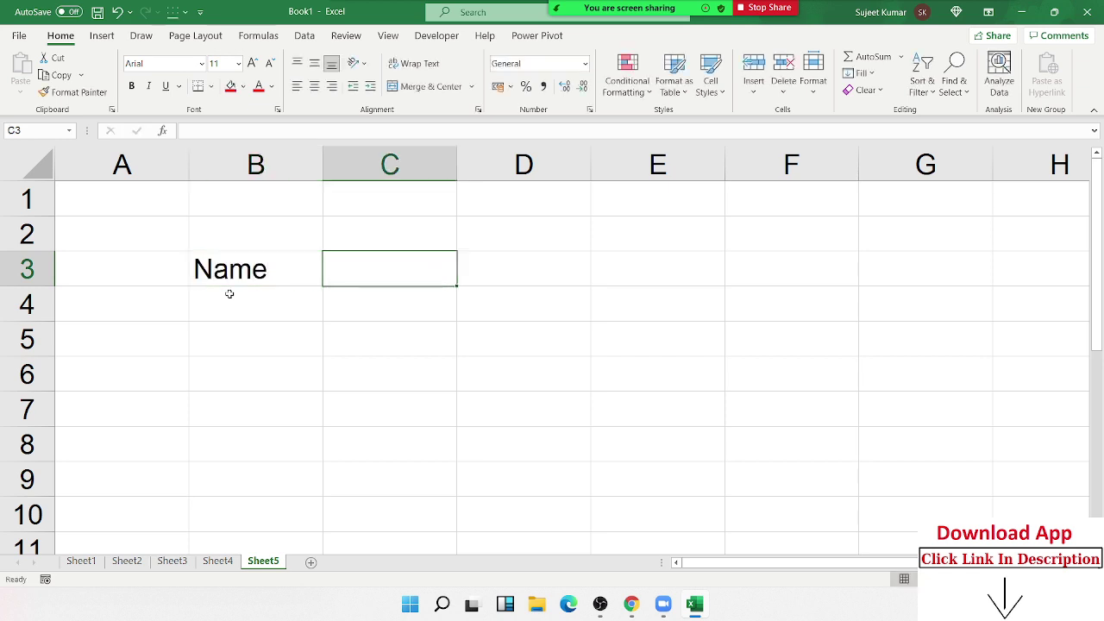
{"action": "key", "text": "Down"}
{"action": "key", "text": "Down"}
{"action": "type", "text": "c"}
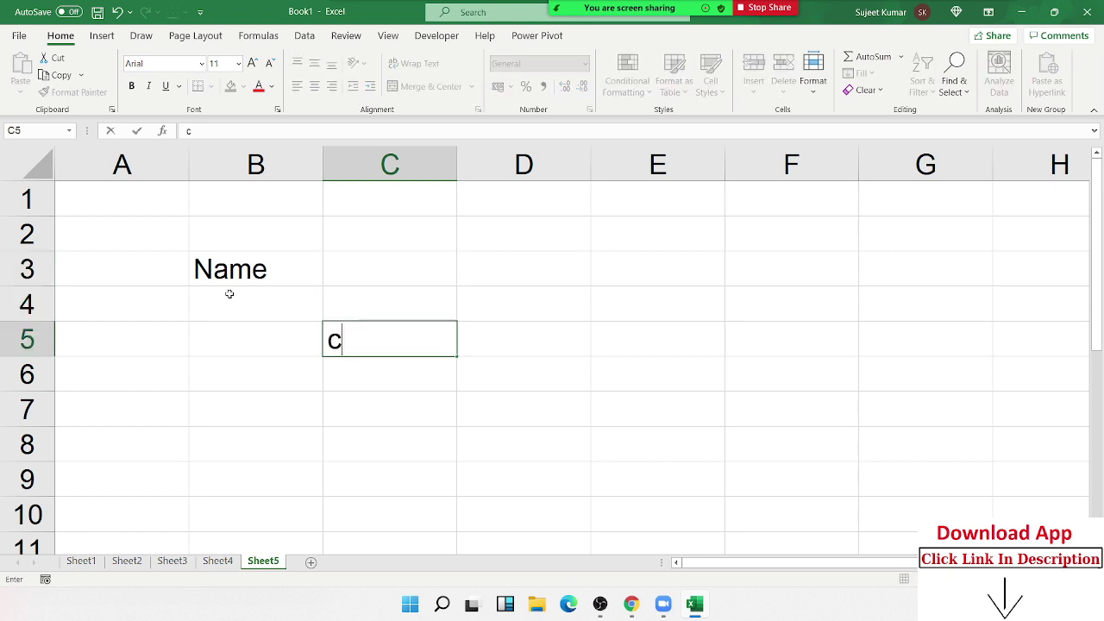
{"action": "type", "text": "ity"}
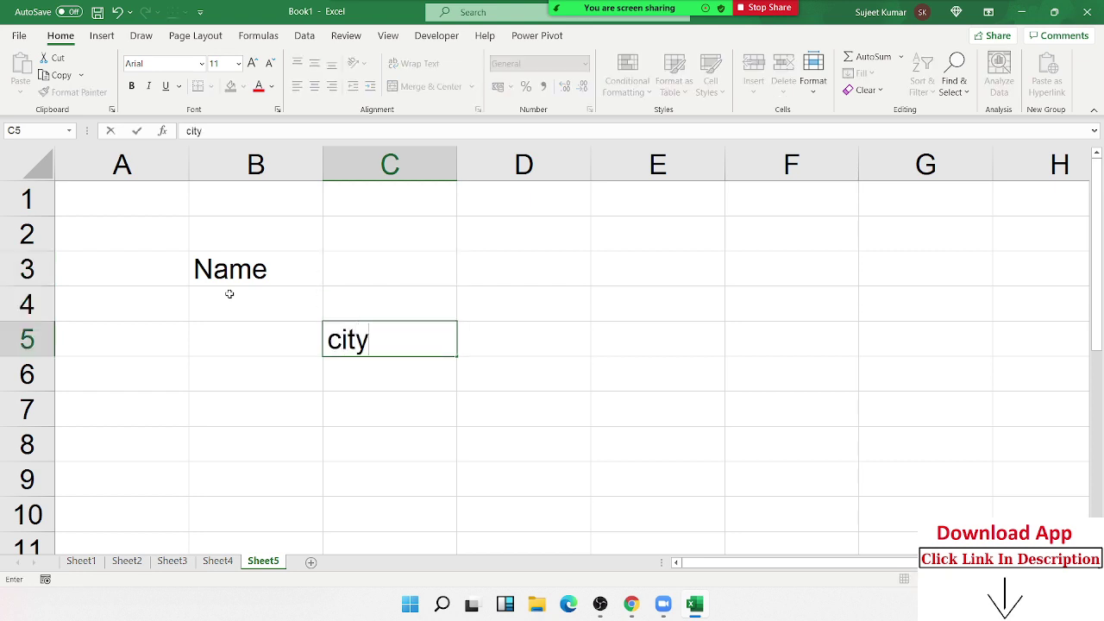
{"action": "key", "text": "Tab"}
- Label D7 as amt, then select C3 and D5 as input cells
{"action": "key", "text": "Right"}
{"action": "key", "text": "Down"}
{"action": "key", "text": "Down"}
{"action": "key", "text": "Left"}
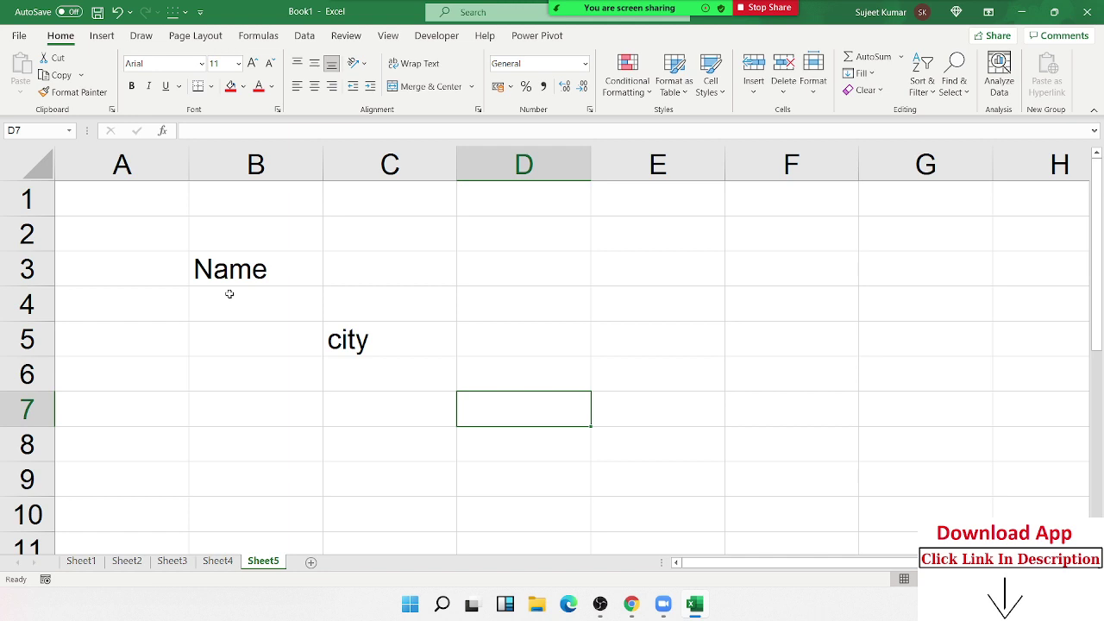
{"action": "type", "text": "amt"}
{"action": "key", "text": "Return"}
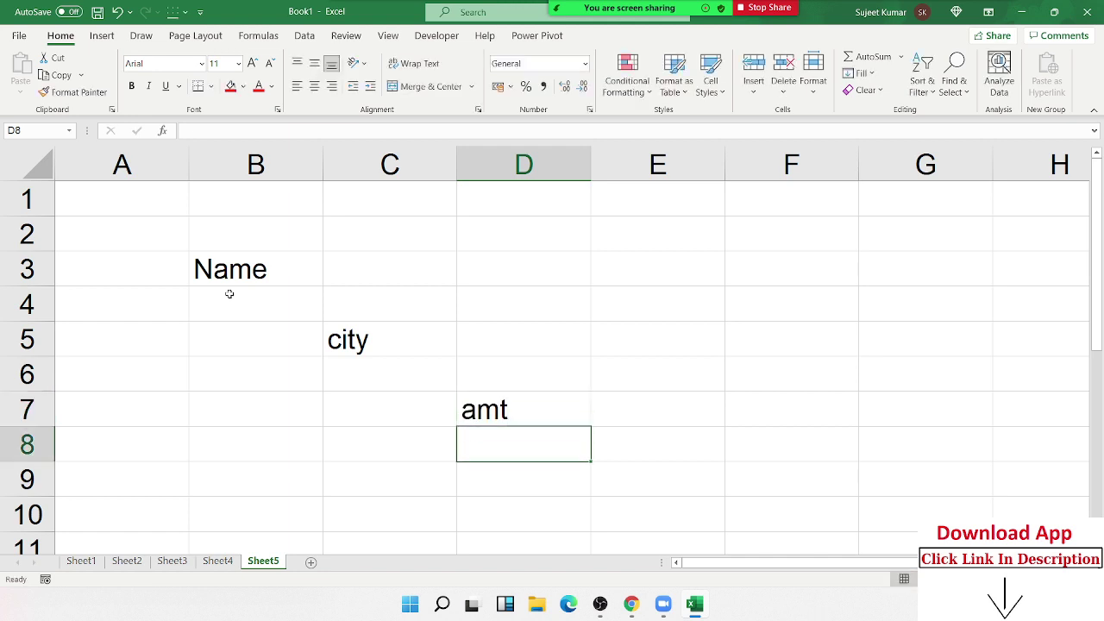
{"action": "left_click", "coordinate": [414, 269]}
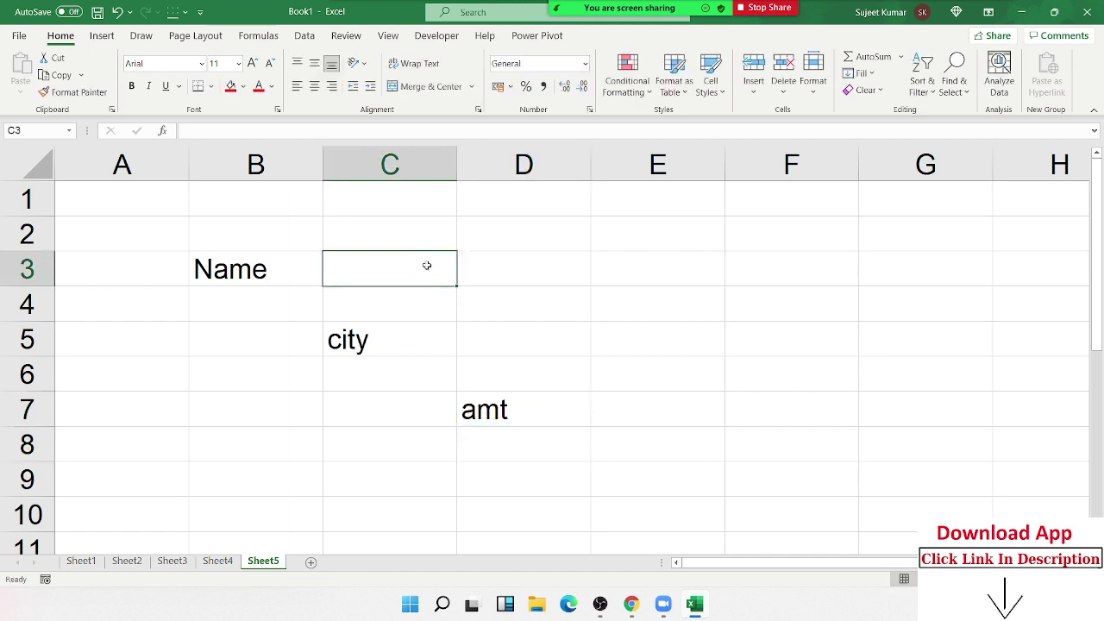
{"action": "left_click", "coordinate": [487, 333], "text": "ctrl"}
- Add E7 to the selection, fill C3, D5 and E7 red and unlock them
{"action": "left_click", "coordinate": [610, 410], "text": "ctrl"}
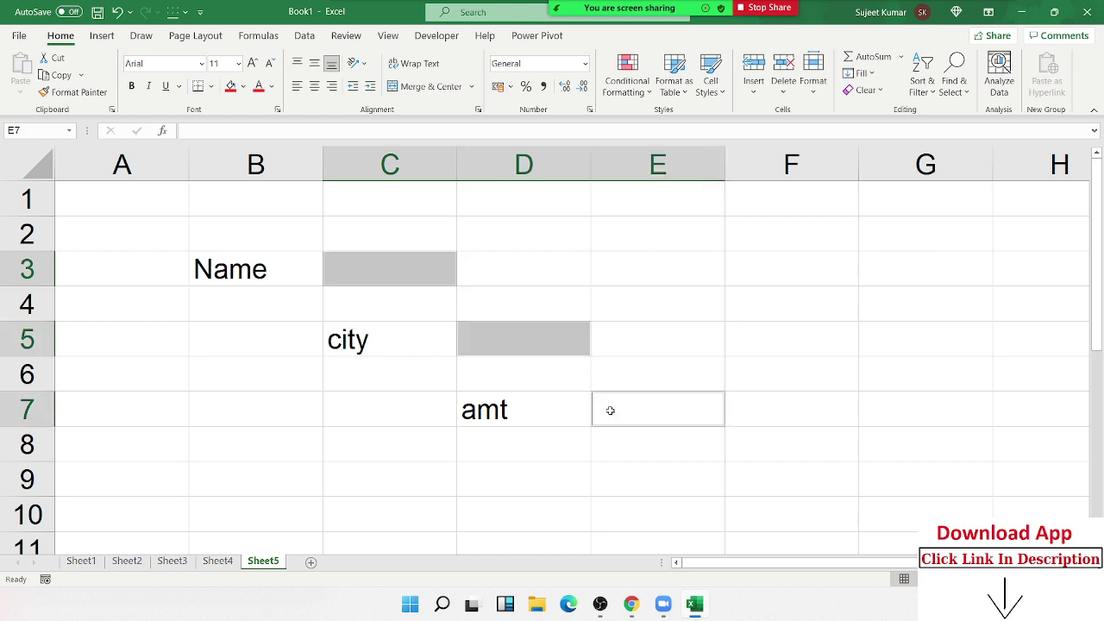
{"action": "right_click", "coordinate": [606, 417]}
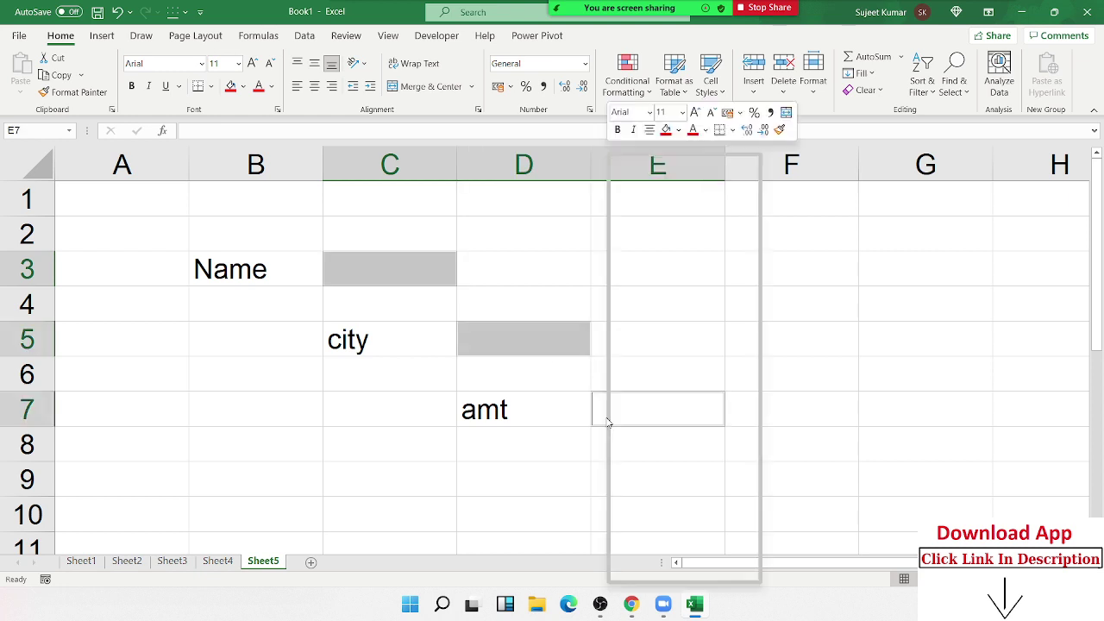
{"action": "left_click", "coordinate": [231, 87]}
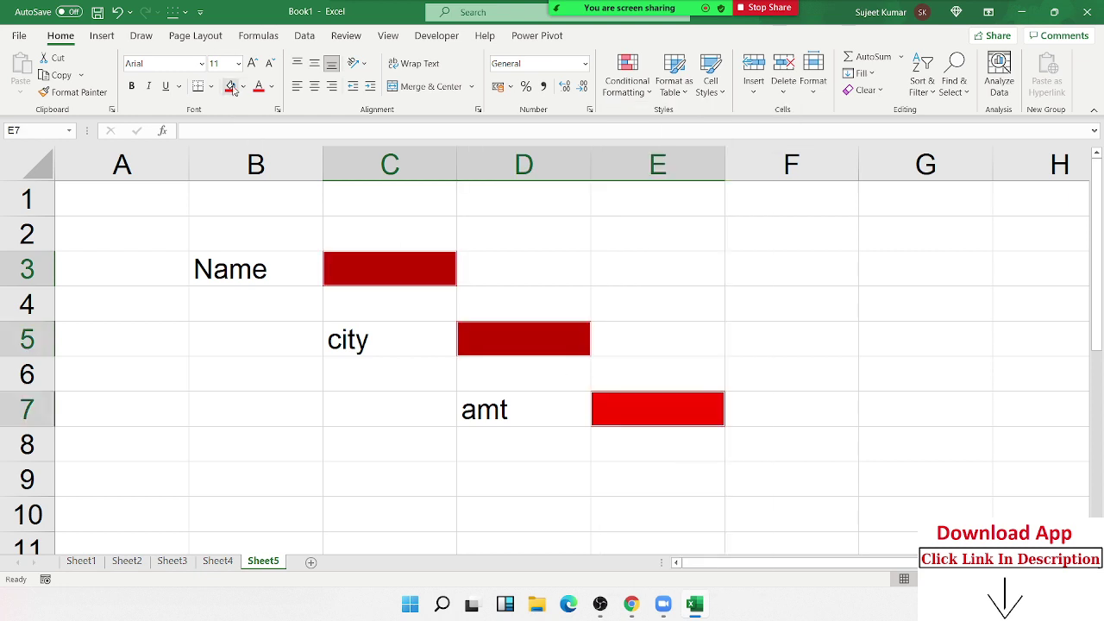
{"action": "right_click", "coordinate": [372, 267]}
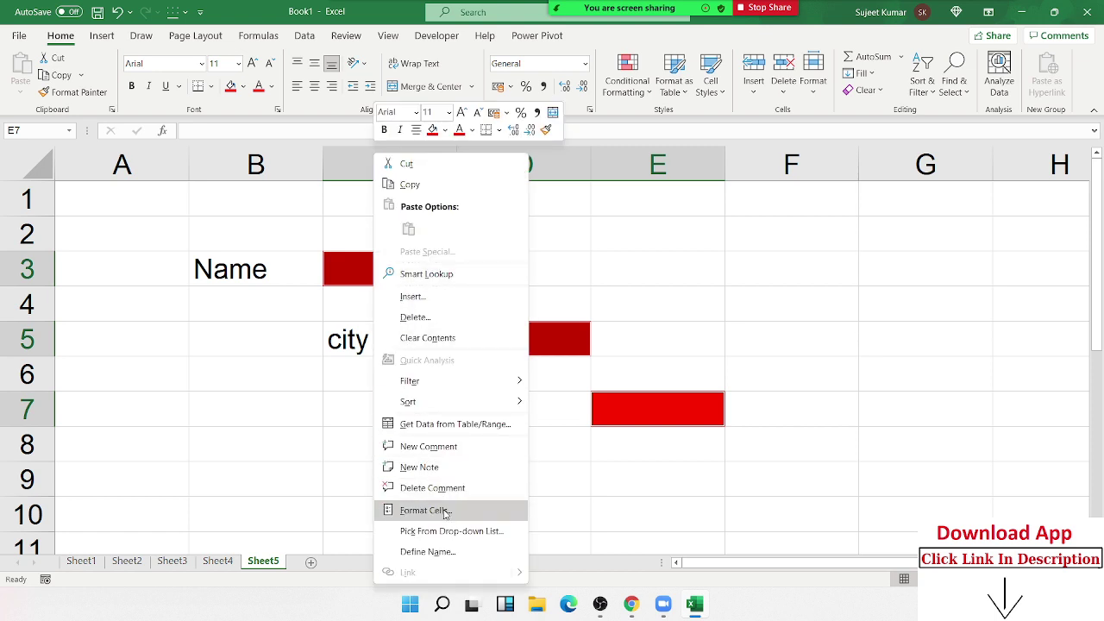
{"action": "left_click", "coordinate": [426, 510]}
{"action": "left_click", "coordinate": [286, 276]}
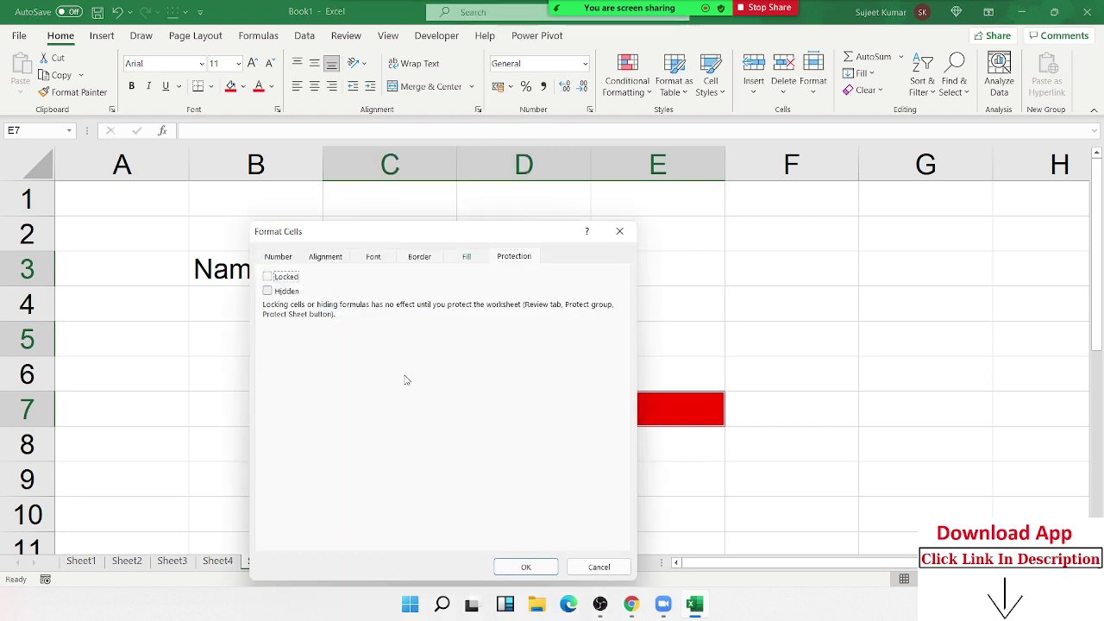
{"action": "left_click", "coordinate": [522, 570]}
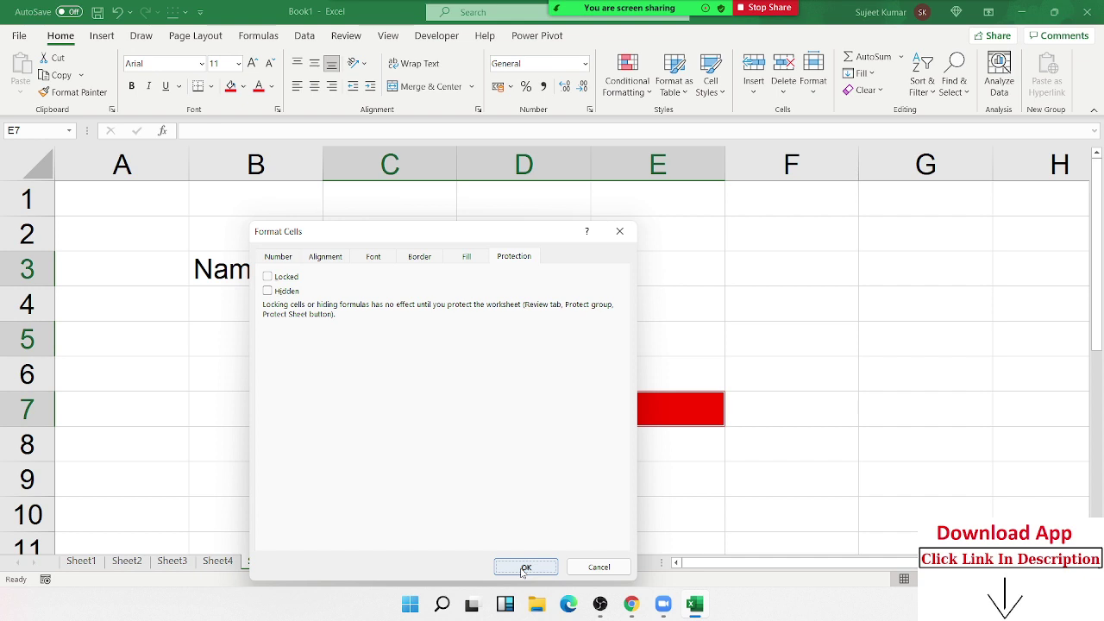
{"action": "left_click", "coordinate": [522, 569]}
- Protect Sheet5 with selecting locked cells disallowed
{"action": "right_click", "coordinate": [285, 562]}
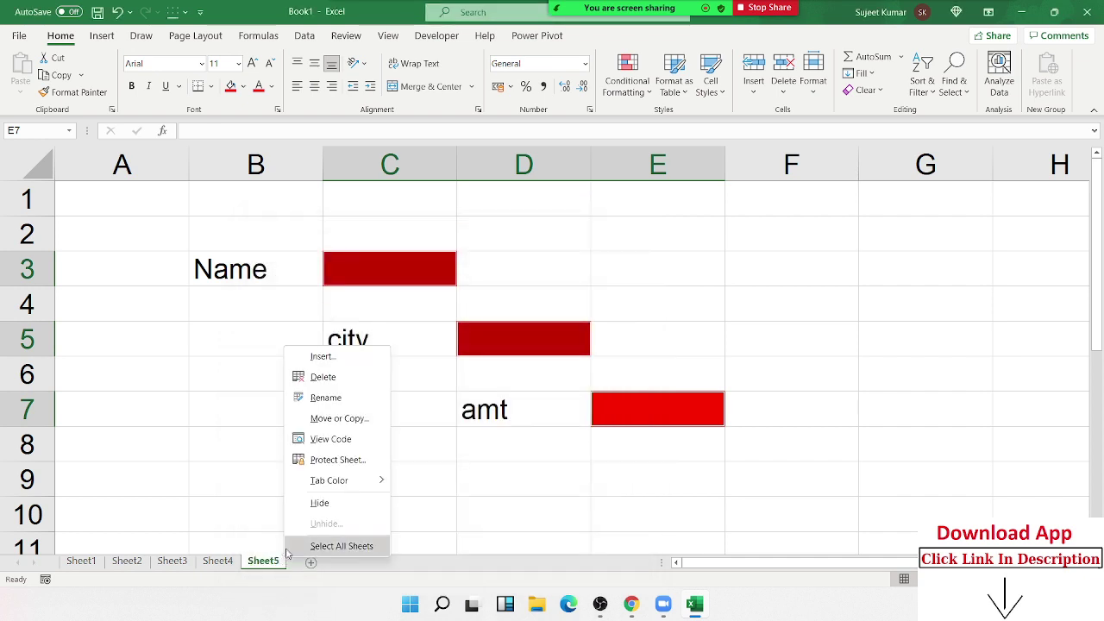
{"action": "left_click", "coordinate": [332, 459]}
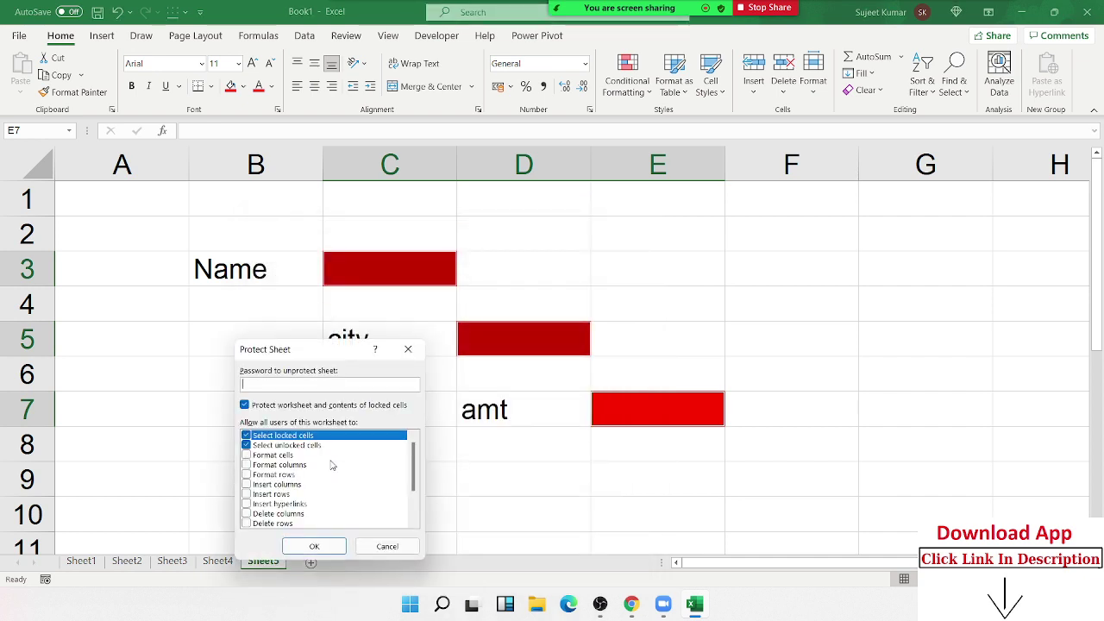
{"action": "left_click", "coordinate": [246, 436]}
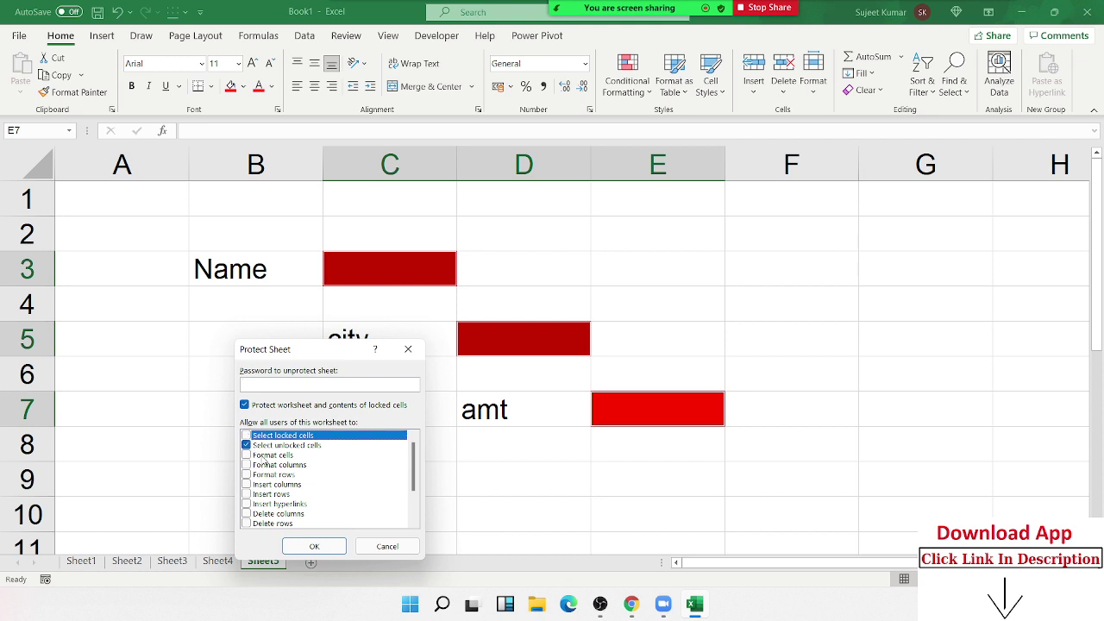
{"action": "left_click", "coordinate": [319, 546]}
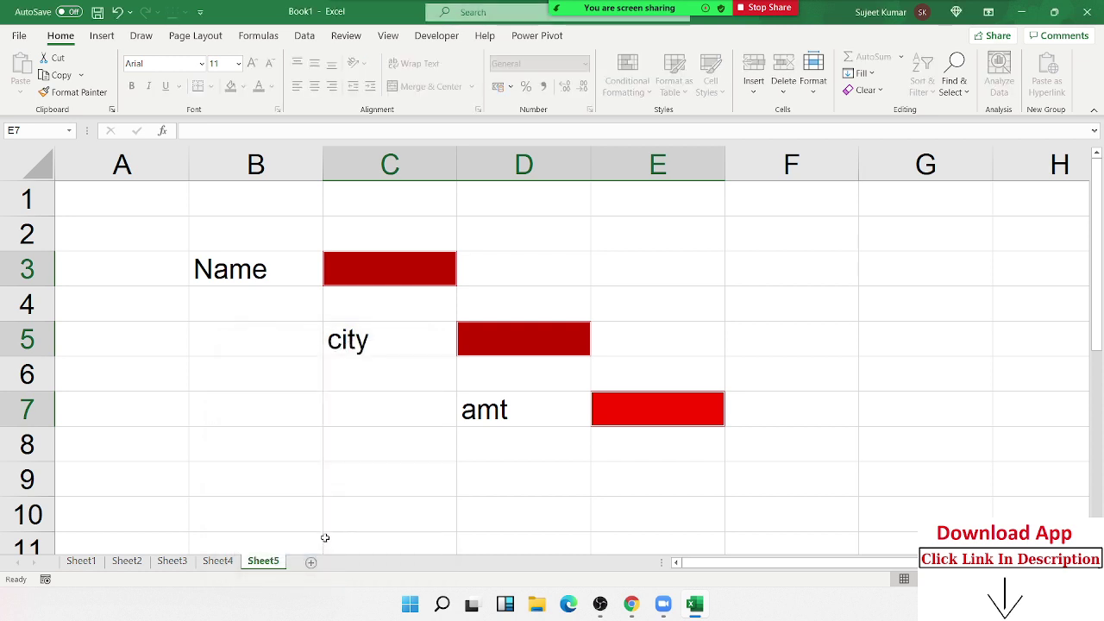
{"action": "key", "text": "Tab"}
- Type Puja into C3 and Tab through the unlocked cells D5 and E7
{"action": "key", "text": "Tab"}
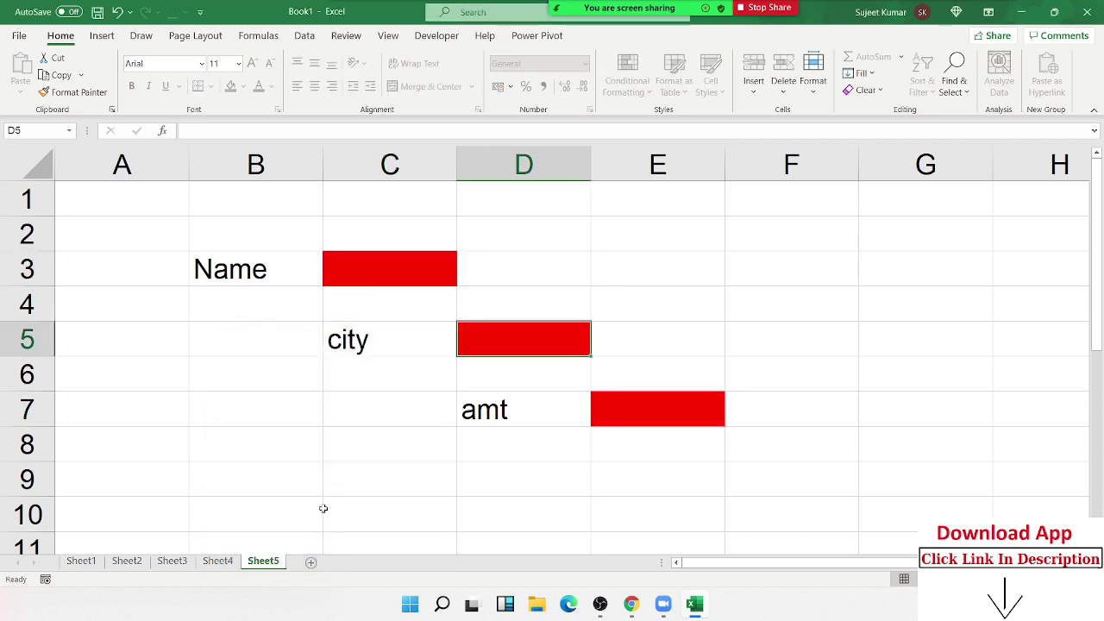
{"action": "key", "text": "Tab"}
{"action": "key", "text": "Tab"}
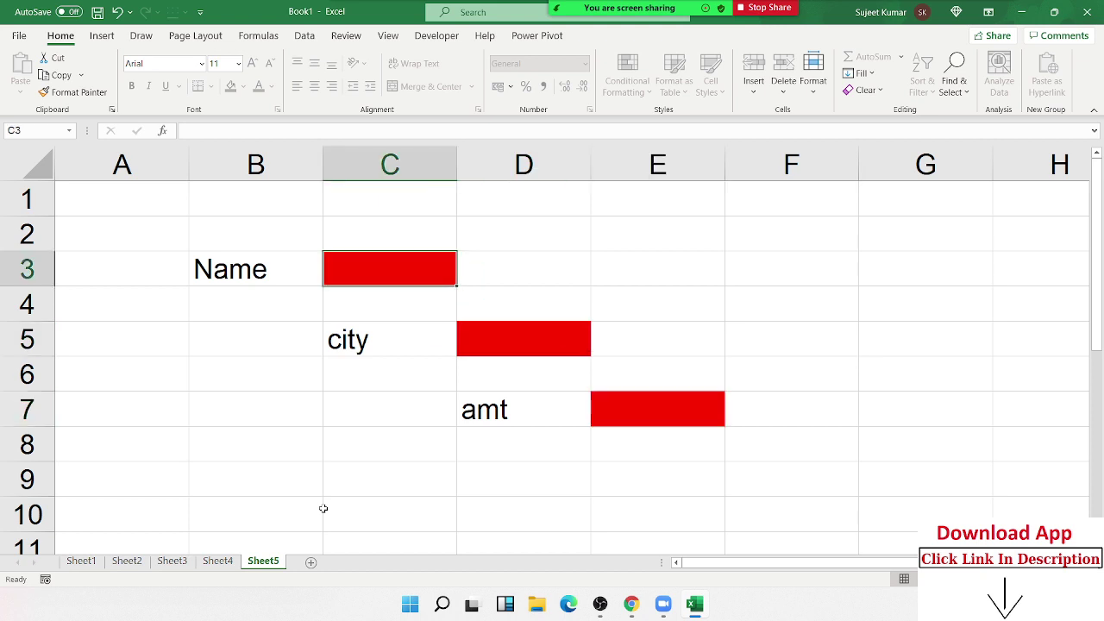
{"action": "type", "text": "Pu8j"}
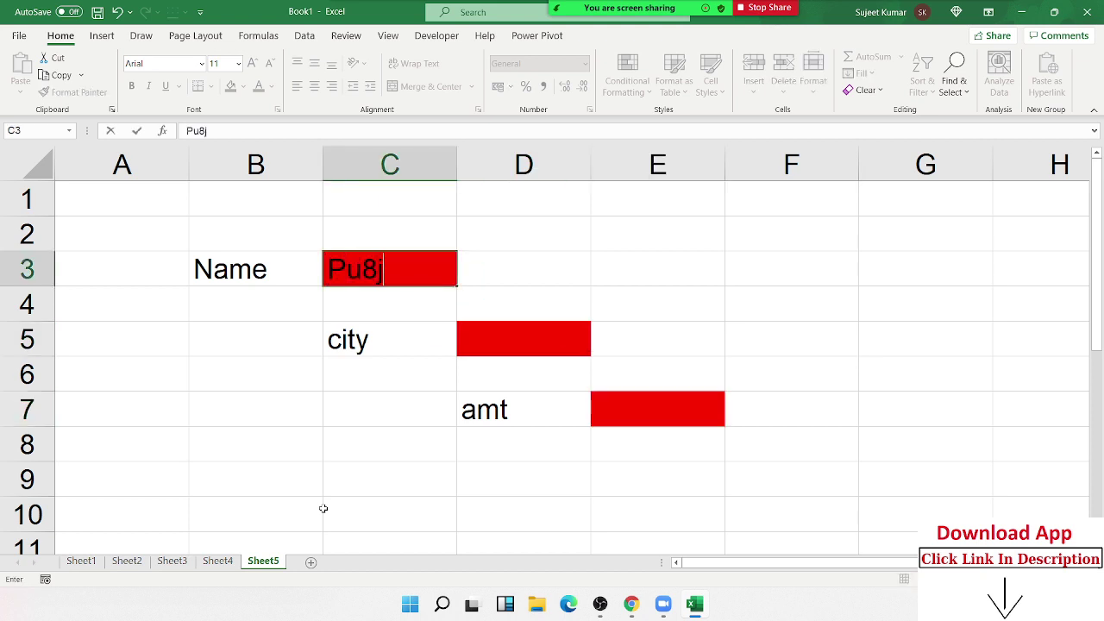
{"action": "type", "text": "a"}
{"action": "key", "text": "BackSpace"}
{"action": "key", "text": "BackSpace"}
{"action": "key", "text": "BackSpace"}
{"action": "type", "text": "ja"}
{"action": "key", "text": "Tab"}
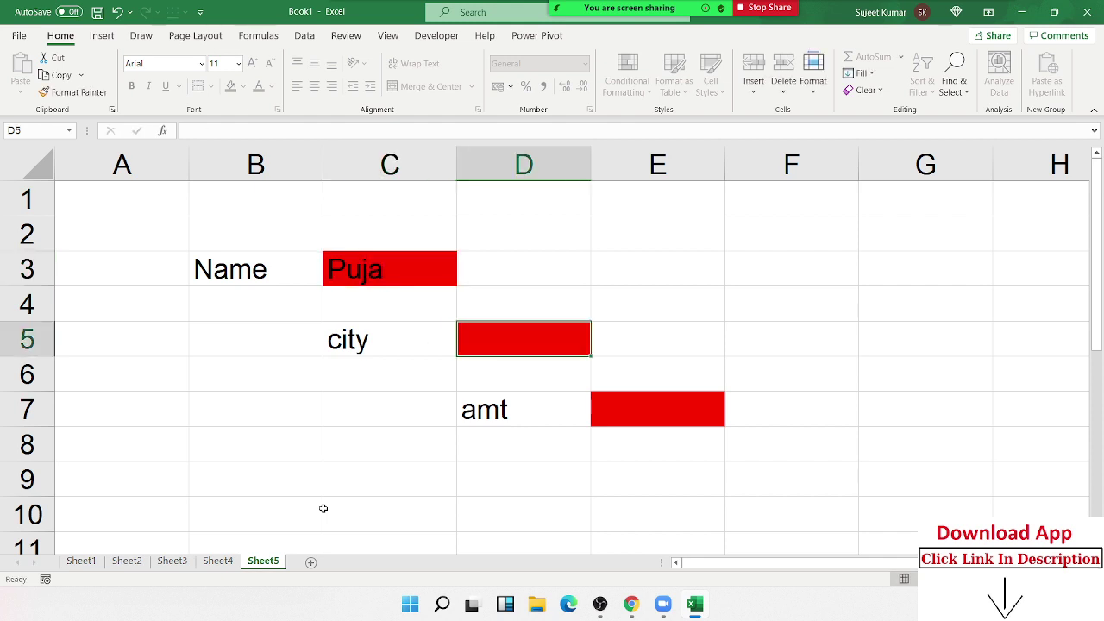
{"action": "key", "text": "Tab"}
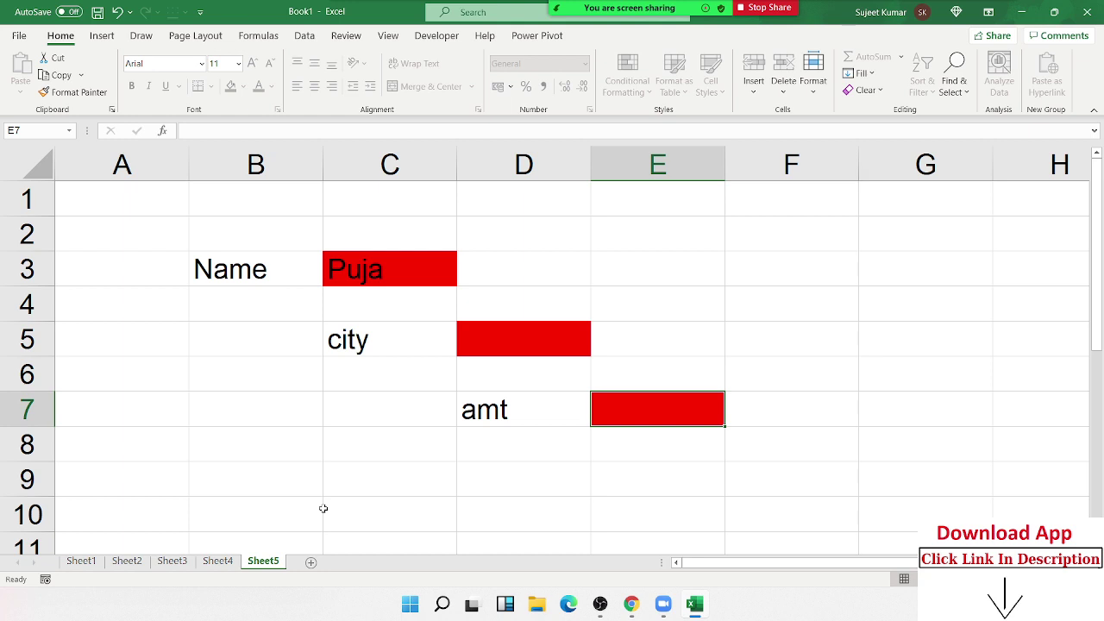
- Add Sheet6 and fill C6:G21 light green and M6:P21 blue
{"action": "left_click", "coordinate": [311, 562]}
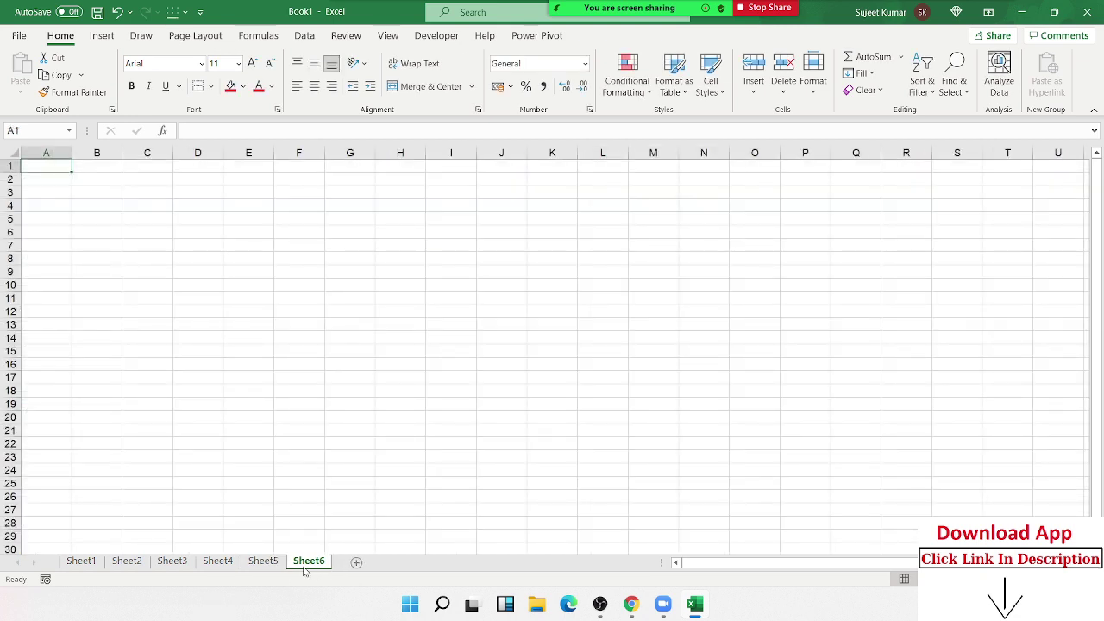
{"action": "key", "text": "ctrl+Page_Up"}
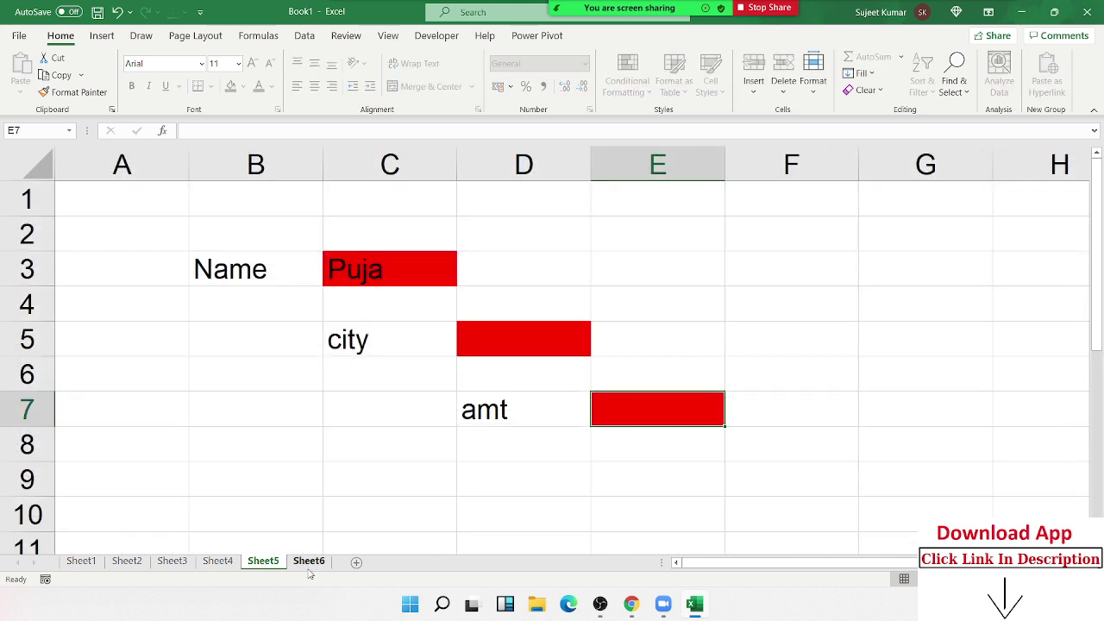
{"action": "left_click", "coordinate": [311, 562]}
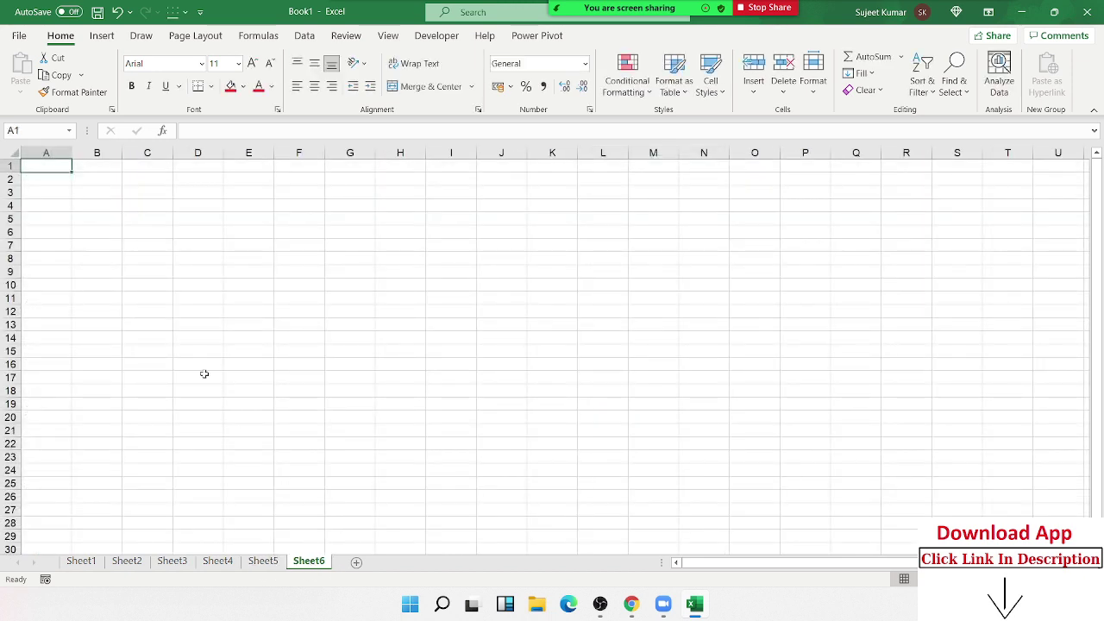
{"action": "left_click_drag", "start_coordinate": [130, 229], "coordinate": [339, 435]}
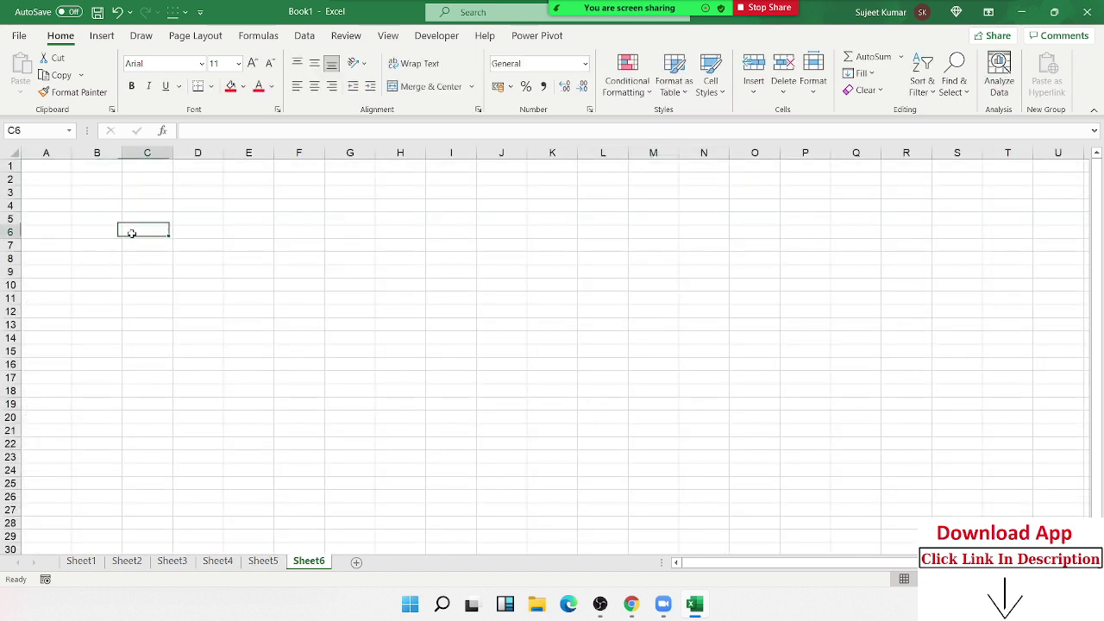
{"action": "left_click", "coordinate": [244, 87]}
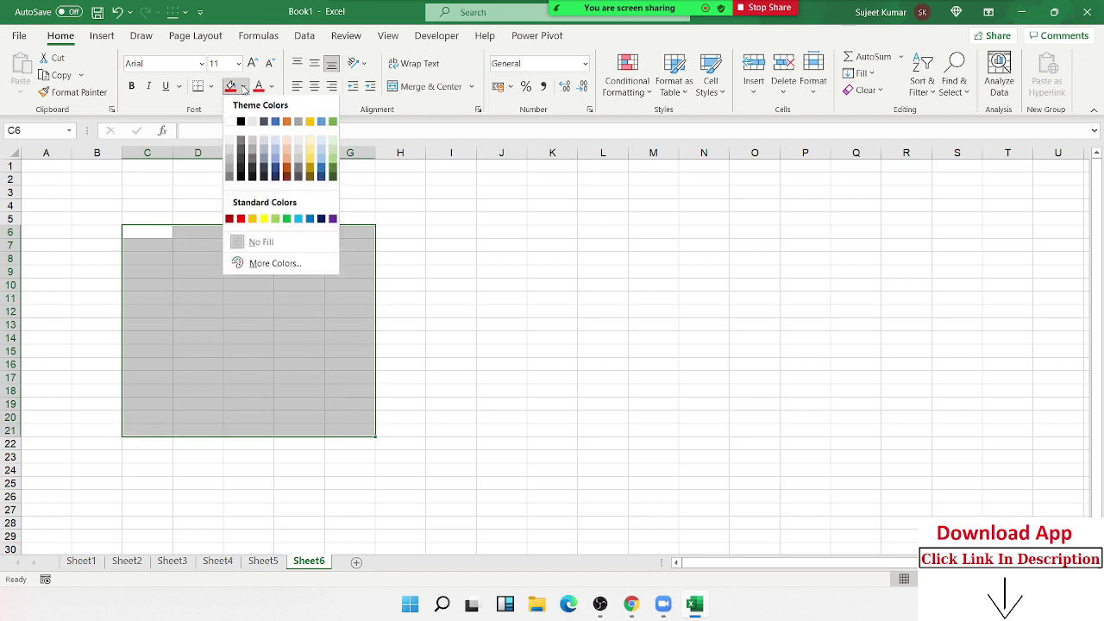
{"action": "left_click", "coordinate": [276, 218]}
{"action": "left_click_drag", "start_coordinate": [643, 231], "coordinate": [823, 430]}
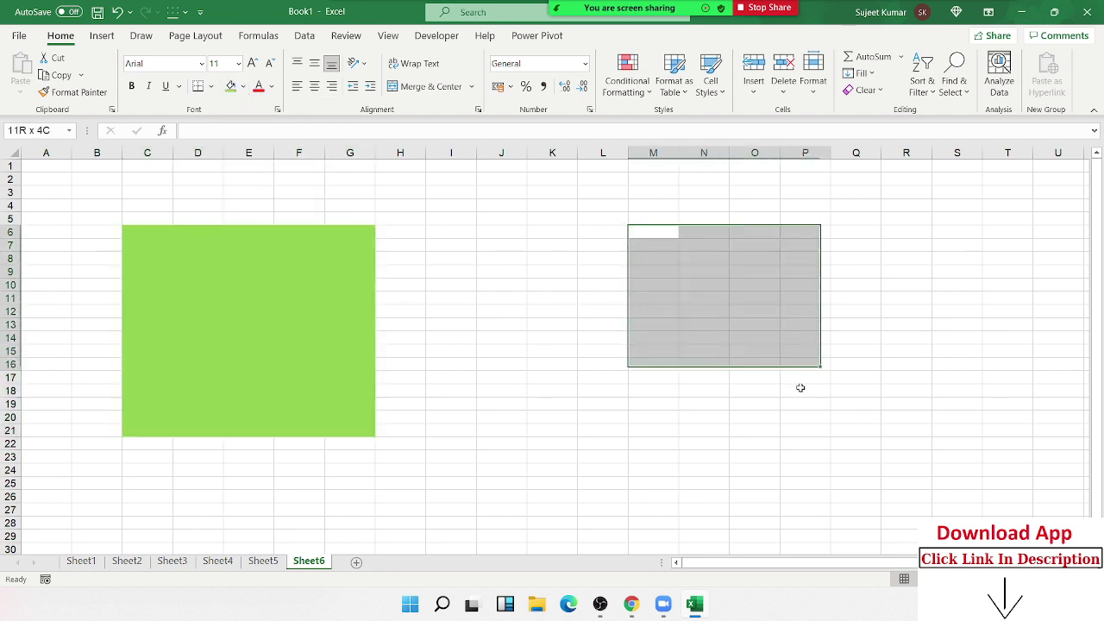
{"action": "left_click", "coordinate": [244, 86]}
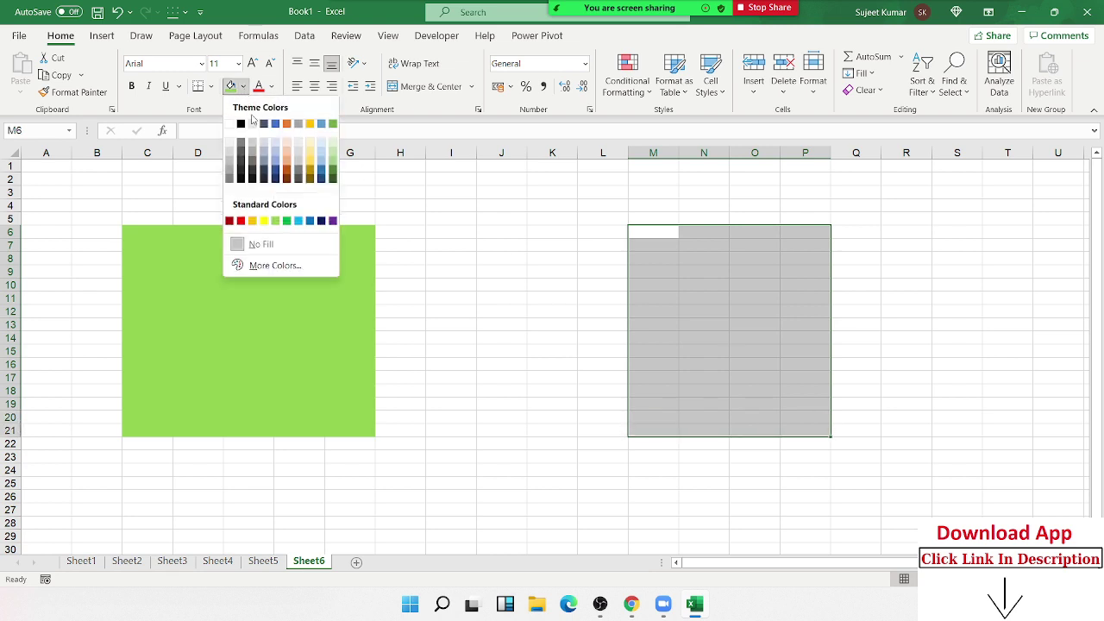
{"action": "left_click", "coordinate": [309, 222]}
- Label the green block A in C5 and the blue block B in M5
{"action": "left_click", "coordinate": [141, 220]}
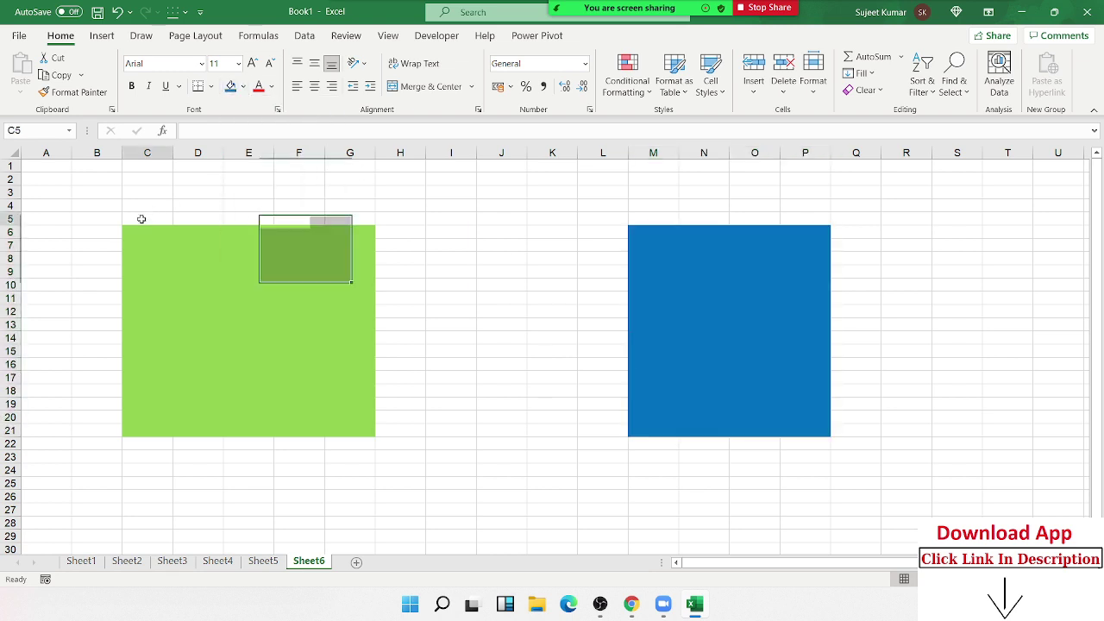
{"action": "type", "text": "A"}
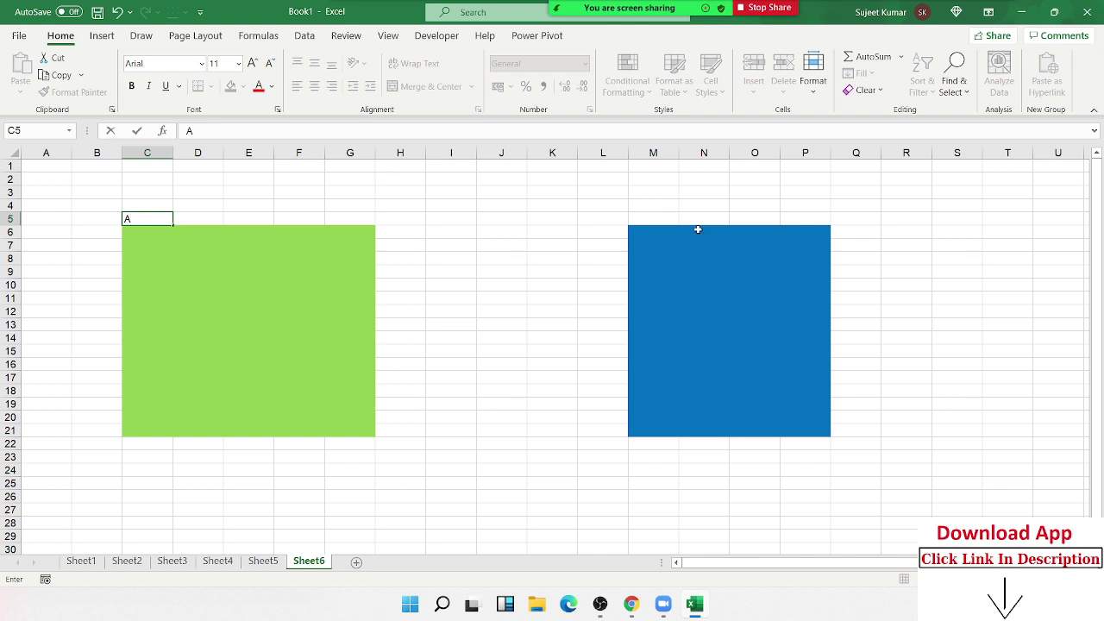
{"action": "left_click", "coordinate": [660, 230]}
{"action": "left_click", "coordinate": [658, 218]}
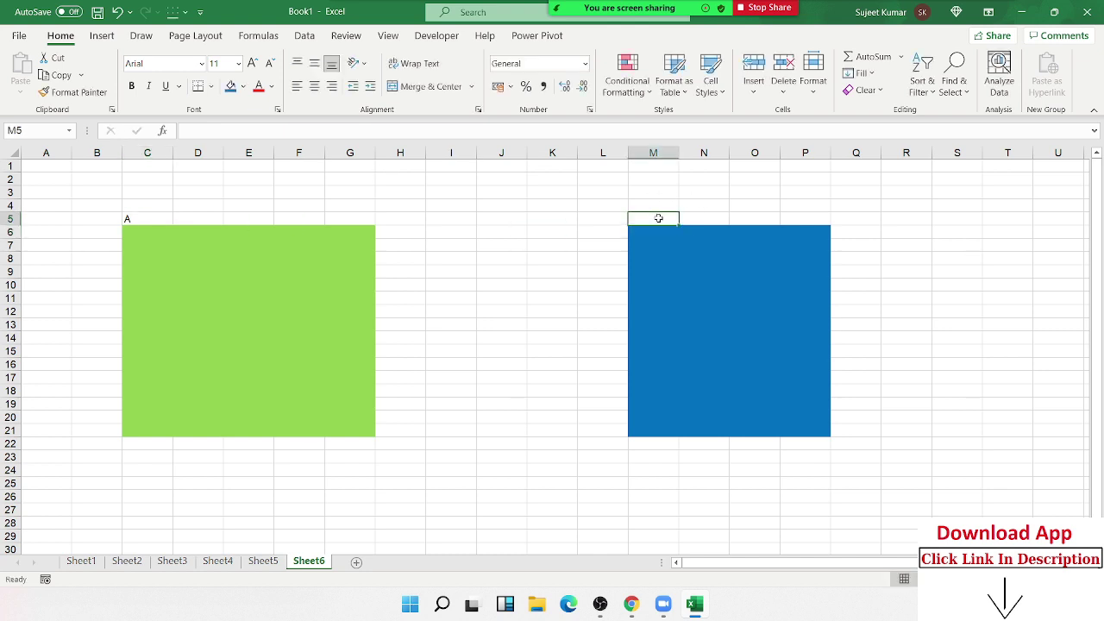
{"action": "type", "text": "B"}
{"action": "key", "text": "Return"}
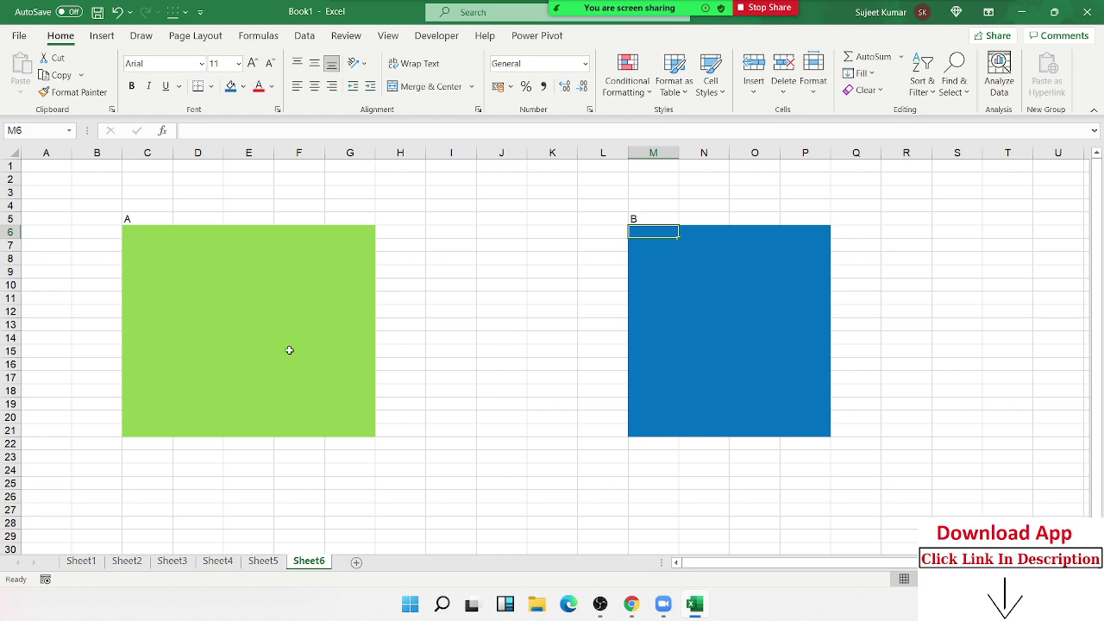
{"action": "left_click", "coordinate": [354, 336]}
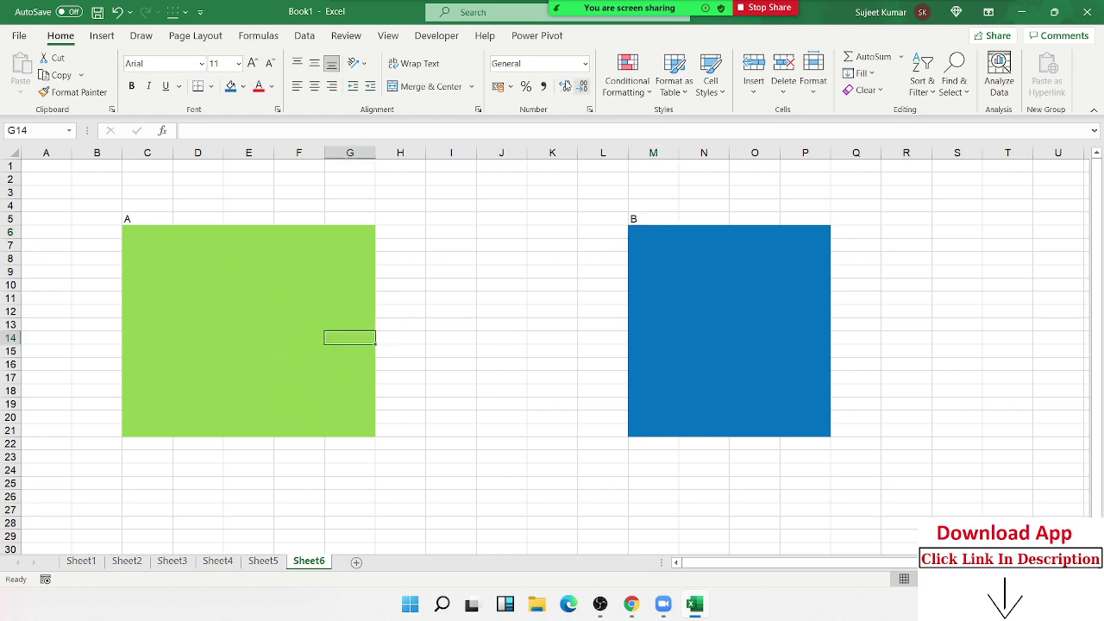
- Create a password-protected editable range A covering C6:G21
{"action": "left_click", "coordinate": [346, 37]}
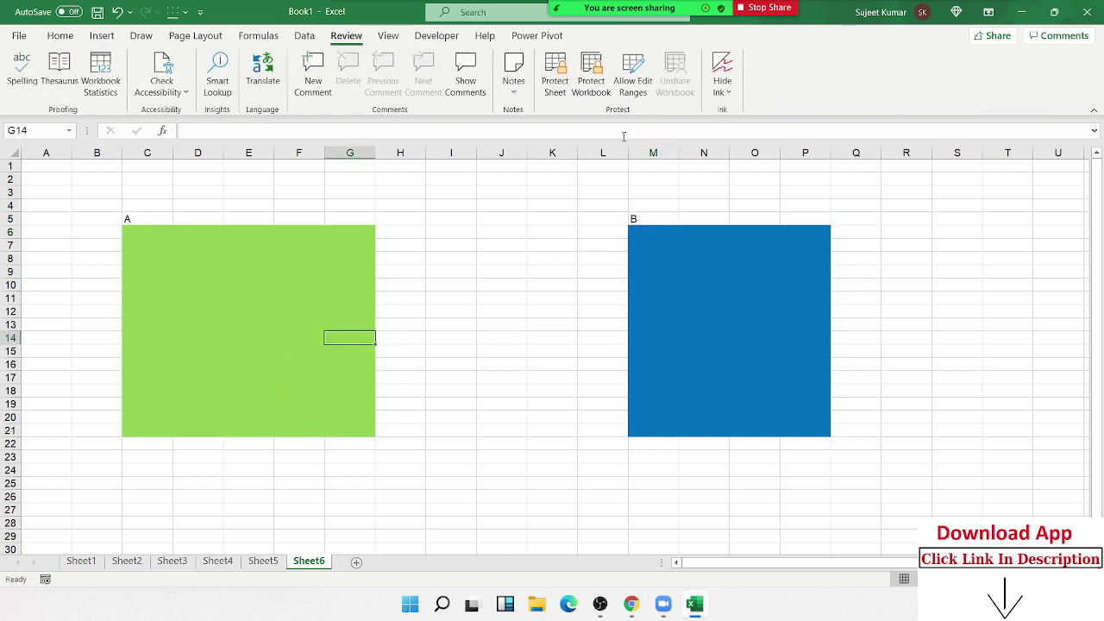
{"action": "left_click", "coordinate": [634, 79]}
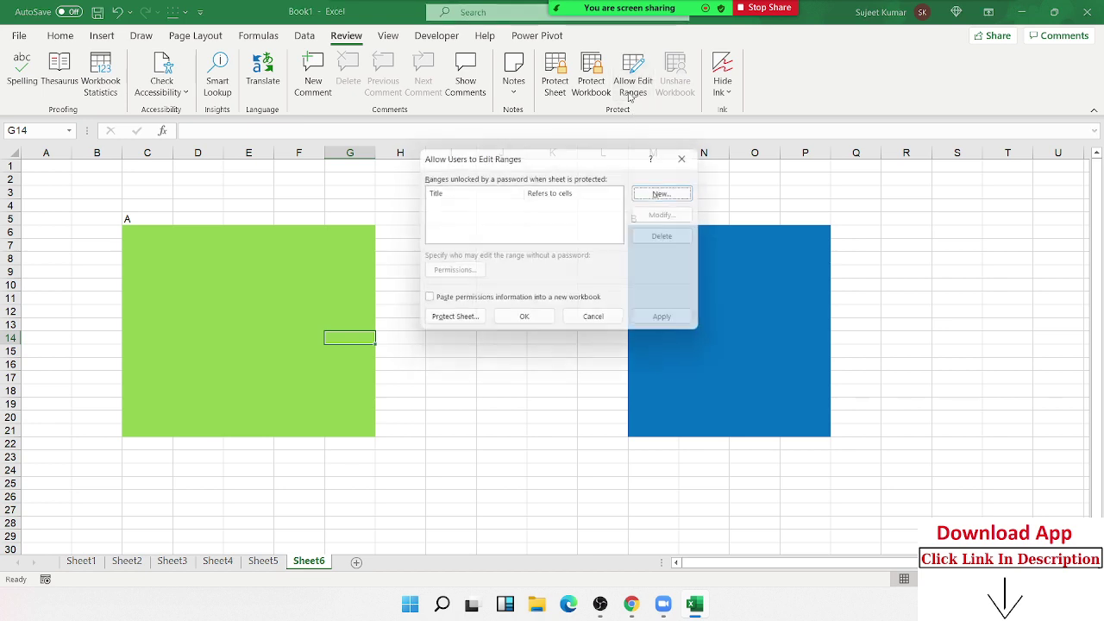
{"action": "left_click", "coordinate": [661, 193]}
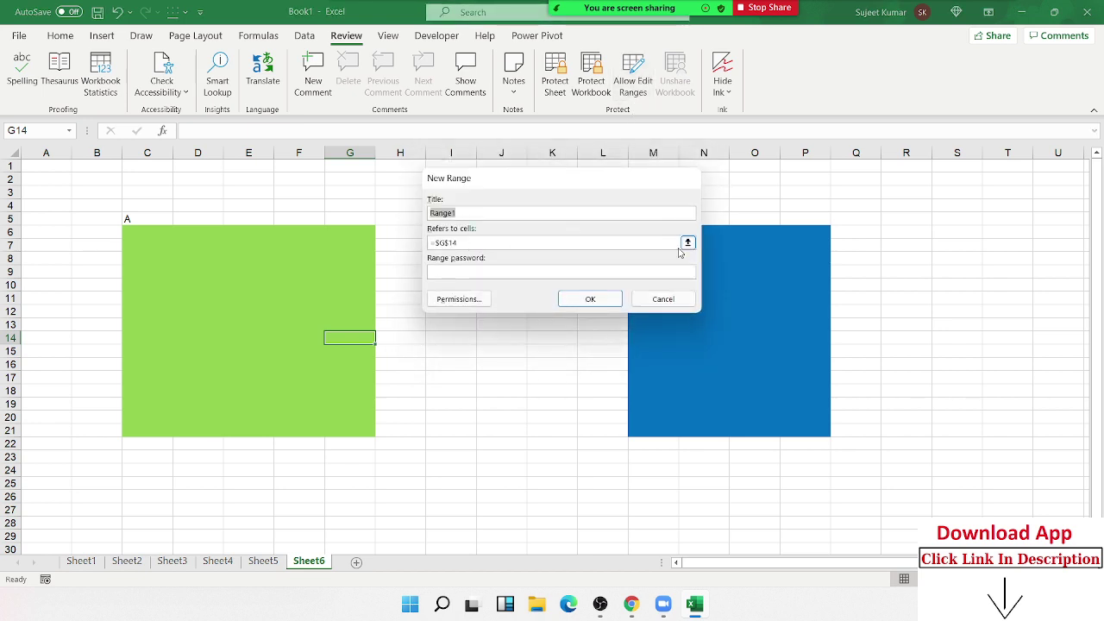
{"action": "left_click", "coordinate": [688, 242]}
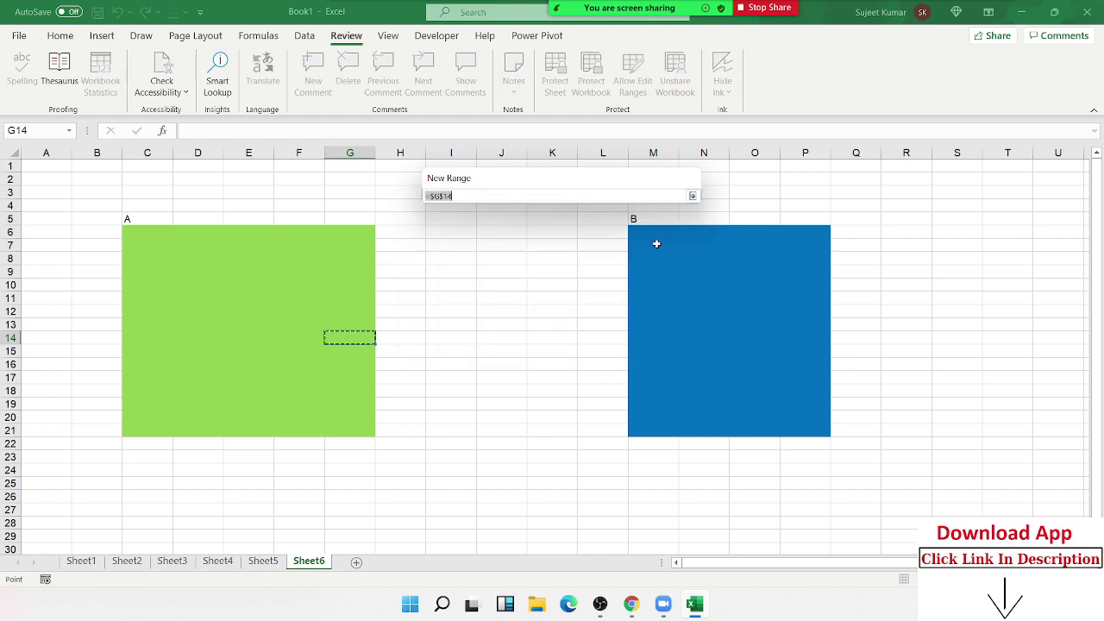
{"action": "left_click_drag", "start_coordinate": [128, 230], "coordinate": [362, 432]}
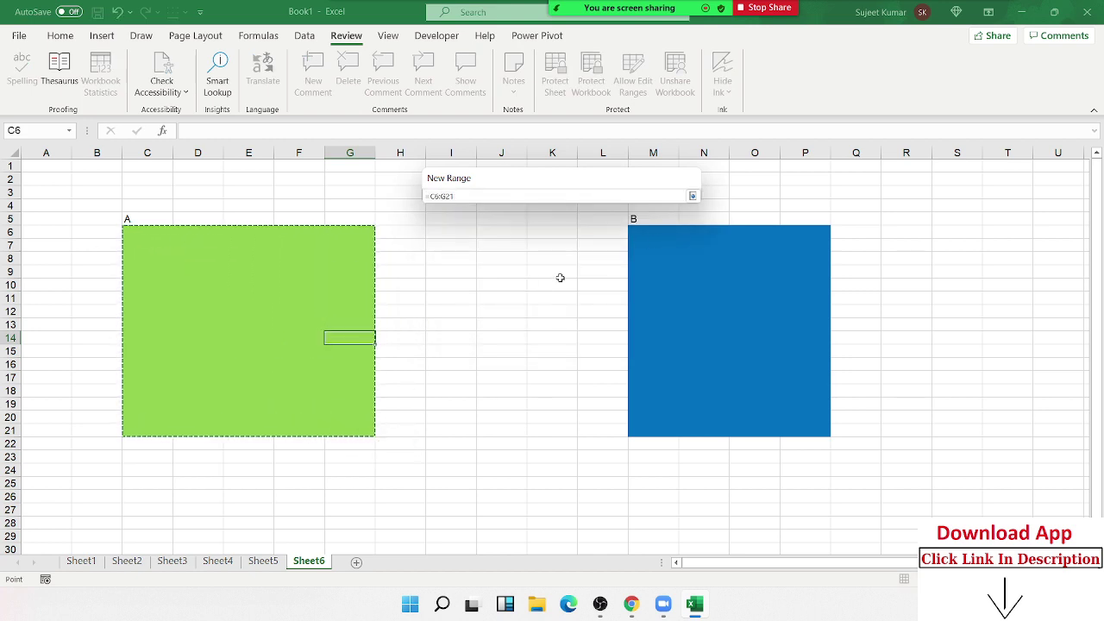
{"action": "left_click", "coordinate": [691, 195]}
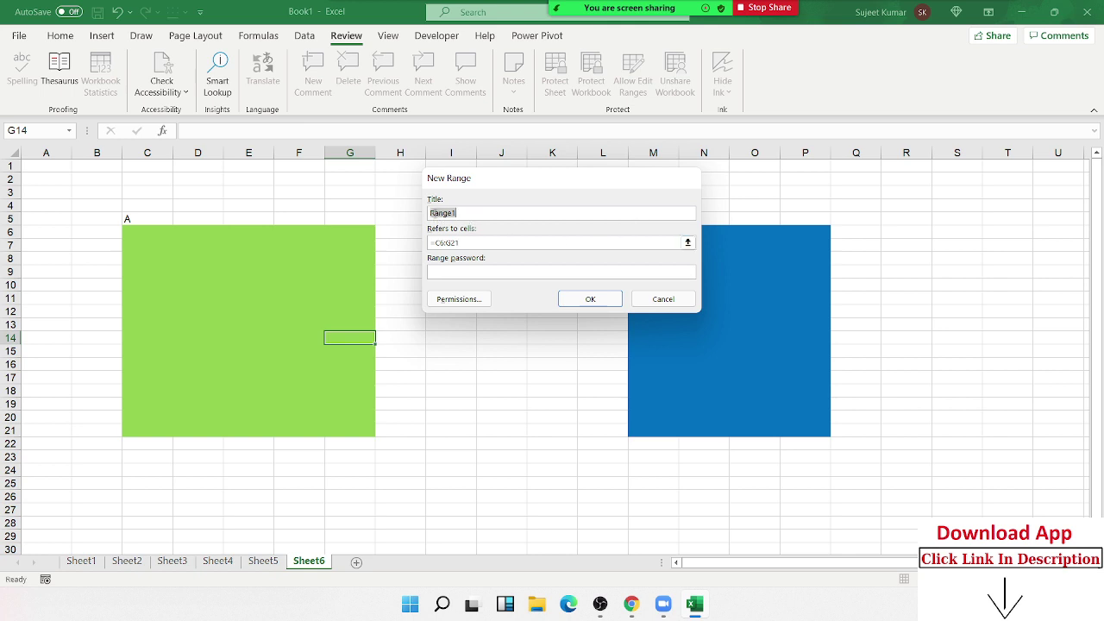
{"action": "type", "text": "A"}
{"action": "key", "text": "Return"}
{"action": "key", "text": "Return"}
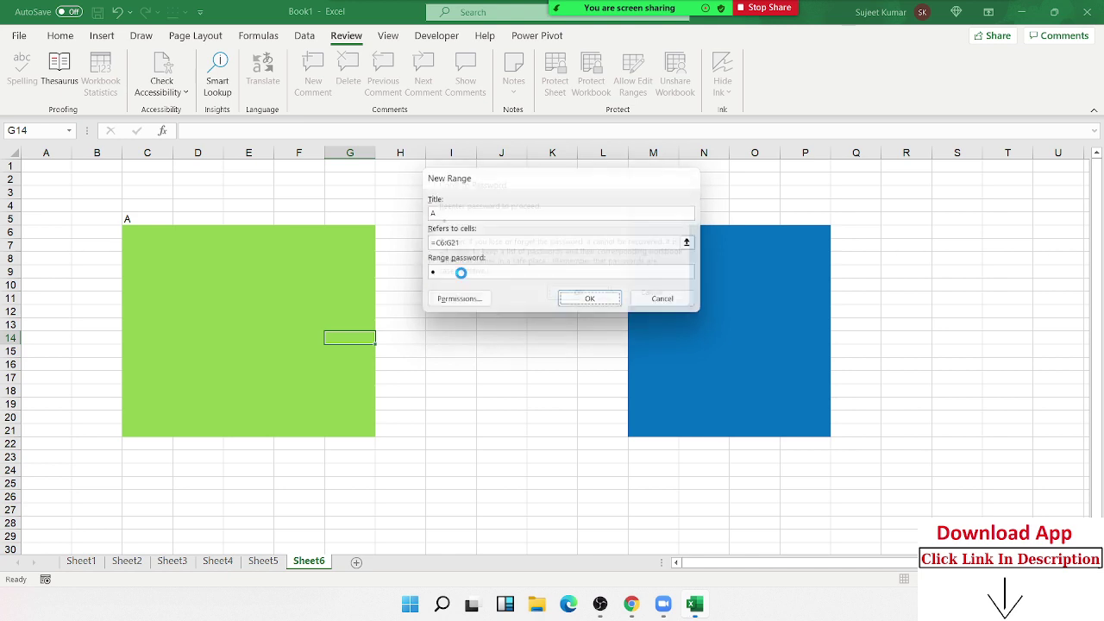
- Create password-protected range B covering M6:P21 and close the Allow Edit Ranges list
{"action": "left_click", "coordinate": [665, 193]}
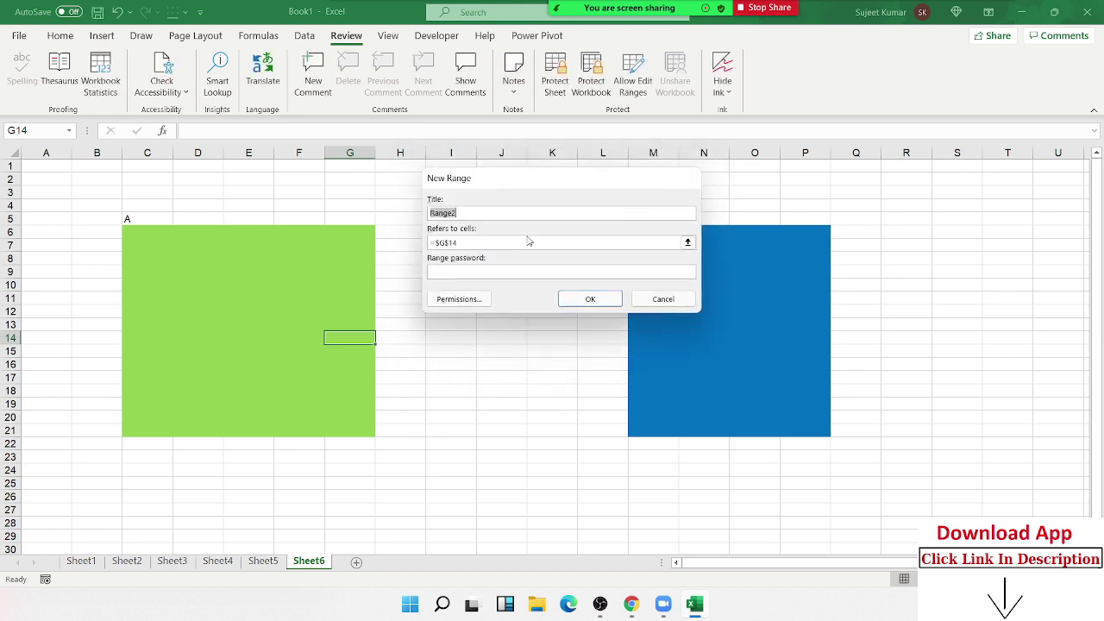
{"action": "type", "text": "B"}
{"action": "key", "text": "Tab"}
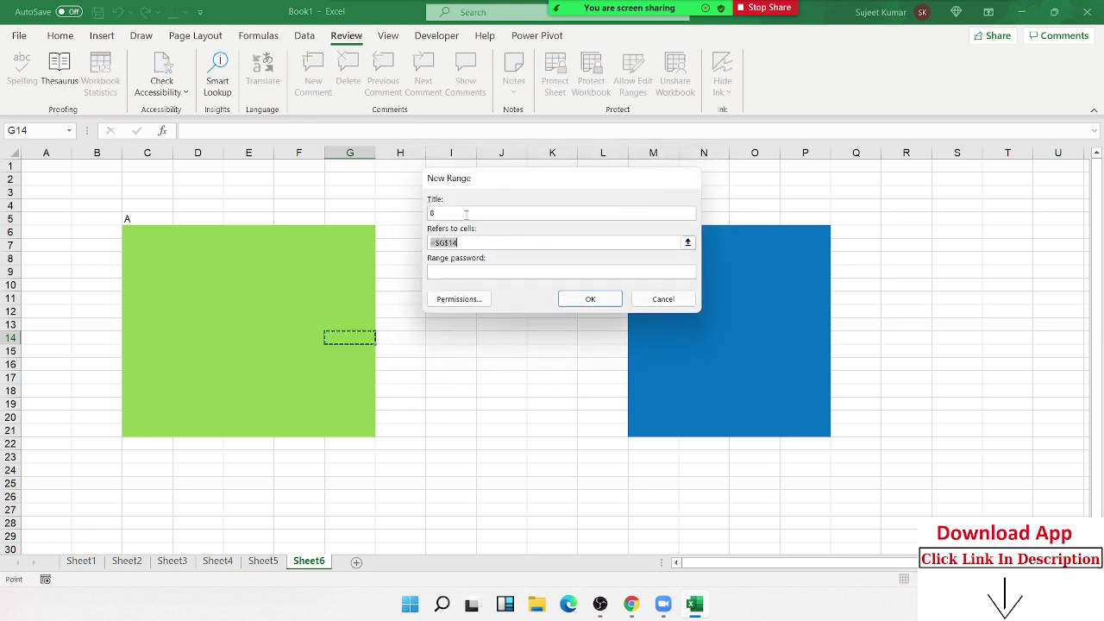
{"action": "left_click", "coordinate": [687, 243]}
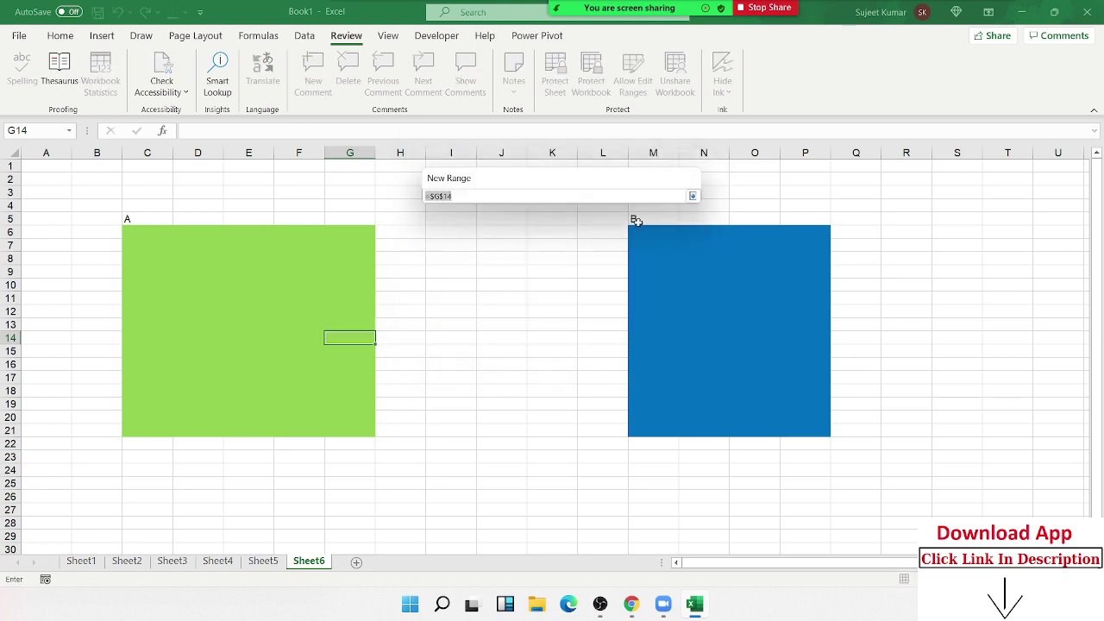
{"action": "mouse_move", "coordinate": [634, 228]}
{"action": "left_mouse_down"}
{"action": "mouse_move", "coordinate": [775, 351]}
{"action": "mouse_move", "coordinate": [799, 427]}
{"action": "left_mouse_up"}
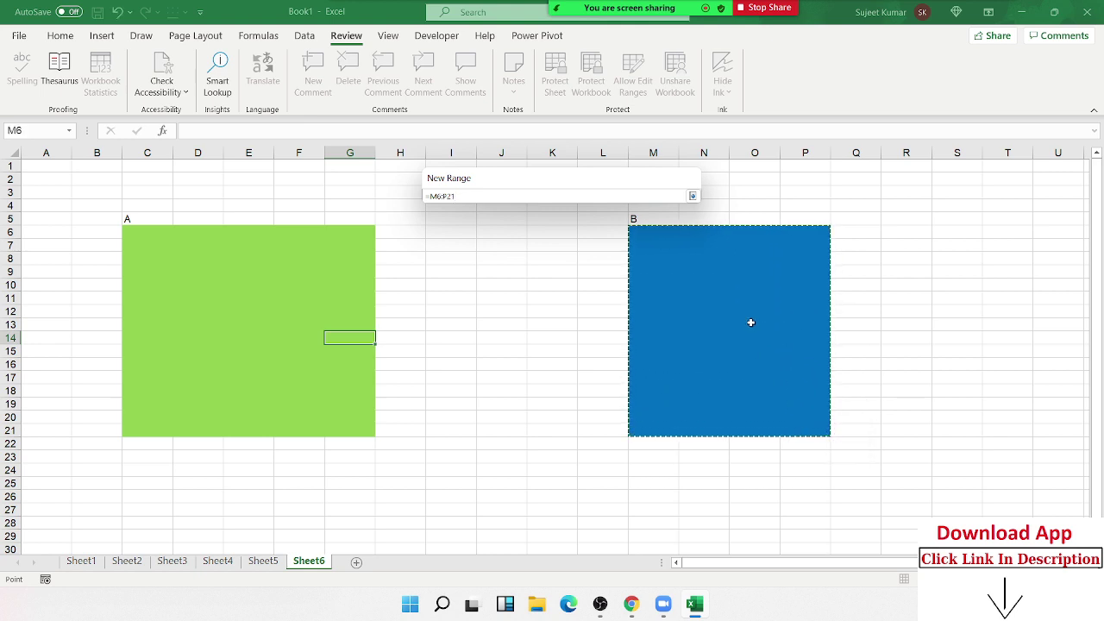
{"action": "left_click", "coordinate": [692, 196]}
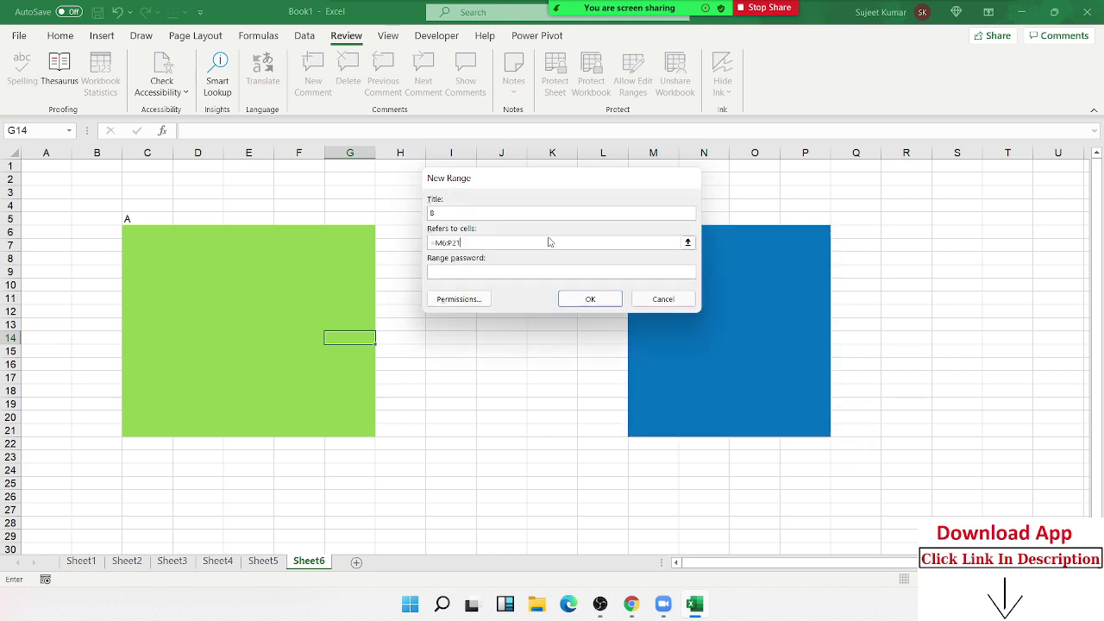
{"action": "left_click", "coordinate": [449, 268]}
{"action": "type", "text": "1"}
{"action": "key", "text": "Return"}
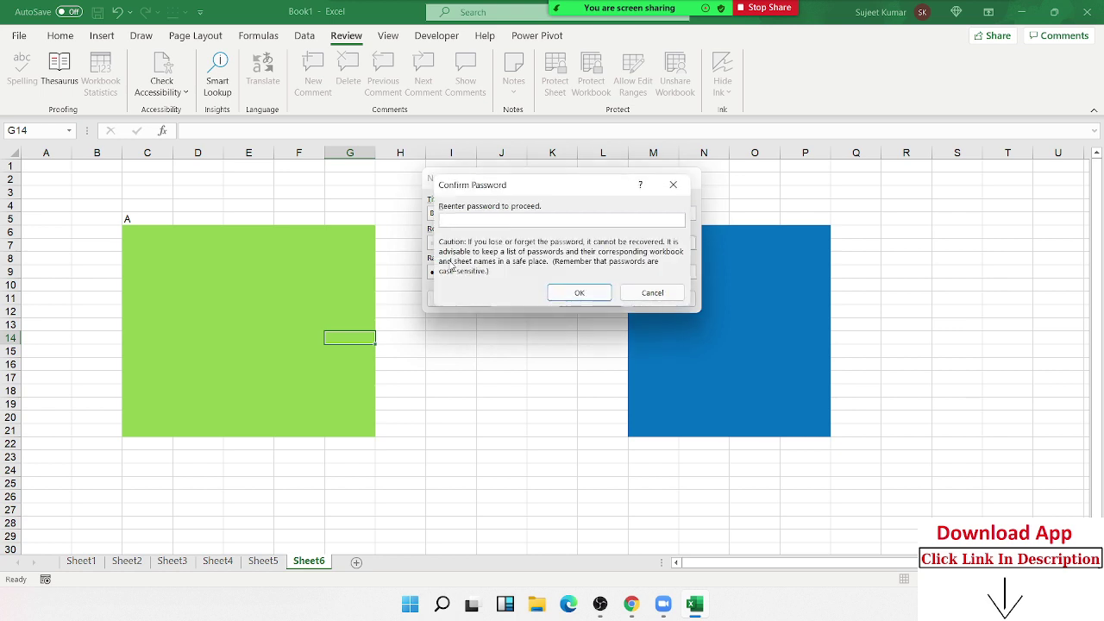
{"action": "key", "text": "Return"}
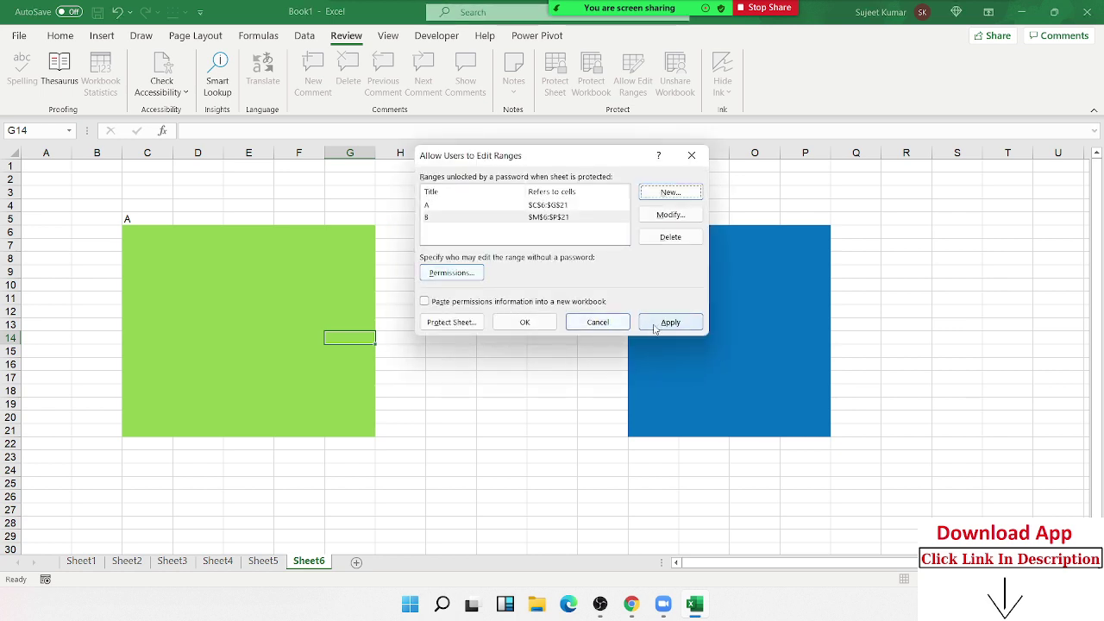
{"action": "left_click", "coordinate": [553, 324]}
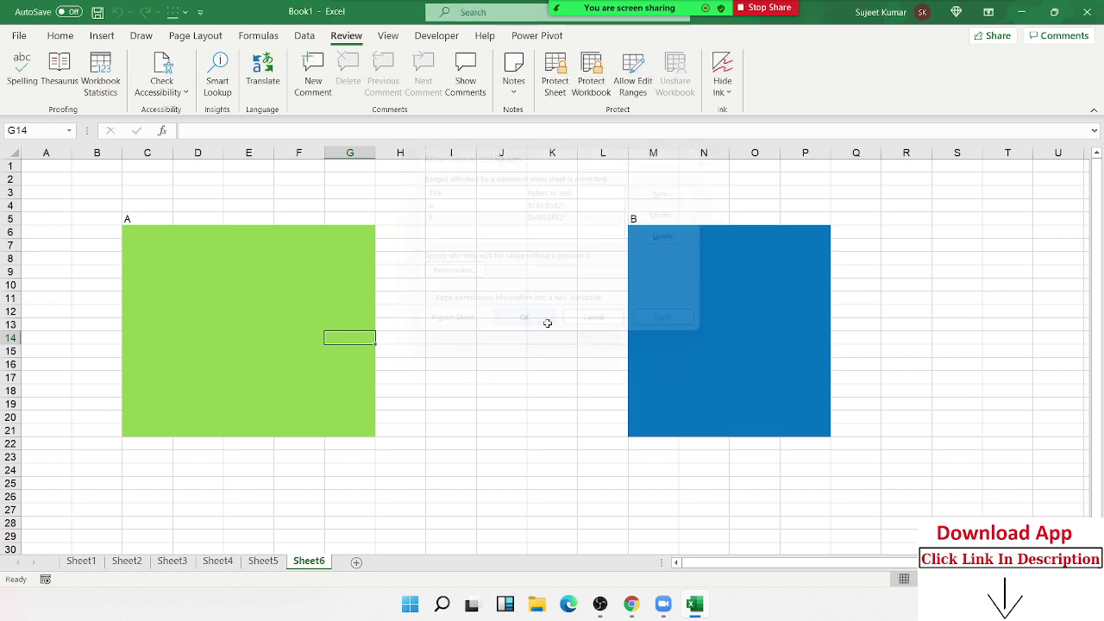
- Protect Sheet6 and confirm a cell outside the ranges refuses edits
{"action": "right_click", "coordinate": [304, 567]}
{"action": "left_click", "coordinate": [357, 466]}
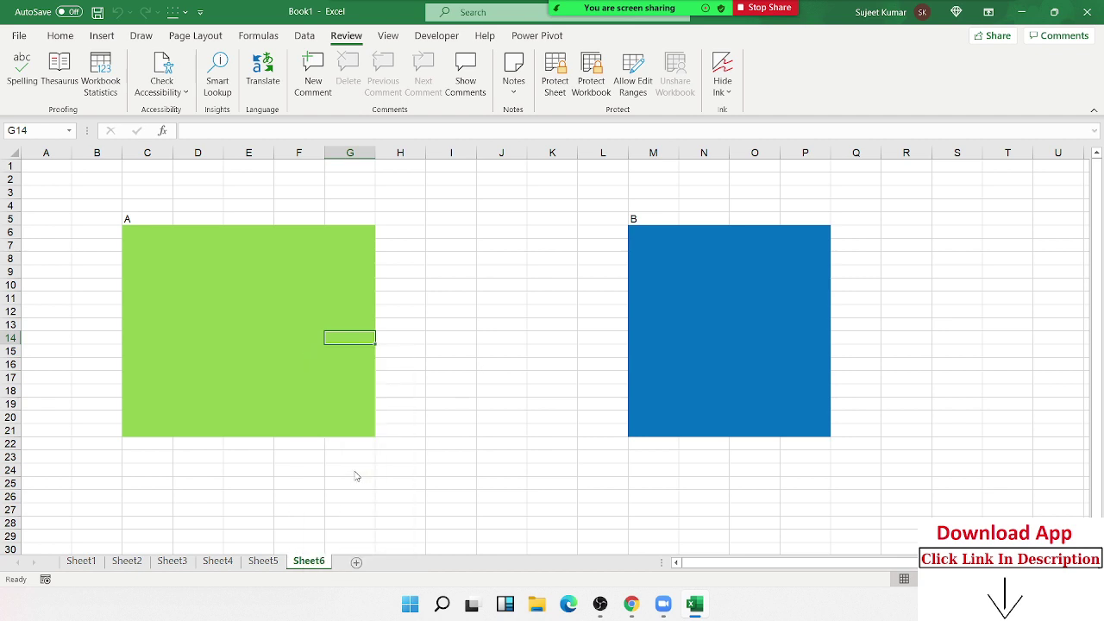
{"action": "left_click", "coordinate": [336, 558]}
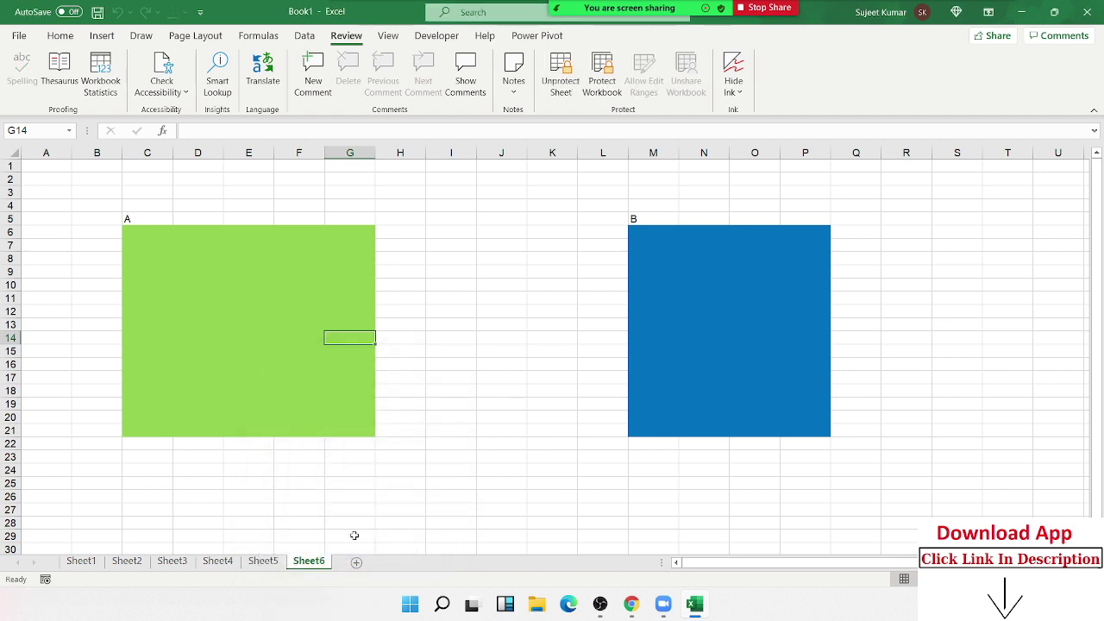
{"action": "double_click", "coordinate": [470, 405]}
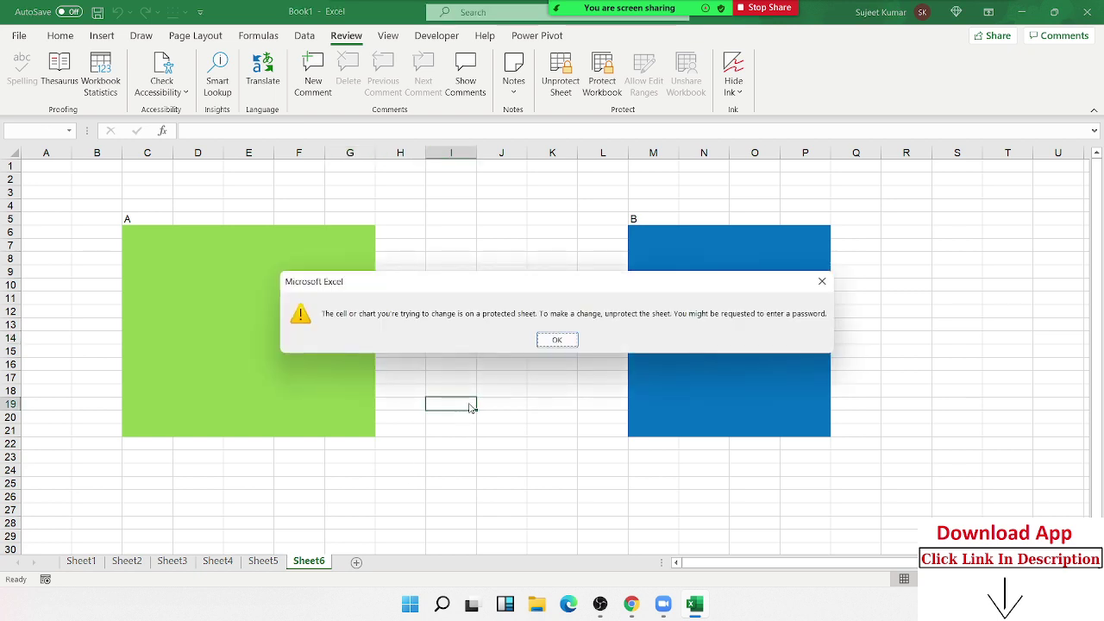
{"action": "left_click", "coordinate": [557, 340]}
- Unlock range A with its password and enter bbk in E15 and kk in E10
{"action": "double_click", "coordinate": [246, 353]}
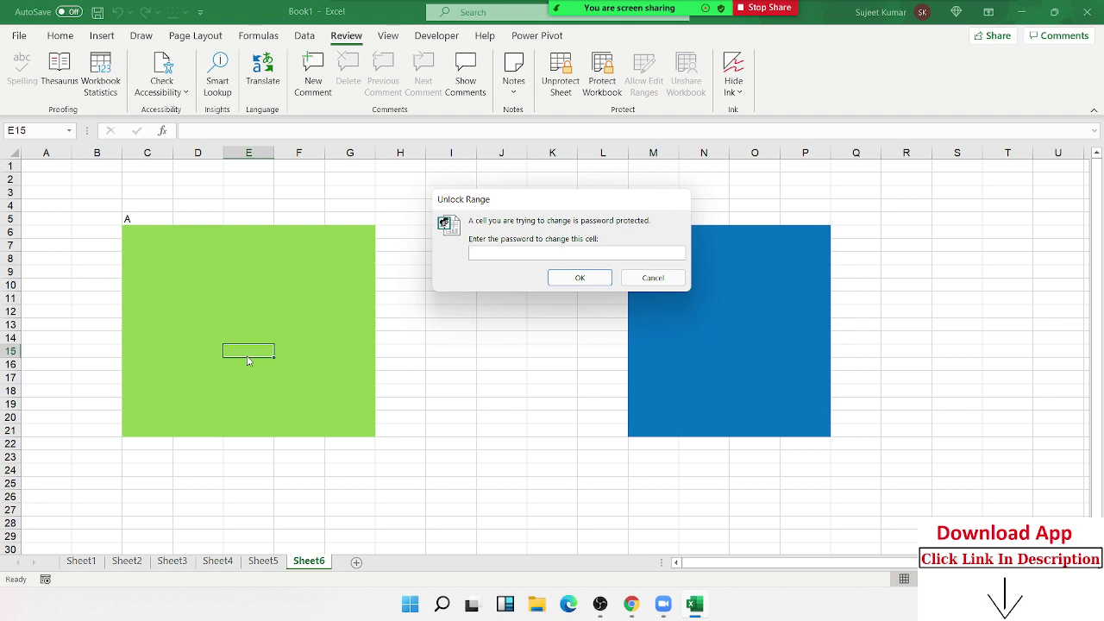
{"action": "key", "text": "Return"}
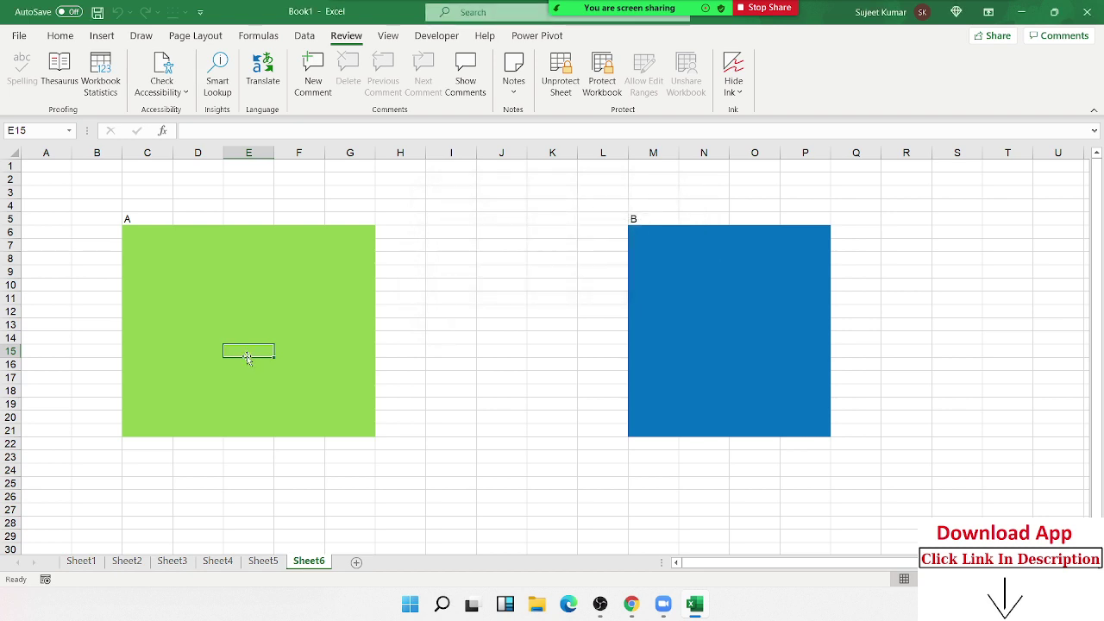
{"action": "type", "text": "bbk"}
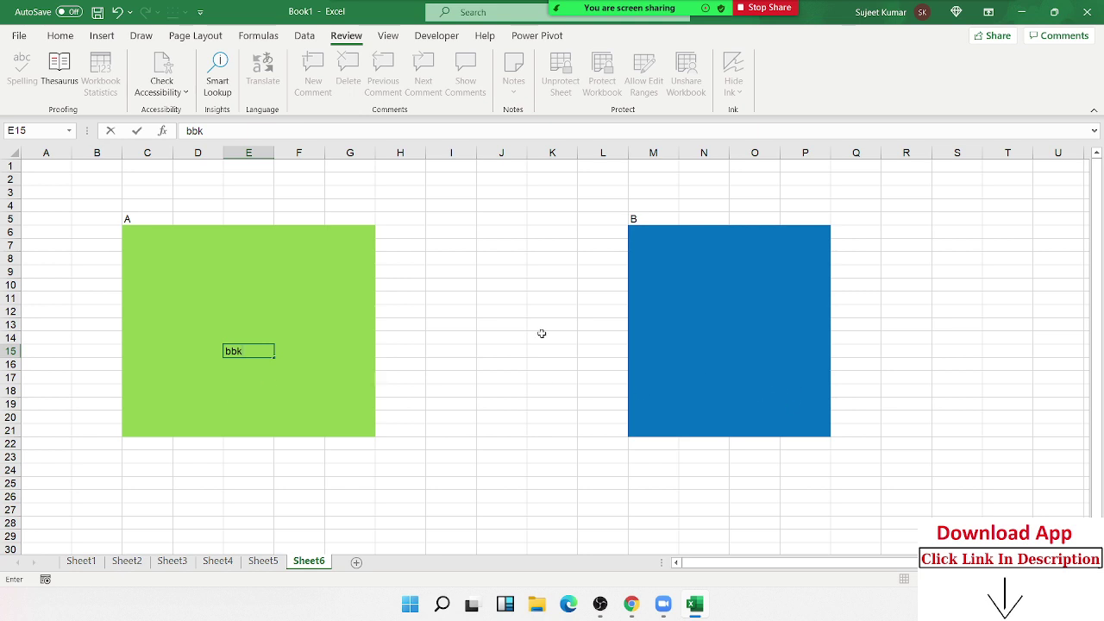
{"action": "left_click", "coordinate": [230, 288]}
{"action": "type", "text": "kk"}
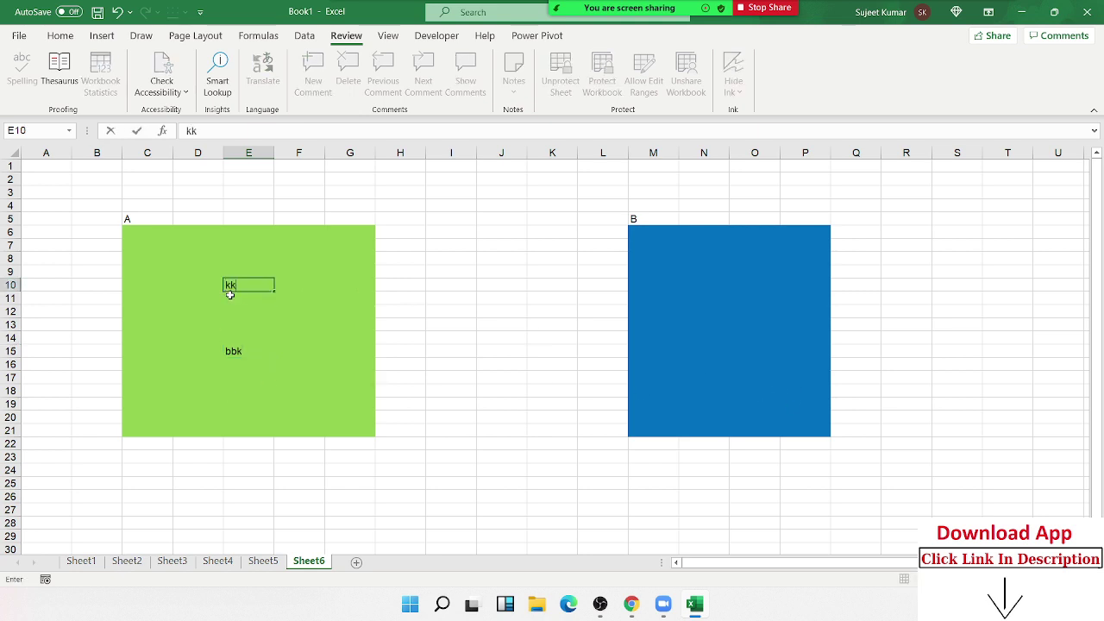
{"action": "left_click", "coordinate": [256, 322]}
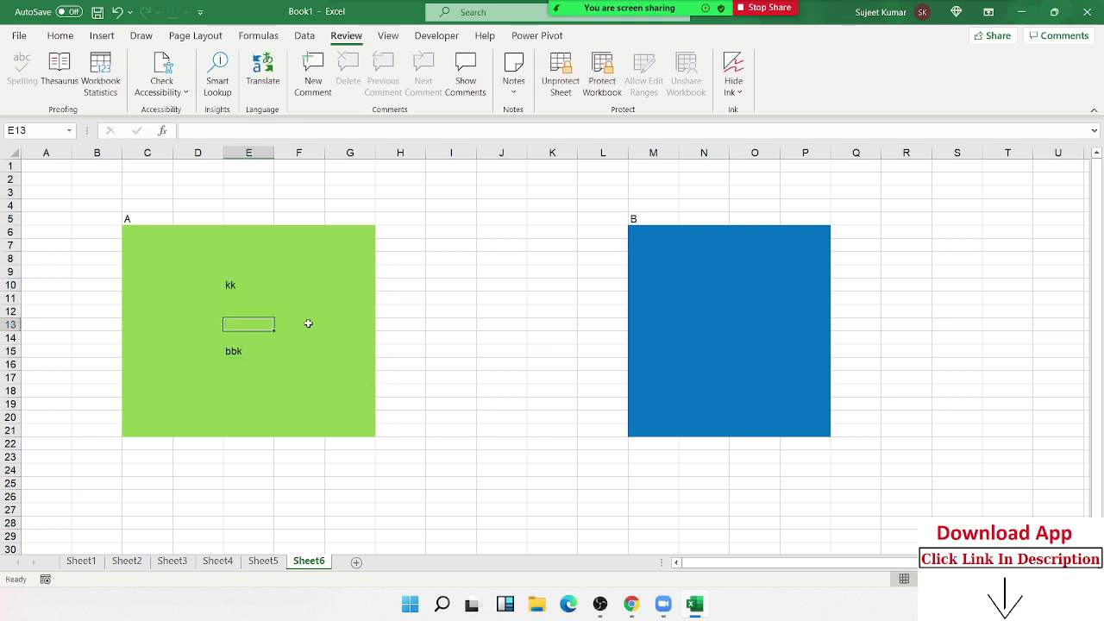
- Try editing N12 in range B and cancel its password prompt
{"action": "left_click", "coordinate": [697, 313]}
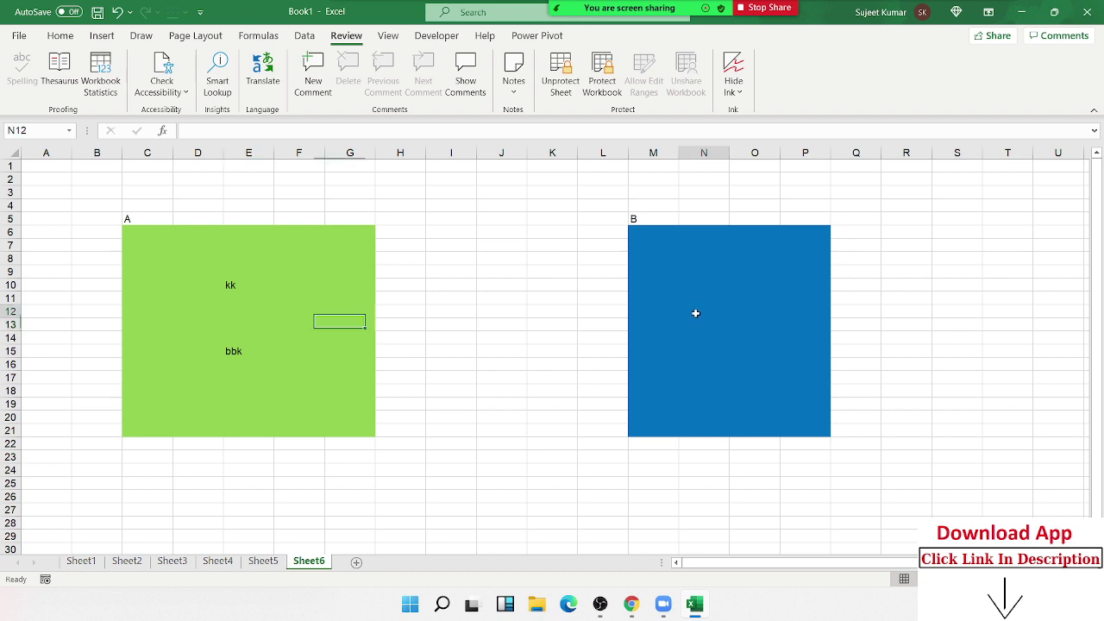
{"action": "double_click", "coordinate": [698, 316]}
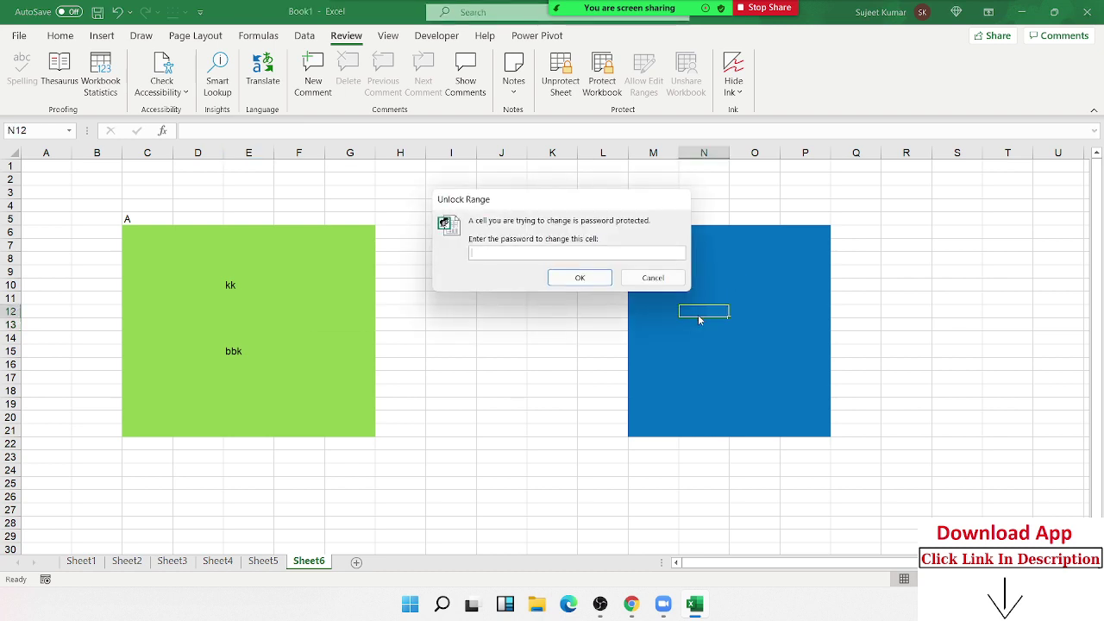
{"action": "key", "text": "Escape"}
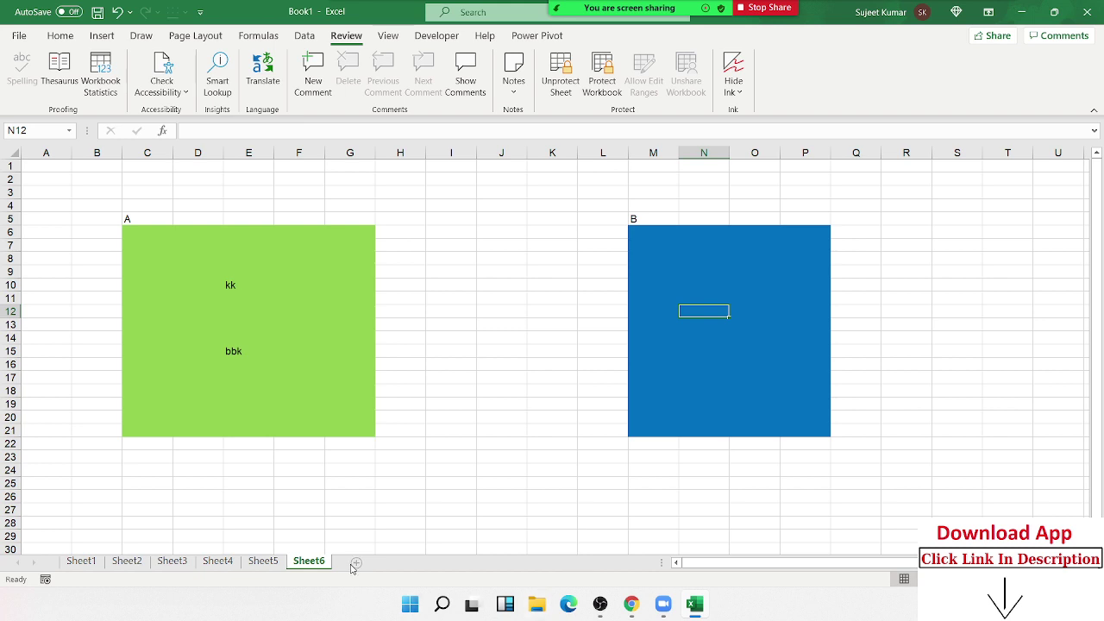
- Delete Sheet5 from the workbook
{"action": "right_click", "coordinate": [277, 561]}
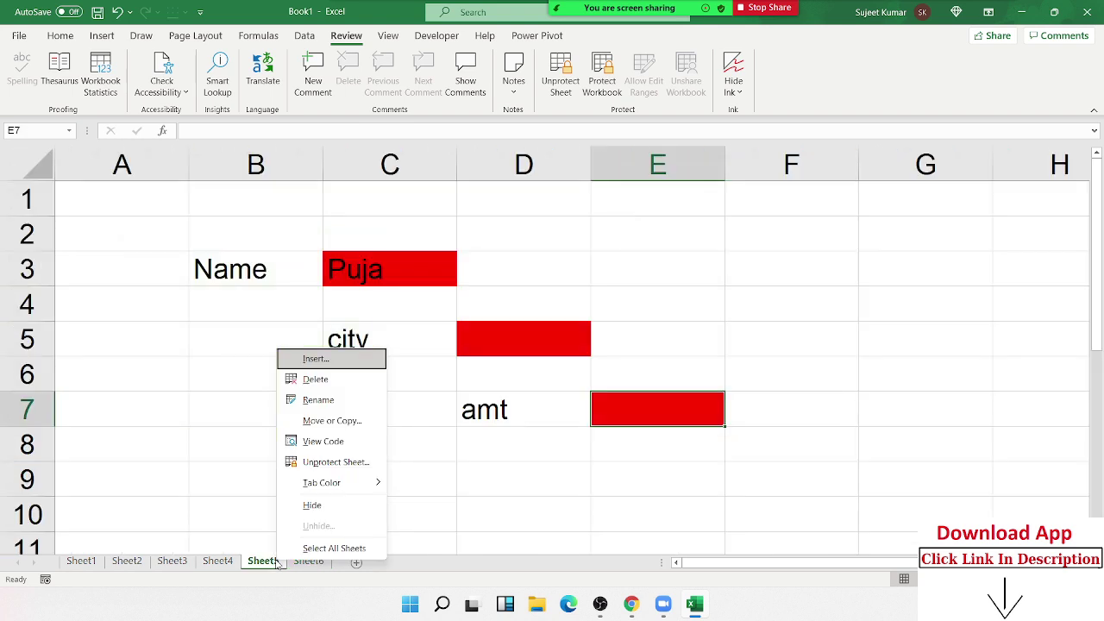
{"action": "left_click", "coordinate": [337, 379]}
{"action": "left_click", "coordinate": [511, 341]}
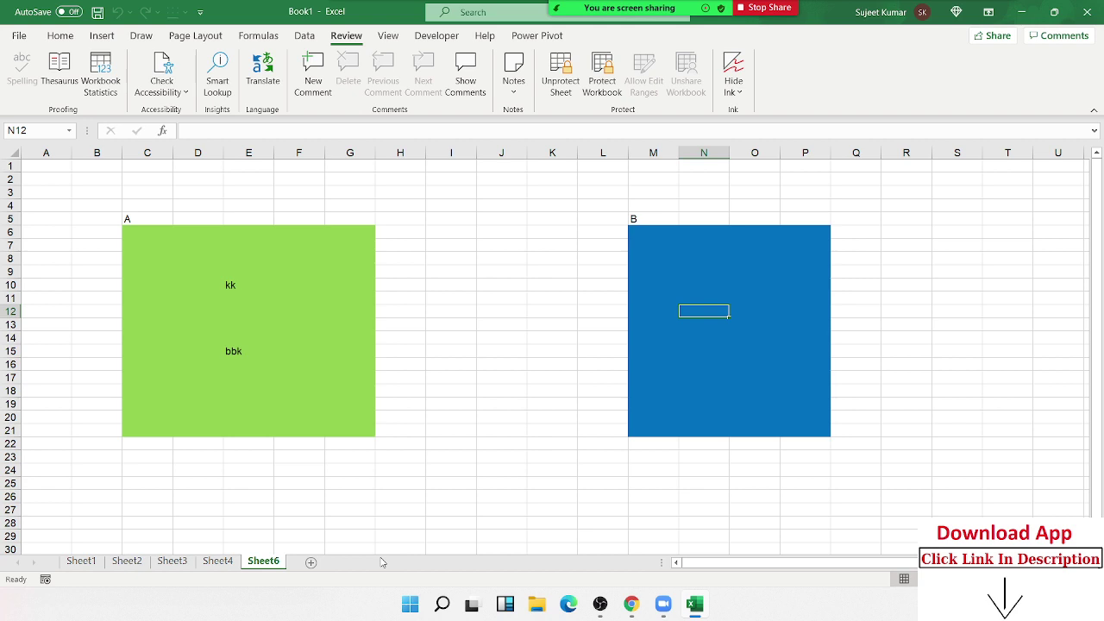
- Protect the workbook structure with a password and verify Sheet6's tab options are greyed out
{"action": "left_click", "coordinate": [584, 95]}
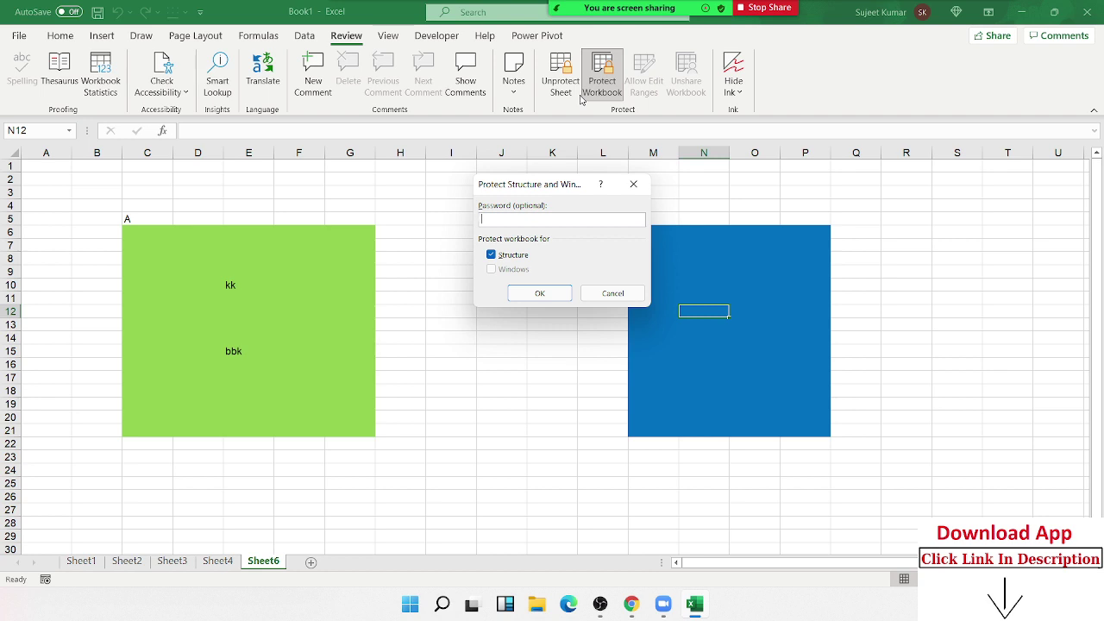
{"action": "type", "text": "1"}
{"action": "key", "text": "Return"}
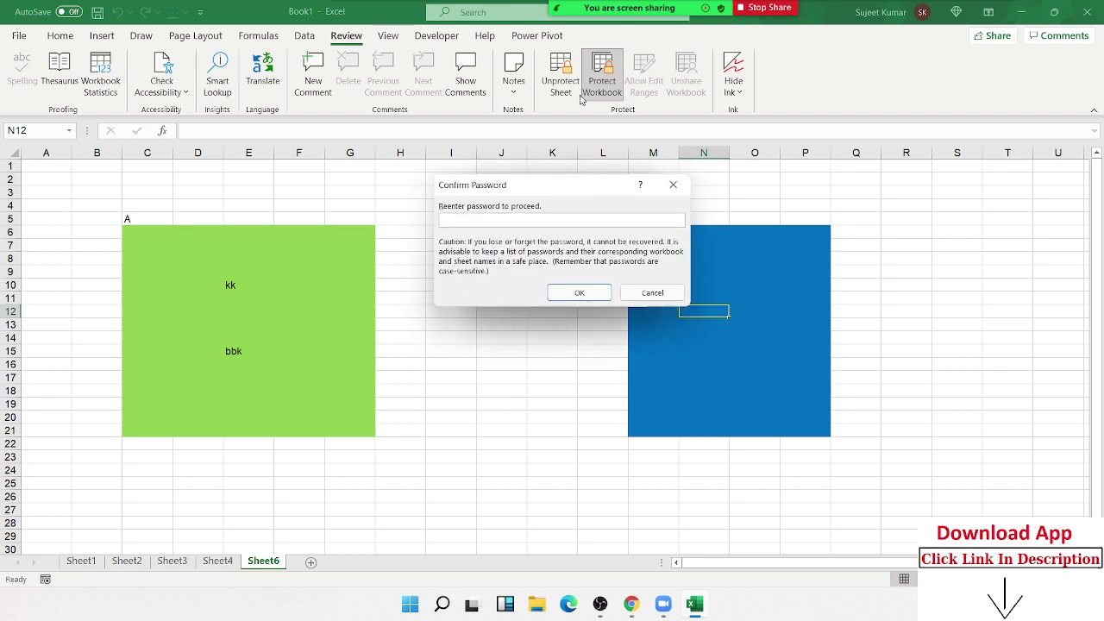
{"action": "key", "text": "Return"}
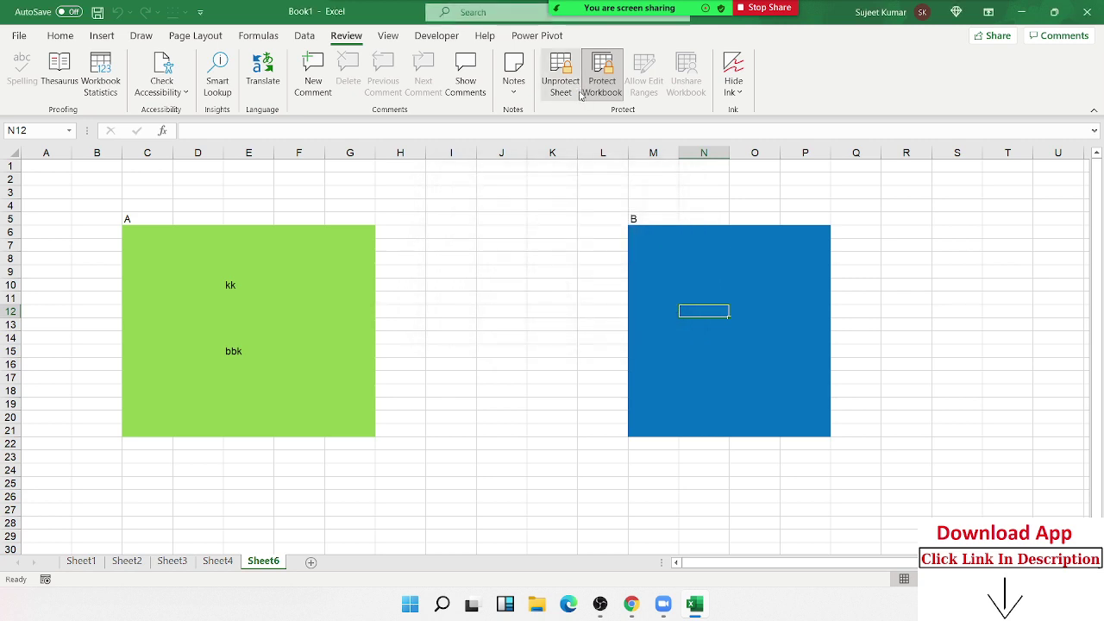
{"action": "right_click", "coordinate": [272, 567]}
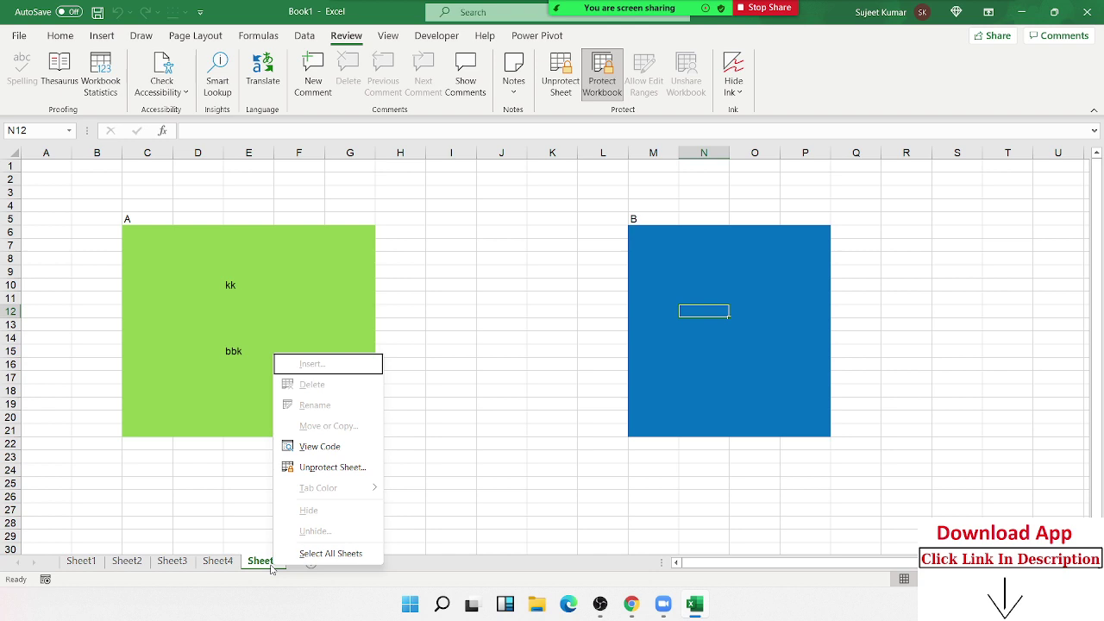
{"action": "left_click", "coordinate": [270, 568]}
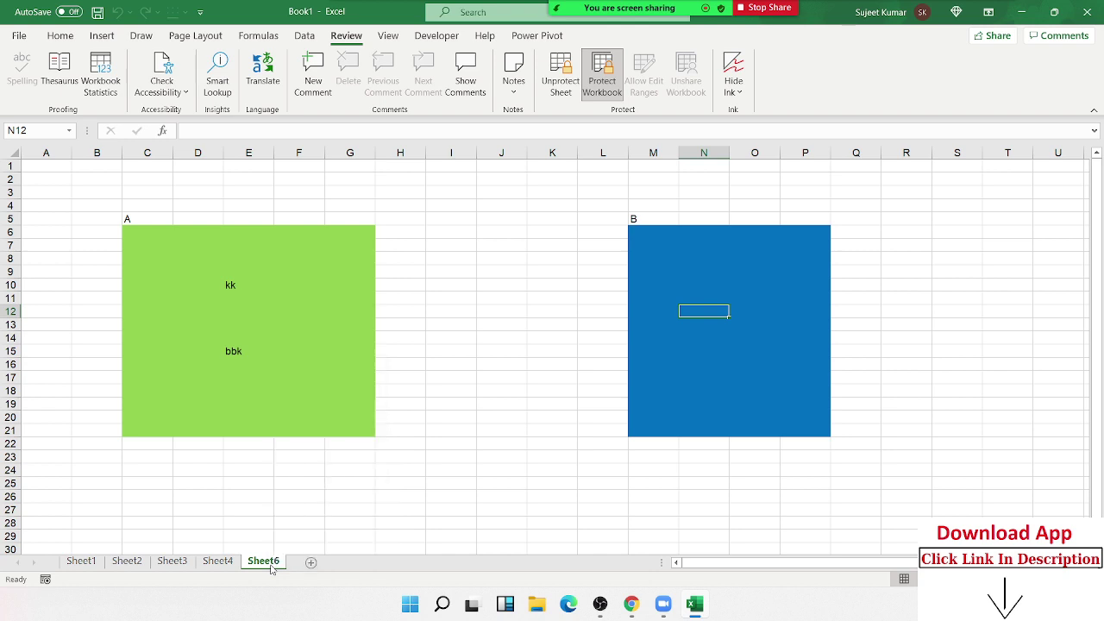
{"action": "left_click", "coordinate": [576, 313]}
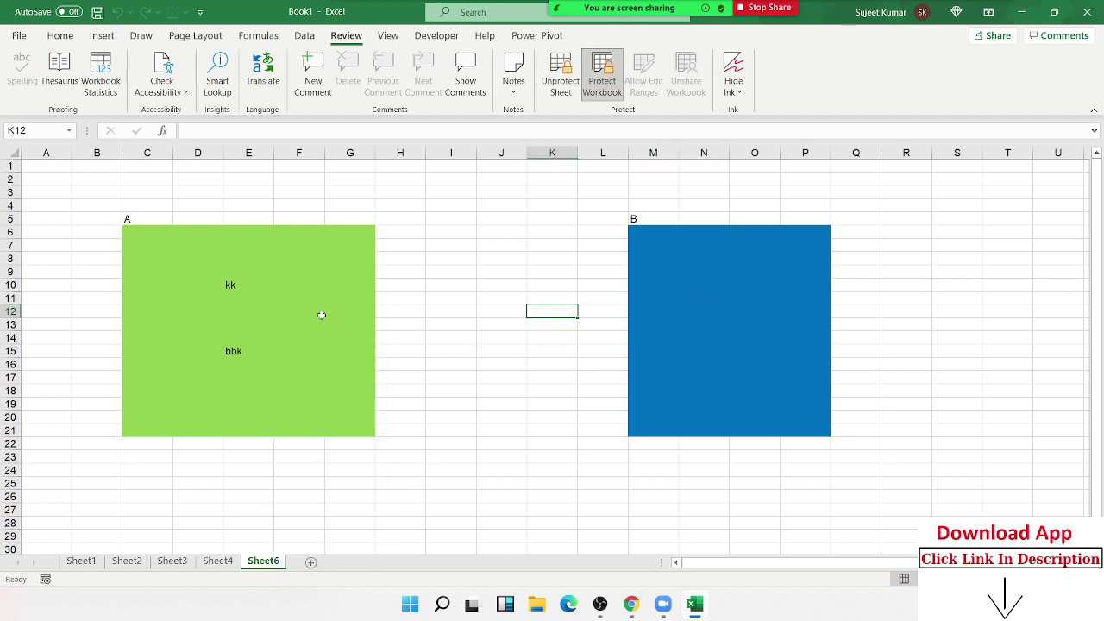
- Open the Save As dialog's General Options and close it without setting open or modify passwords
{"action": "left_click", "coordinate": [18, 36]}
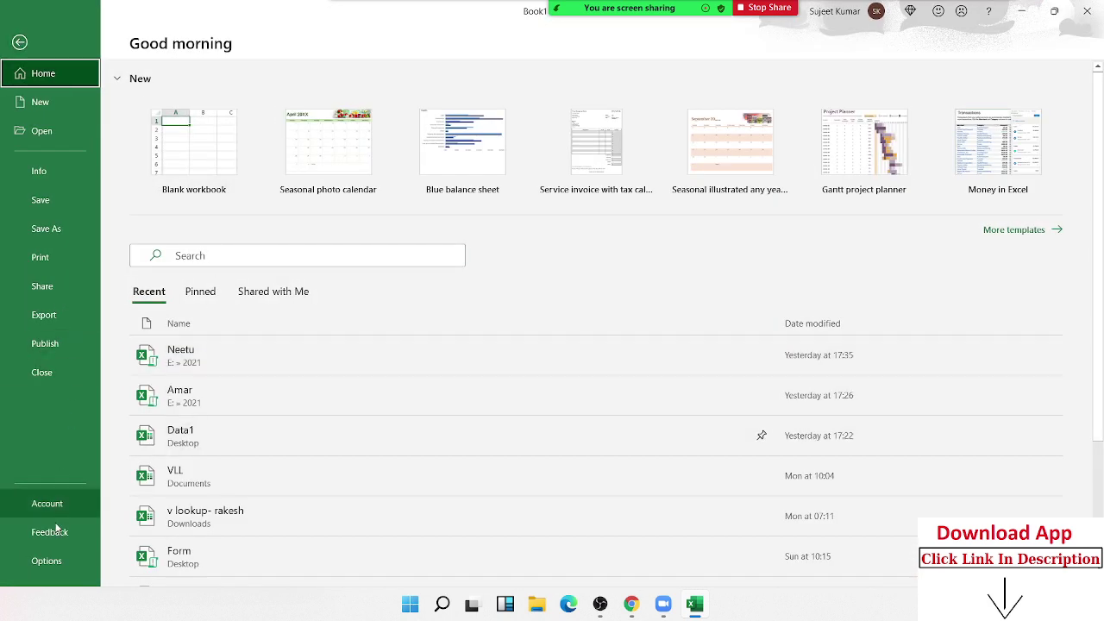
{"action": "left_click", "coordinate": [67, 236]}
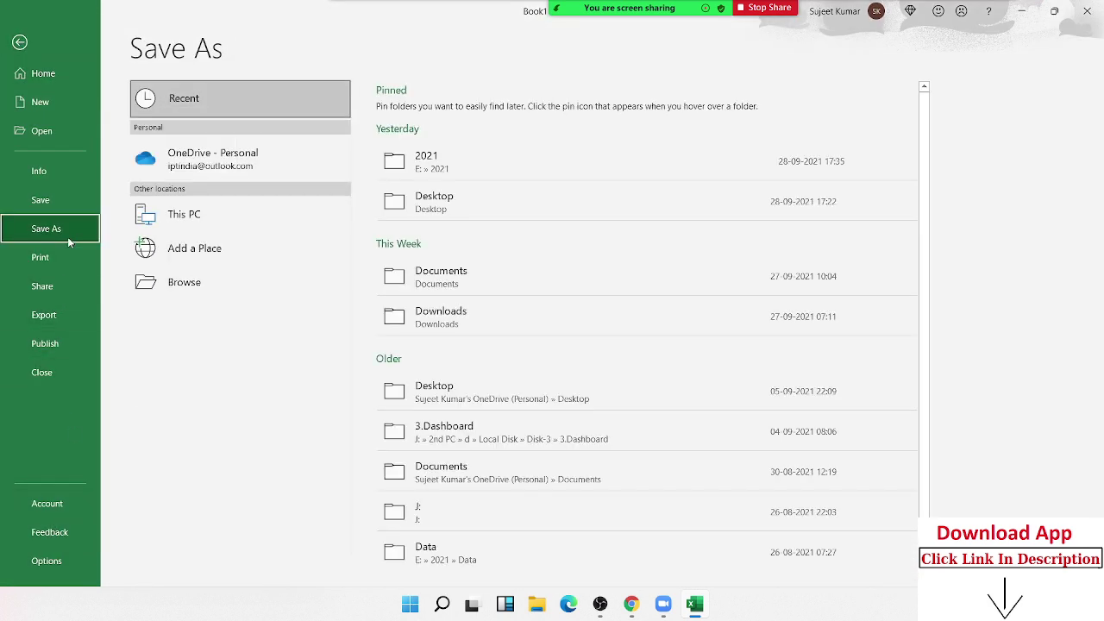
{"action": "left_click", "coordinate": [153, 286]}
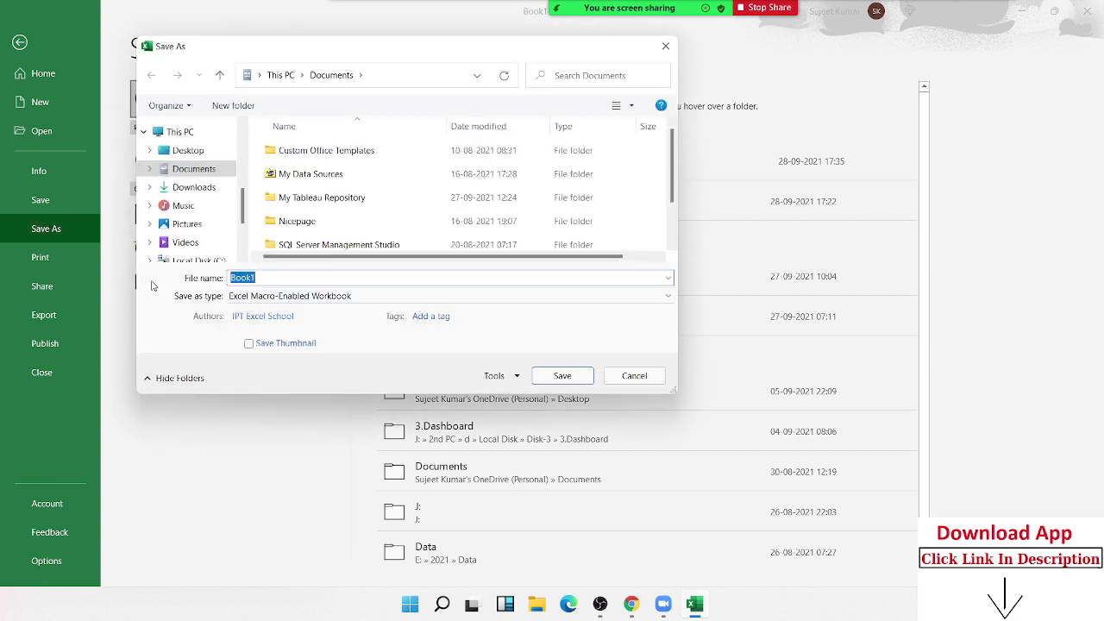
{"action": "left_click", "coordinate": [498, 380]}
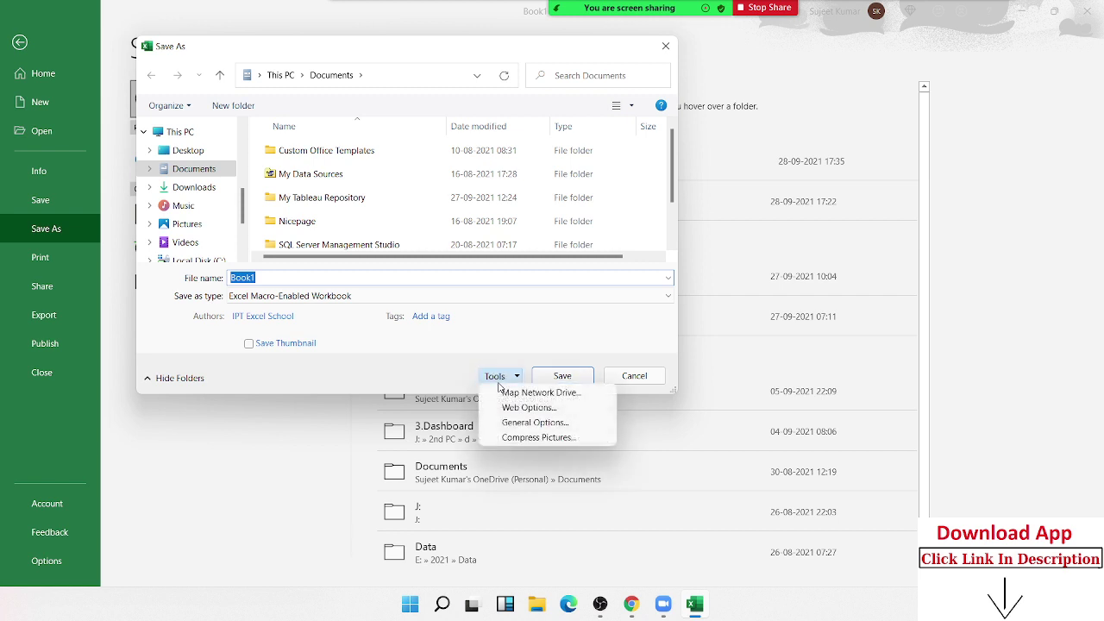
{"action": "left_click", "coordinate": [503, 423]}
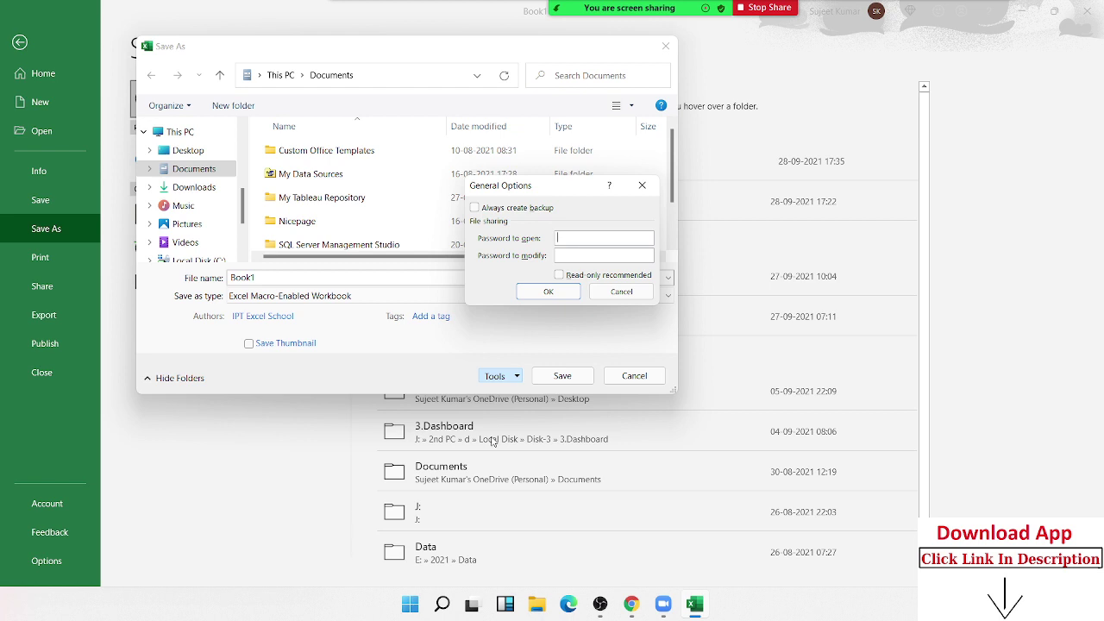
{"action": "key", "text": "Escape"}
{"action": "key", "text": "Escape"}
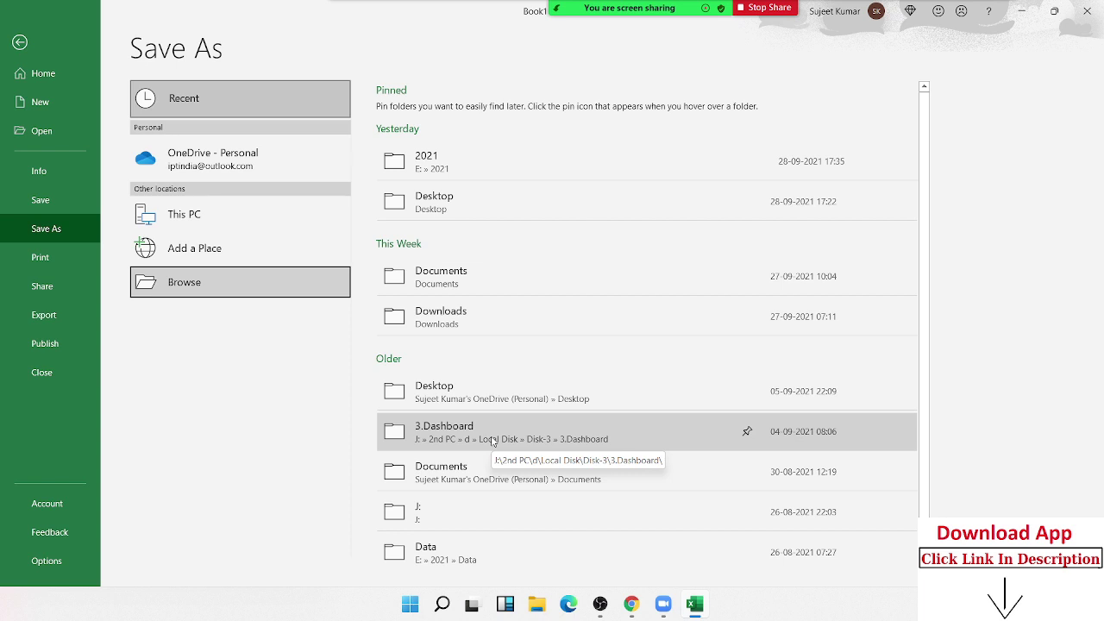
- Open the Encrypt Document password dialog from the Info page's Protect Workbook options
{"action": "left_click", "coordinate": [52, 177]}
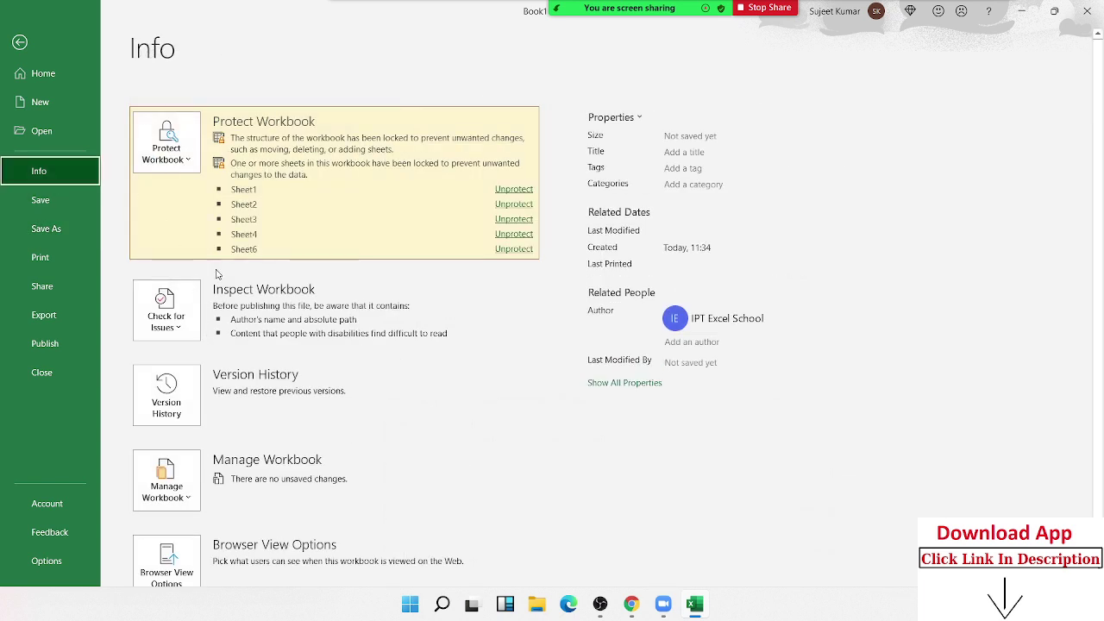
{"action": "left_click", "coordinate": [168, 145]}
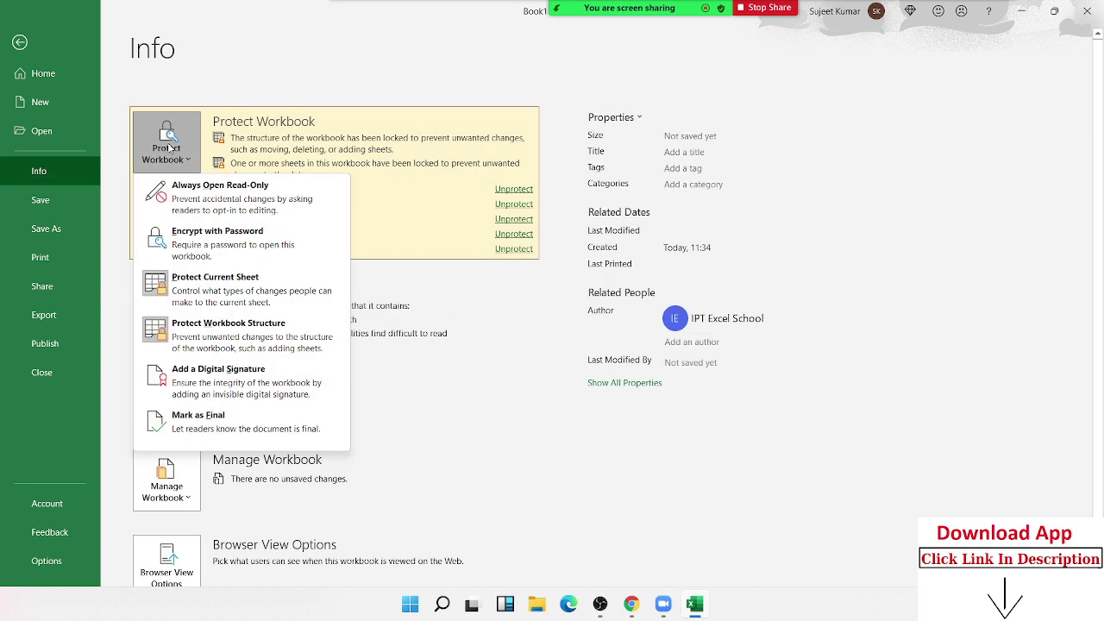
{"action": "left_click", "coordinate": [194, 253]}
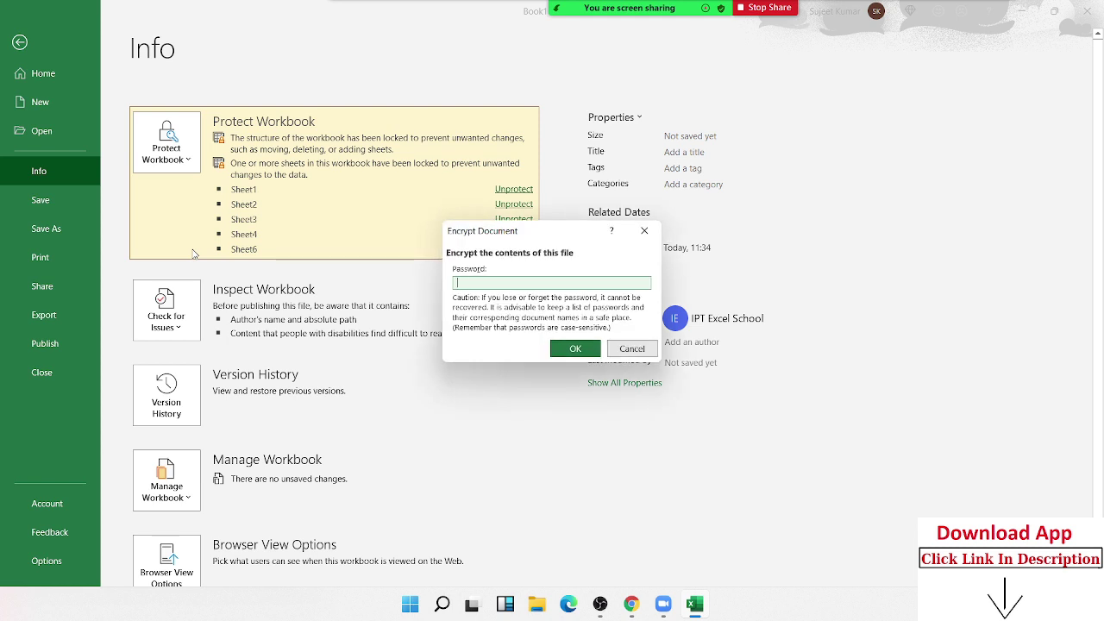